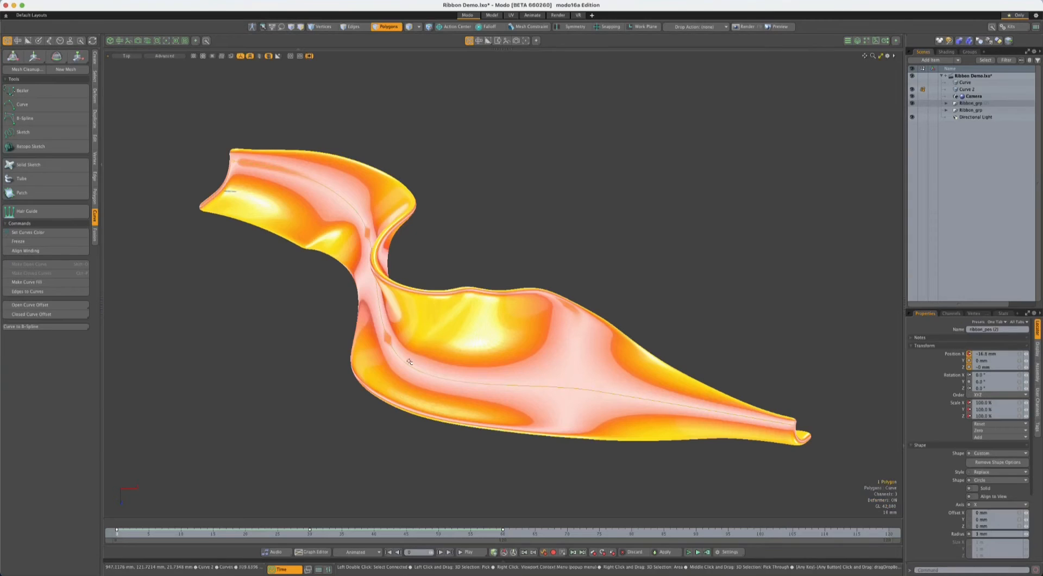
- Bend the ribbon into a wavy shape by moving several points of its guide curve with the Curve tool
left_click(45, 104)
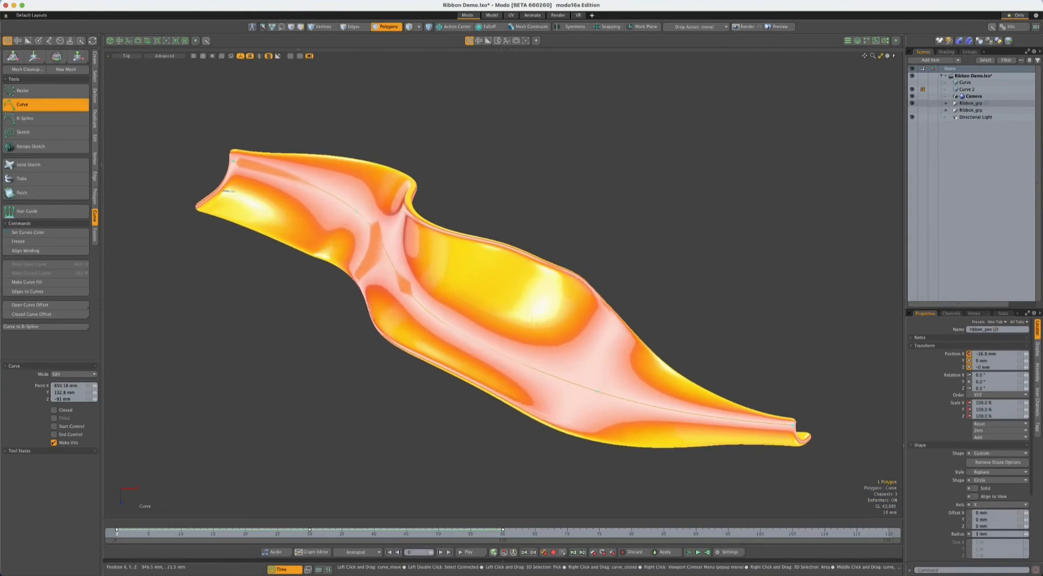
left_click_drag(483, 227, 468, 197)
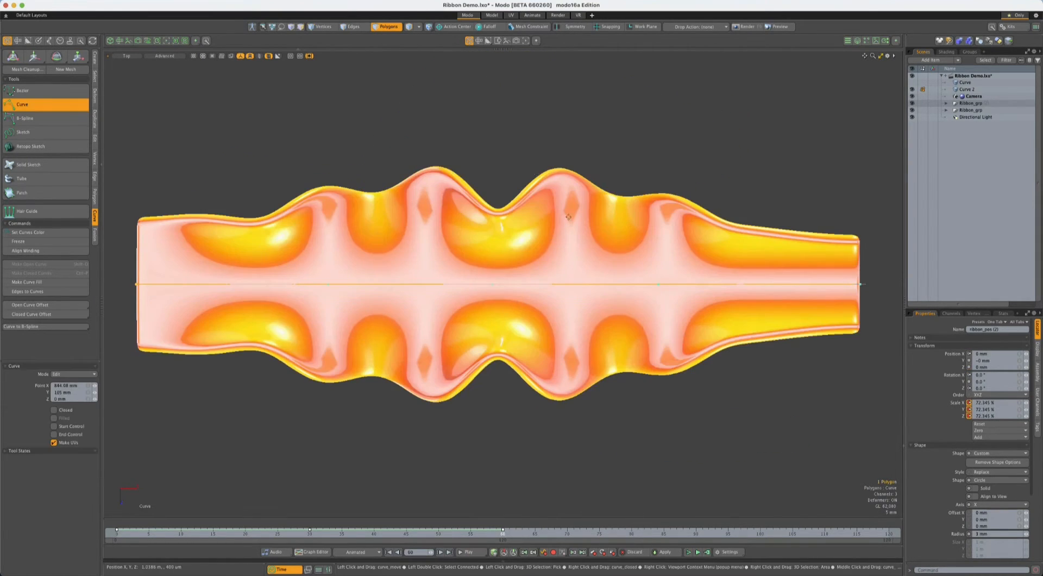
left_click_drag(493, 286, 498, 241)
left_click_drag(320, 266, 306, 220)
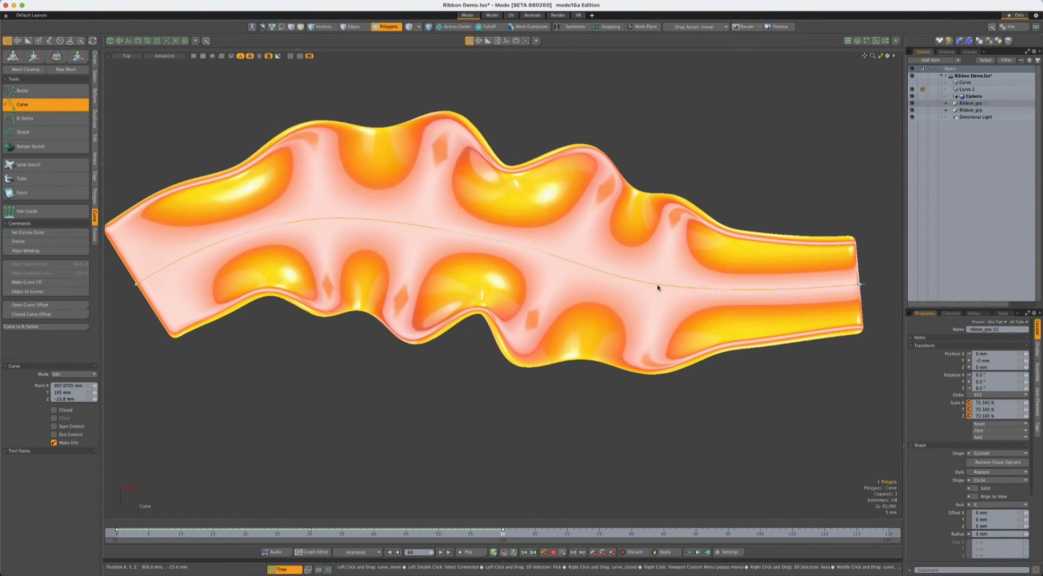
left_click_drag(657, 284, 658, 331)
left_click_drag(859, 283, 869, 259)
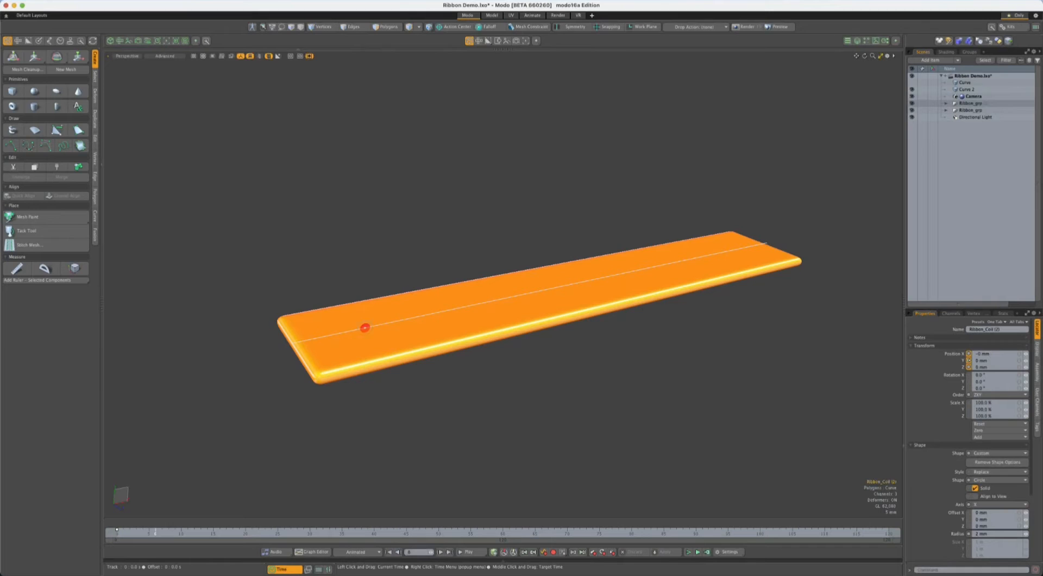
- Key alternating up and down Y positions of the ribbon control at frames 20, 30, 40 and 50 to form waves
key("w")
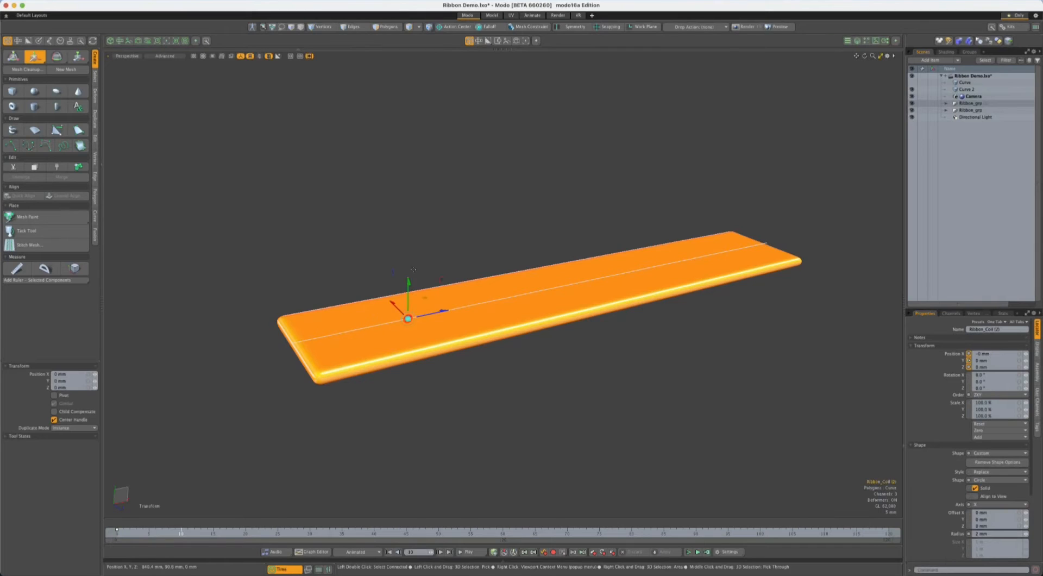
left_click_drag(117, 529, 245, 532)
left_click_drag(521, 337, 488, 334, "alt")
left_click_drag(493, 250, 493, 266)
left_click(309, 532)
left_click_drag(587, 254, 586, 239)
left_click_drag(575, 325, 522, 321, "alt")
left_click(374, 532)
left_click_drag(597, 228, 596, 249)
left_click(438, 532)
left_click_drag(679, 235, 679, 222)
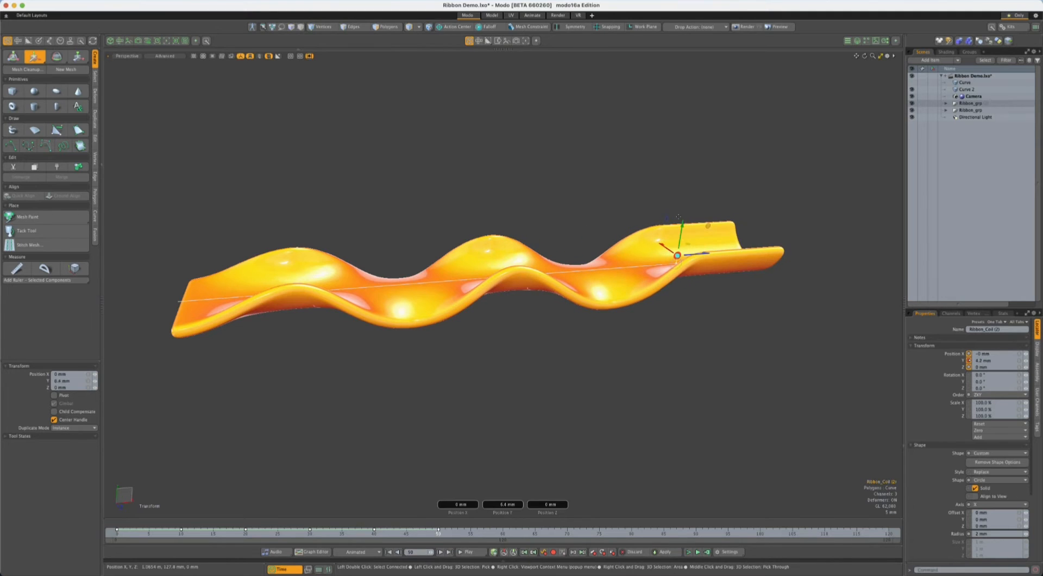
- Move the ribbon control up along Y by about 11.6 mm at frame 30 so the curl flips in the middle
key("q")
left_click(912, 89)
left_click(429, 198)
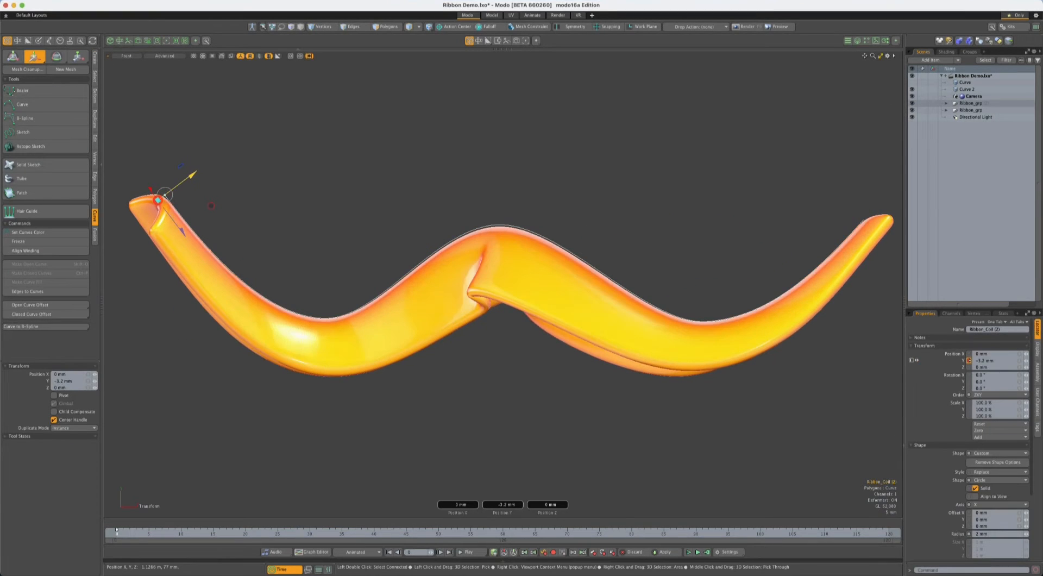
left_click(309, 532)
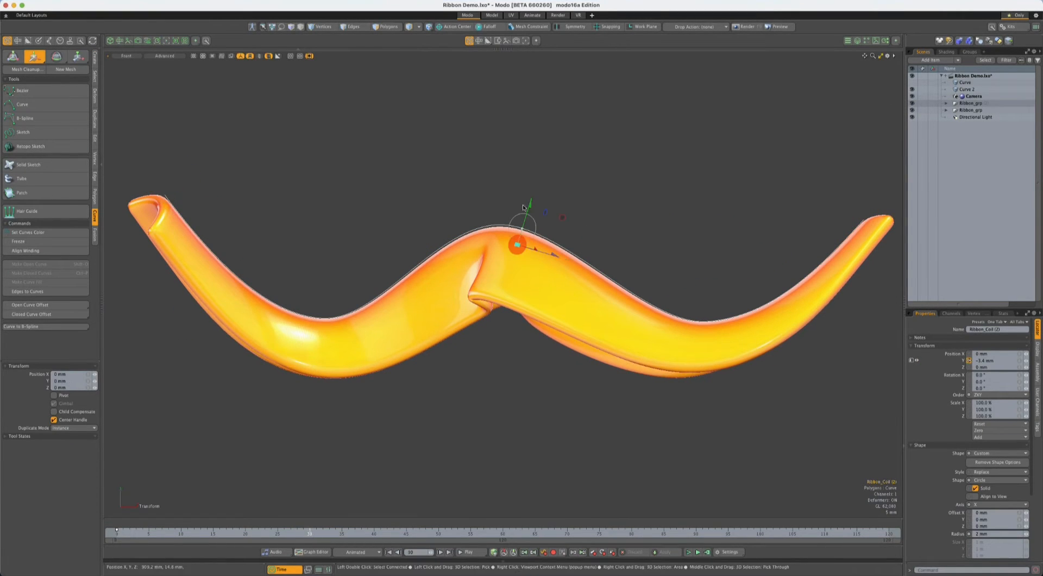
left_click_drag(529, 207, 536, 183)
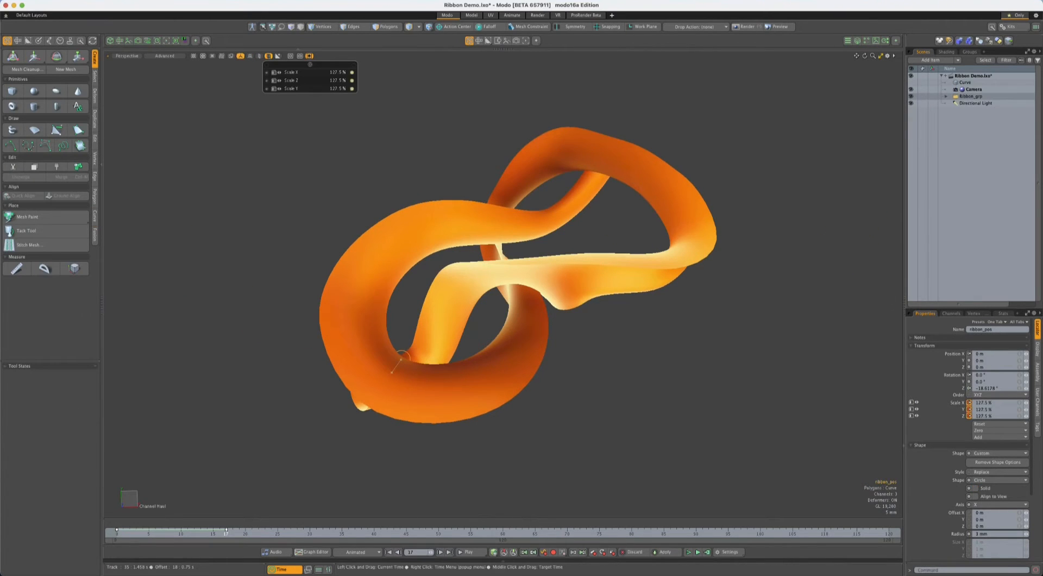
- Adjust the ribbon control's X, Y and Z scale at frames 27 and 39 to vary the ribbon's width along its path
left_click(291, 533)
left_click_drag(321, 504, 214, 504)
left_click(367, 533)
left_click_drag(378, 503, 496, 504)
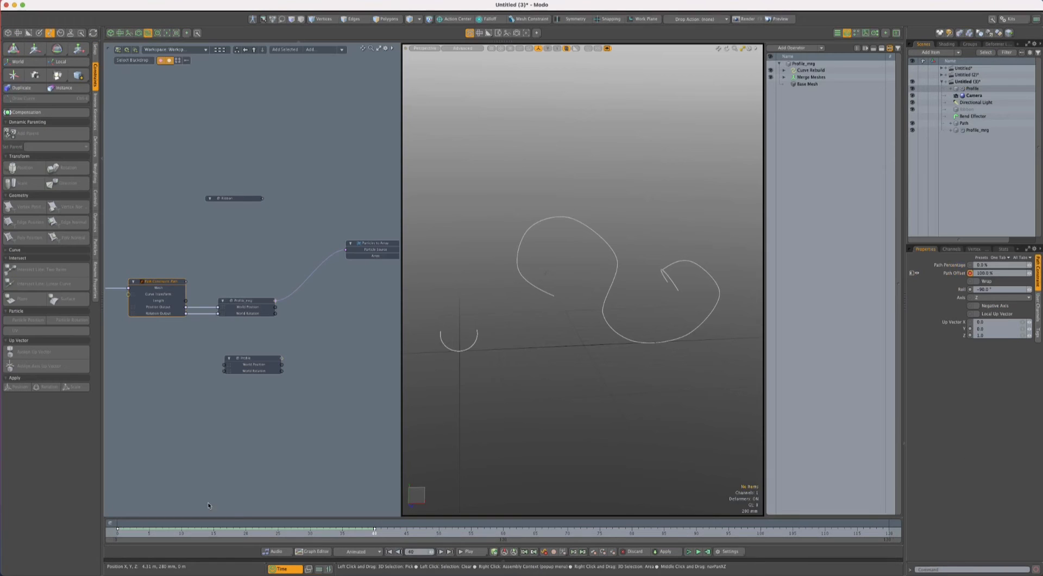
left_click_drag(349, 533, 285, 532)
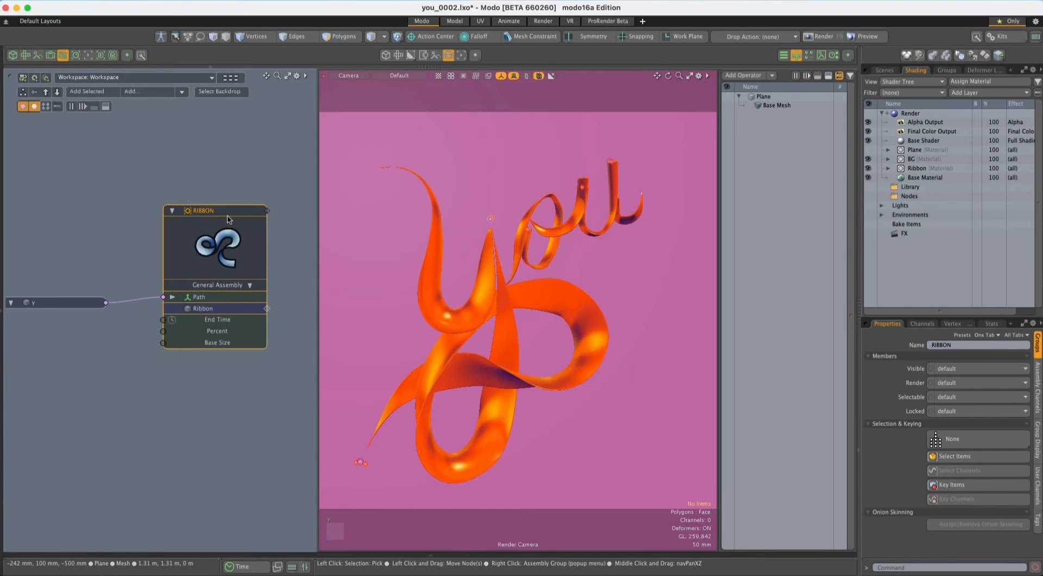
- Open the RIBBON assembly in the schematic and examine its internal node network
left_click_drag(228, 219, 228, 230)
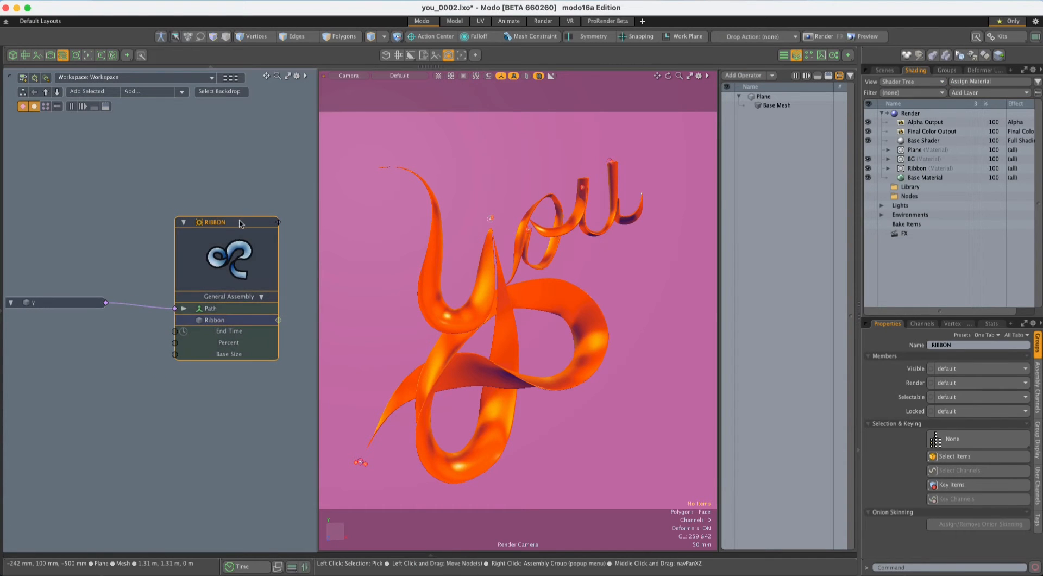
double_click(228, 257)
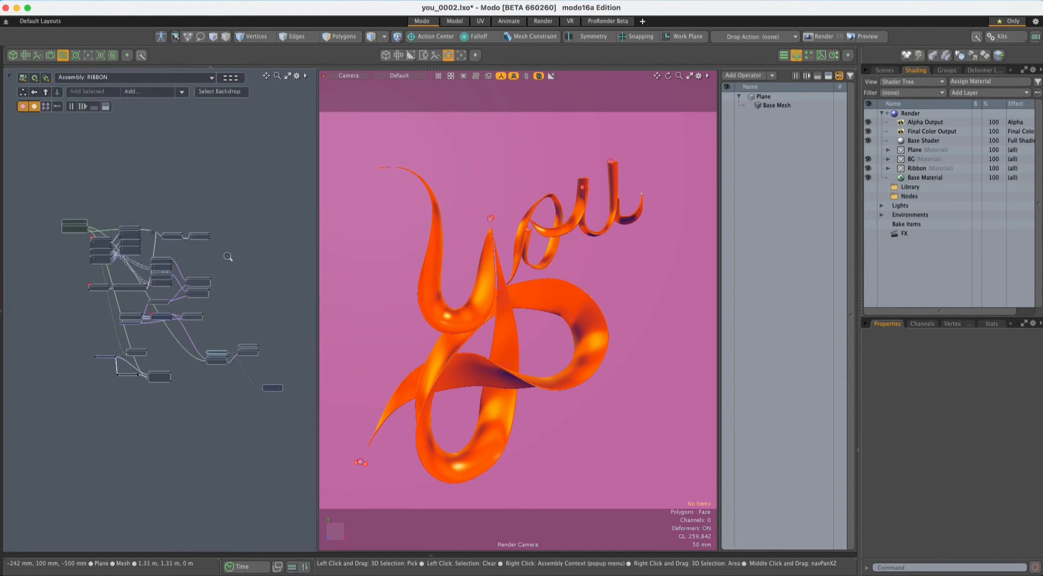
scroll(303, 337, "down", 3)
left_click_drag(303, 337, 152, 198, "alt+shift")
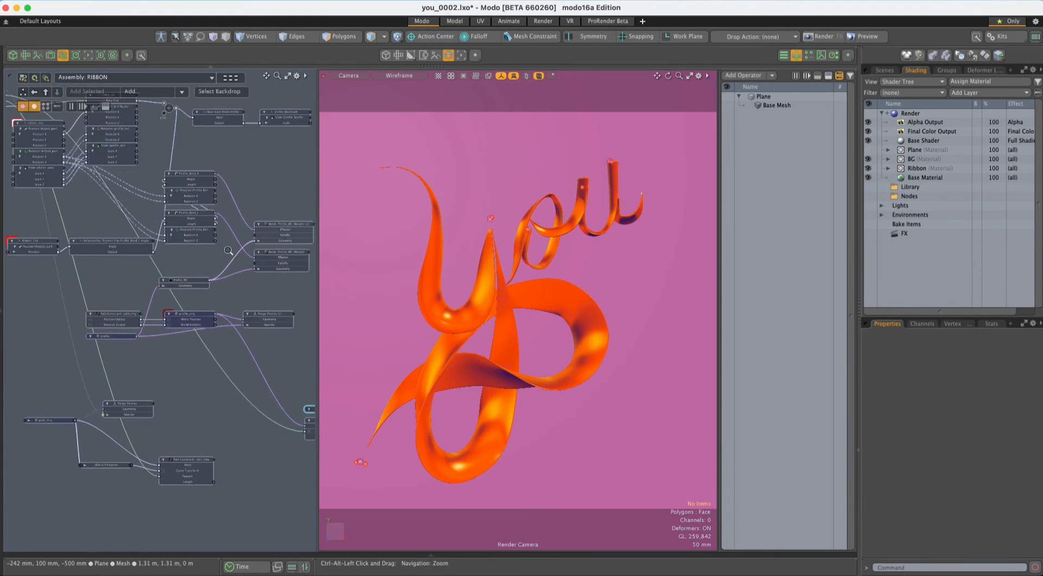
scroll(152, 199, "down", 3)
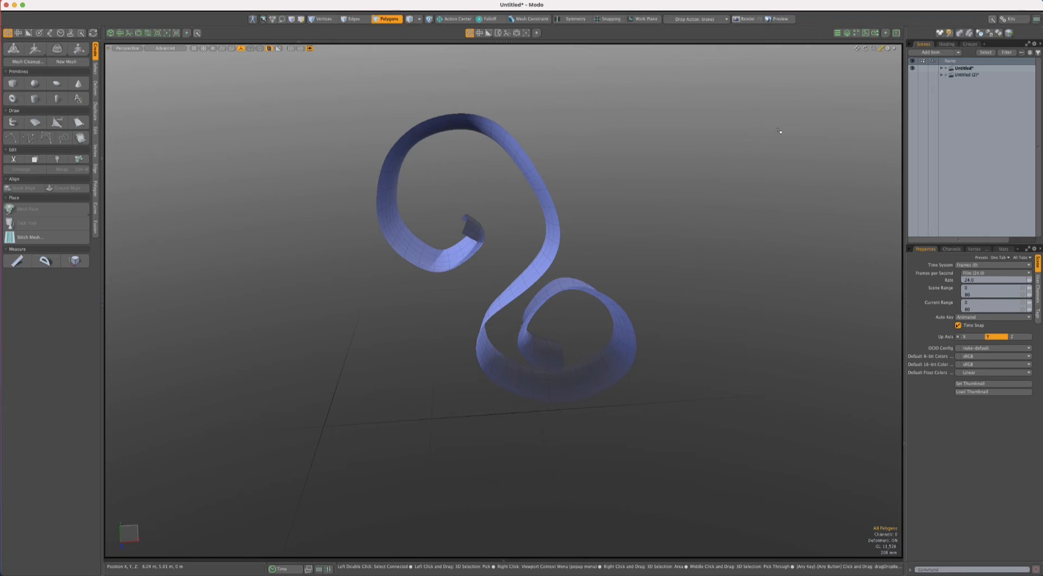
- Create a new scene and rename its mesh item as Profile
key("super+n")
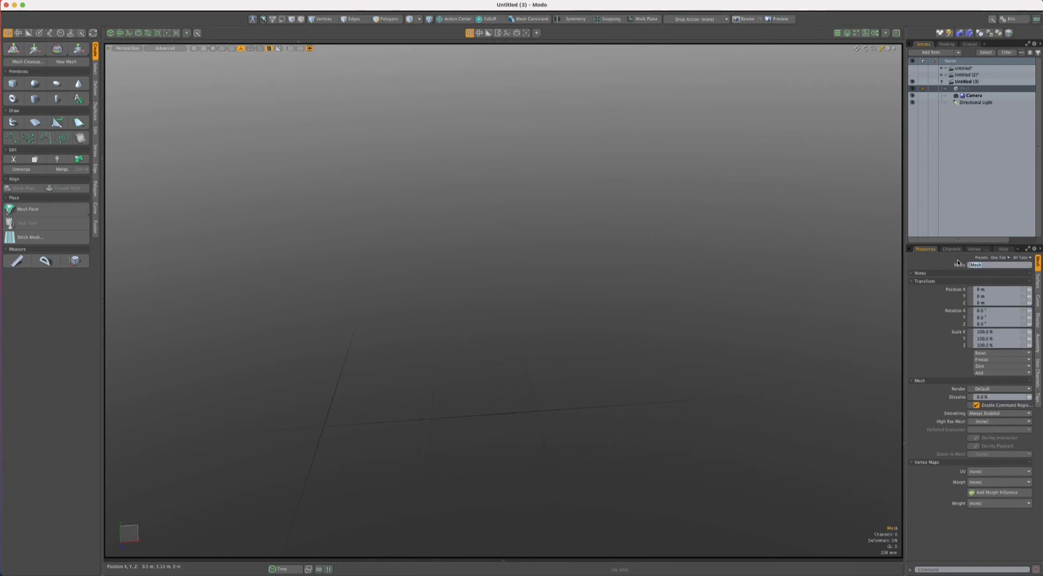
type("Profile")
key("Return")
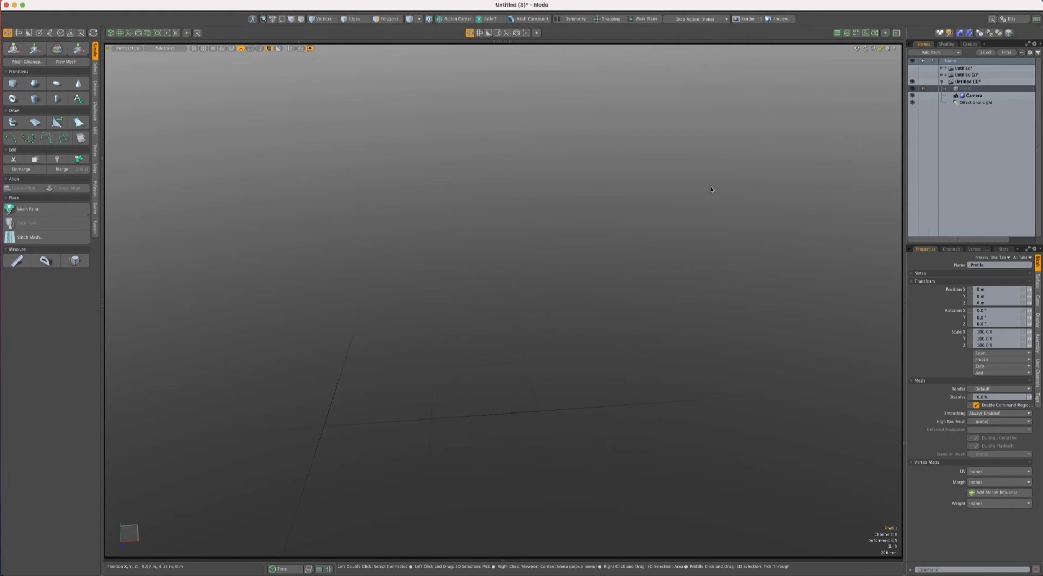
- Draw a straight six-point curve from the origin along the X axis, 1 m long with points every 200 mm, using grid snapping
left_click(11, 137)
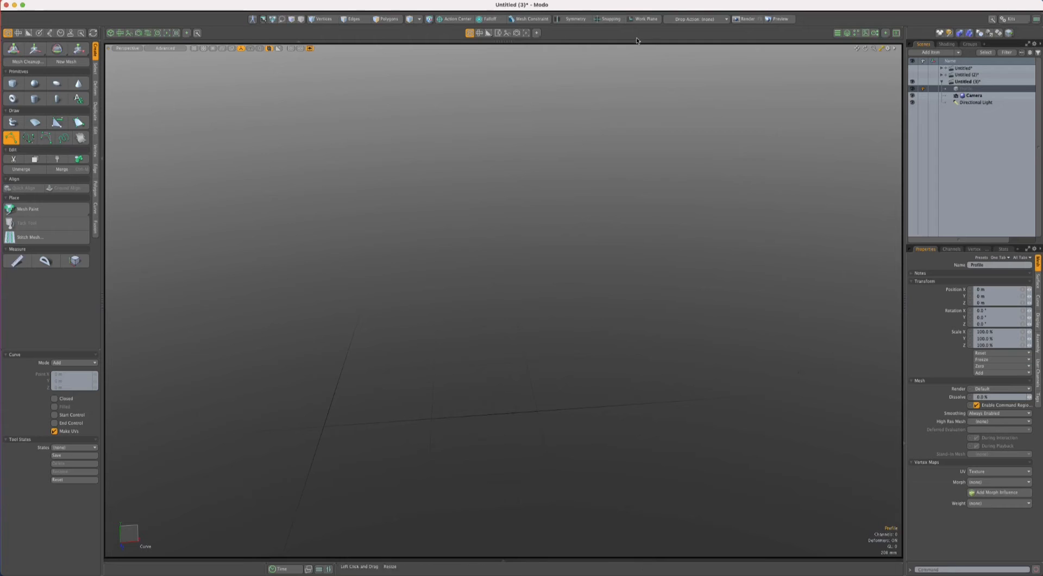
key("x")
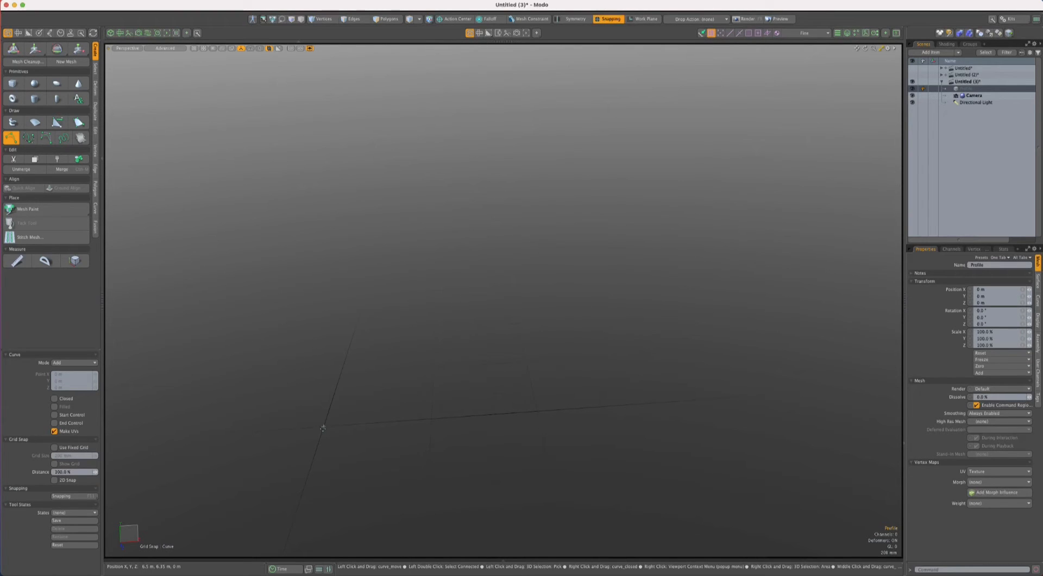
left_click_drag(325, 426, 607, 335, "ctrl+alt")
left_click_drag(519, 341, 479, 377, "ctrl+alt")
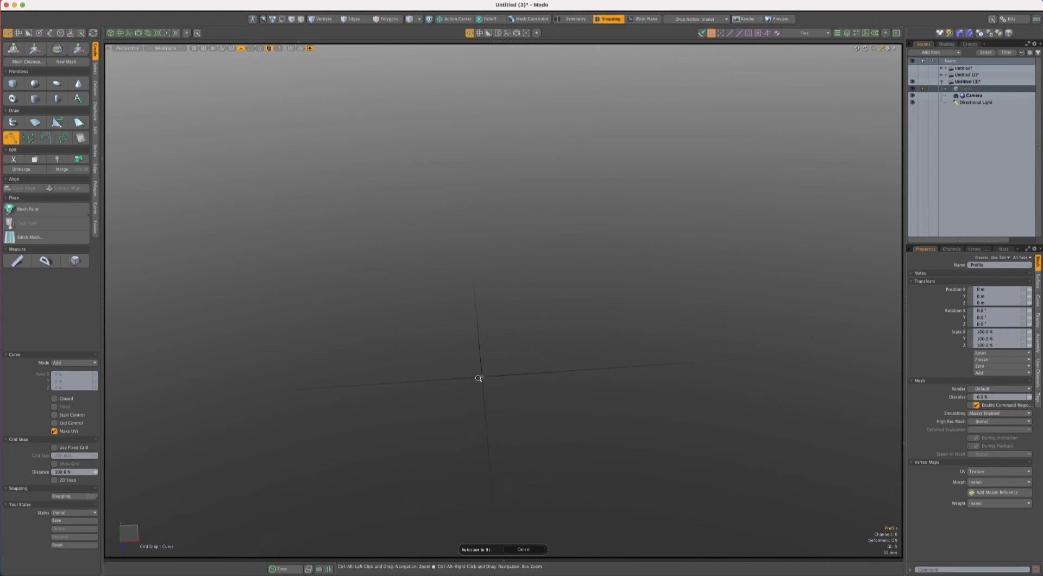
left_click(482, 377)
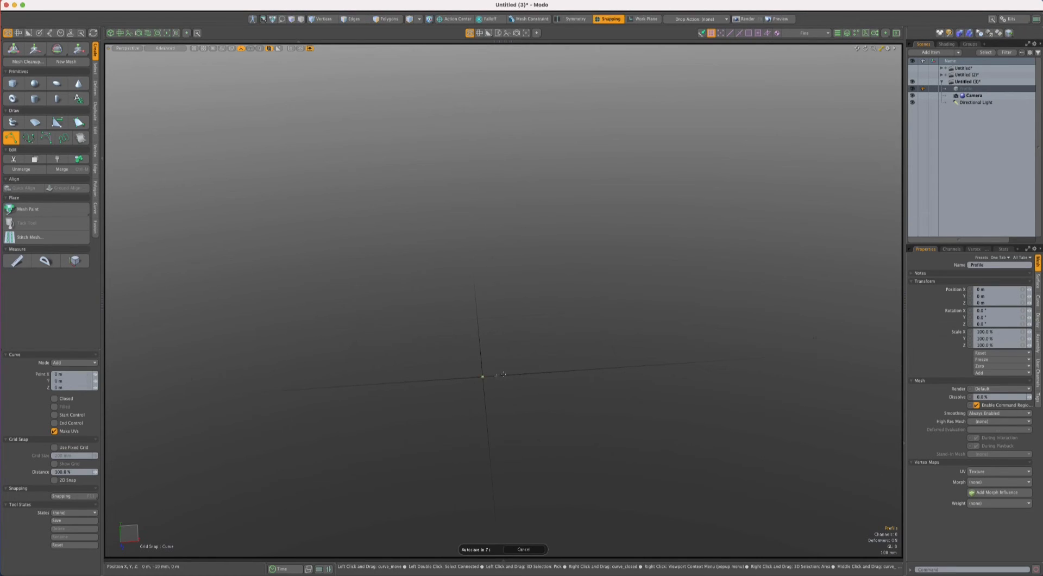
left_click(511, 374)
left_click(538, 373)
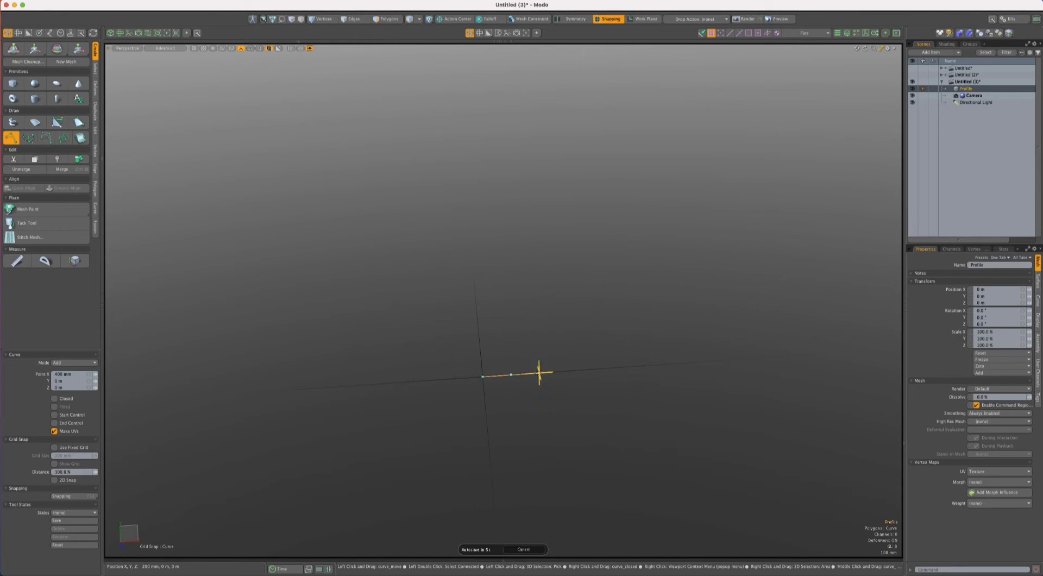
left_click(567, 371)
left_click(596, 369)
left_click(622, 367)
key("space")
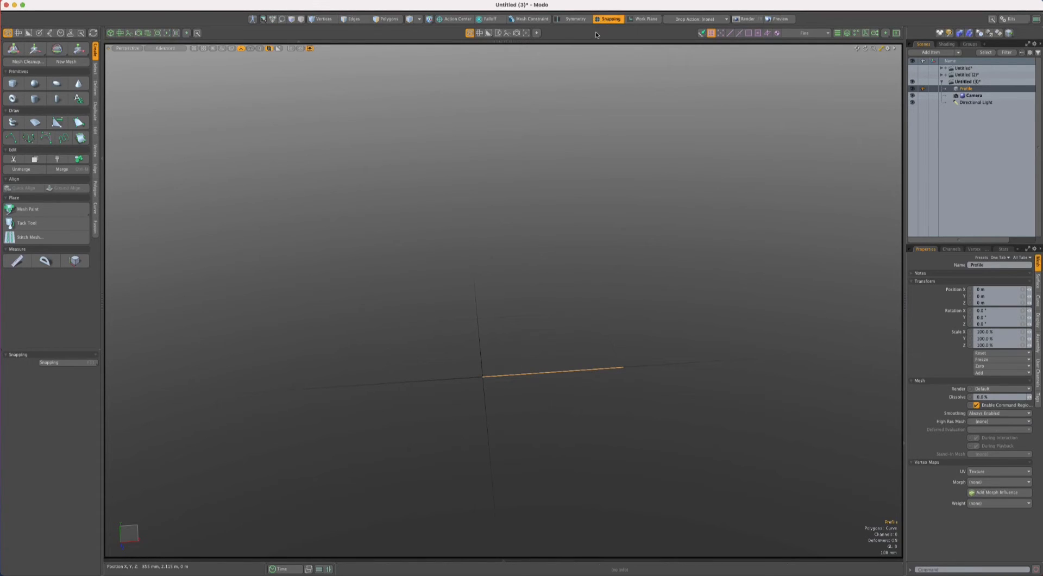
- Select the profile curve in polygon mode and turn off snapping
key("3")
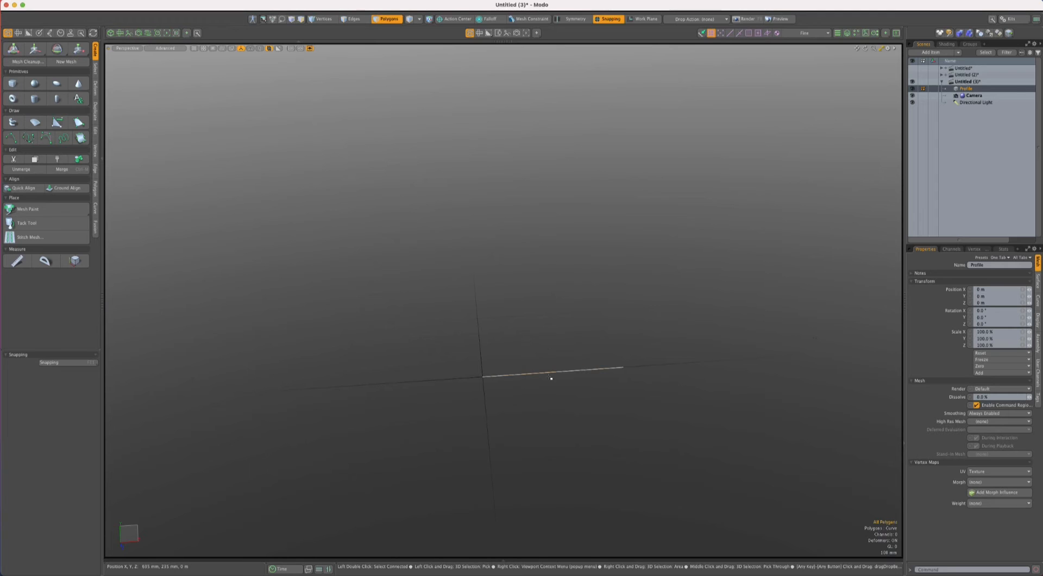
double_click(549, 375)
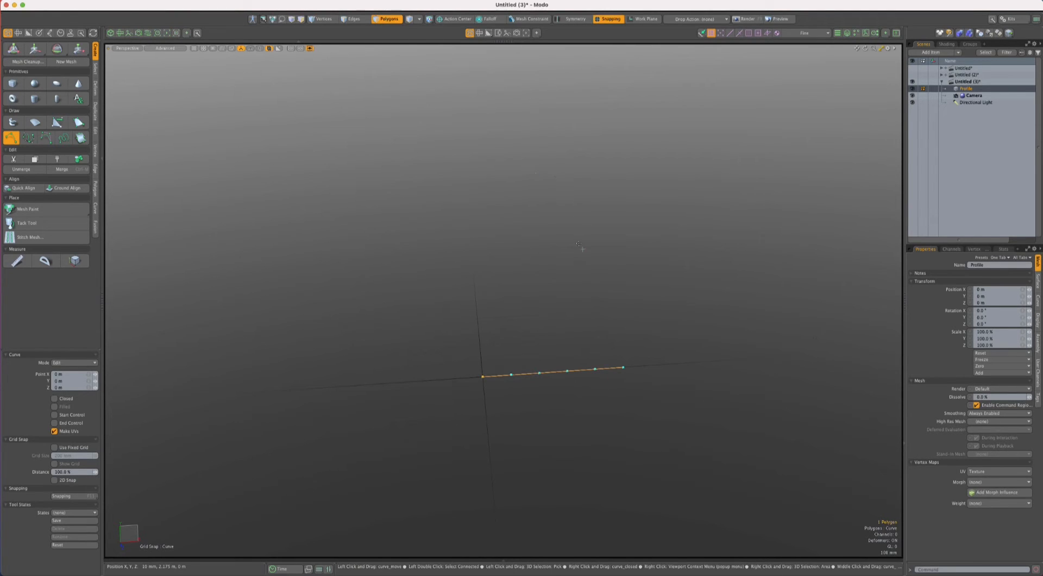
left_click(617, 20)
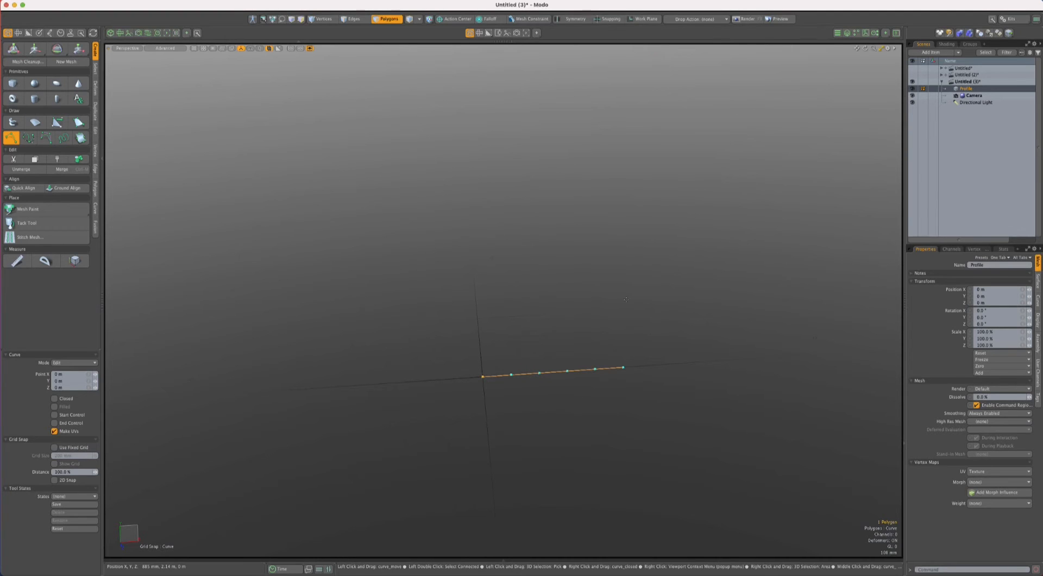
- Try moving the end point of the profile curve, and undo the move
key("q")
double_click(549, 373)
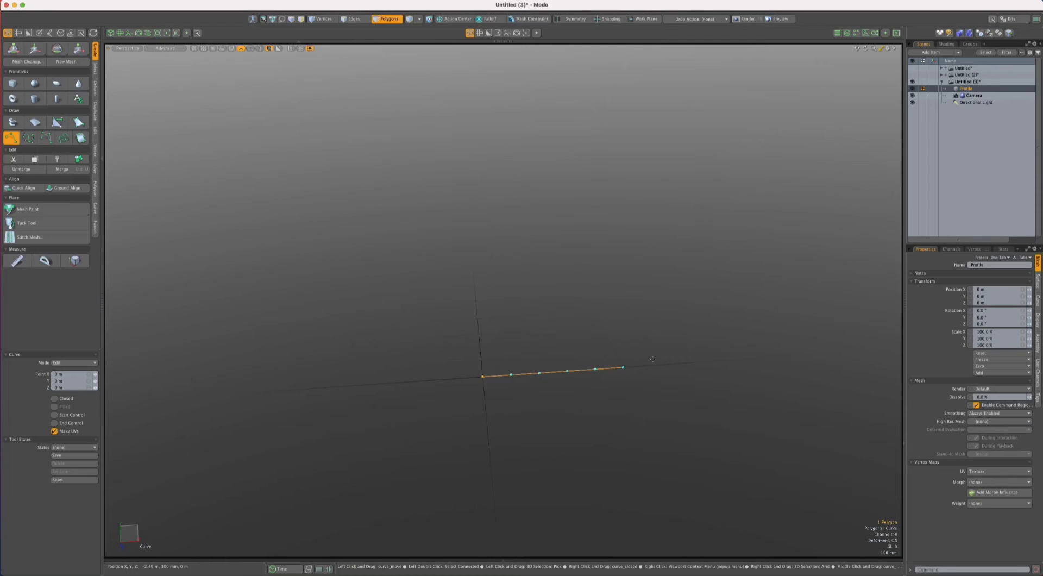
mouse_move(622, 369)
left_mouse_down()
mouse_move(626, 343)
mouse_move(627, 363)
mouse_move(629, 351)
left_mouse_up()
key("super+z")
- Display the selected profile curve's length with the Dimension tool
key("r")
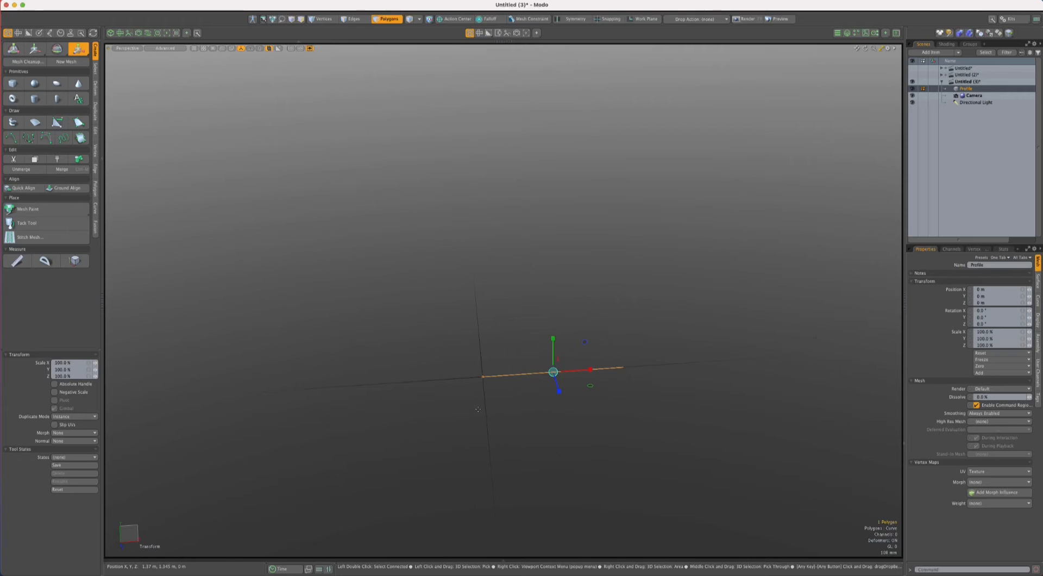
left_click(75, 261)
key("space")
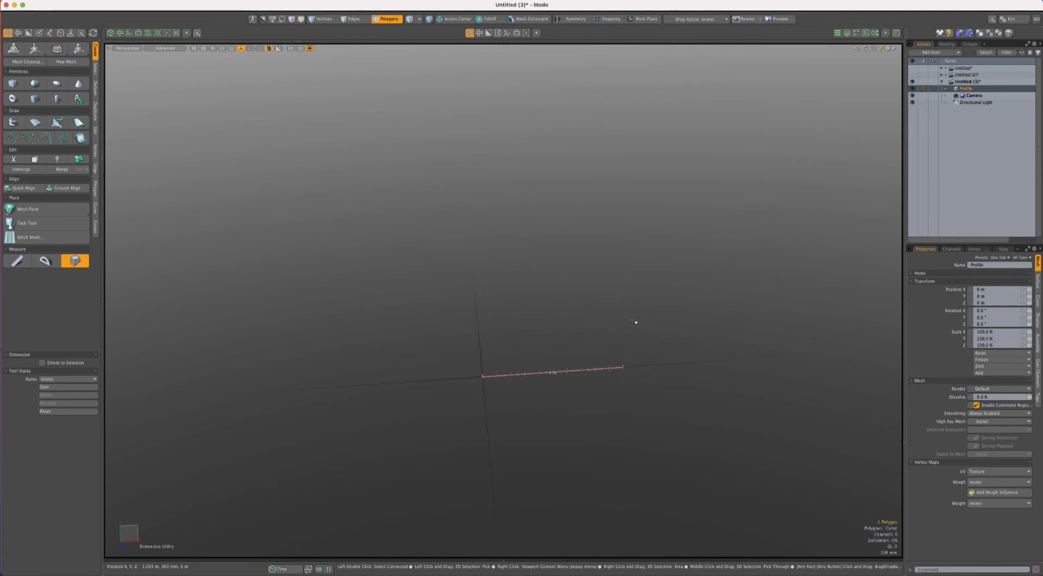
- Scale the profile curve to 50% in X with the action center set to Origin
key("y")
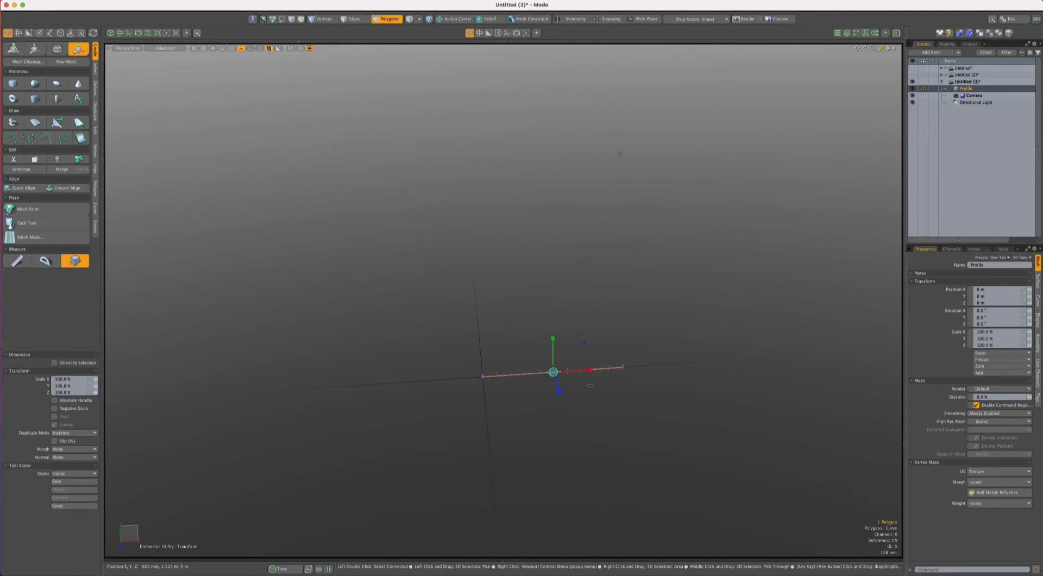
left_click(444, 21)
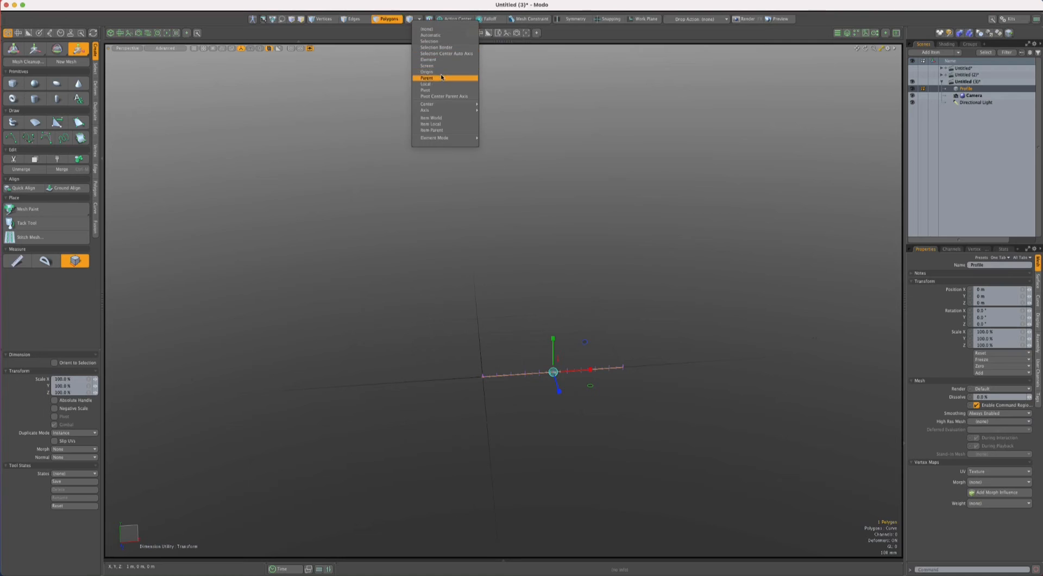
left_click(440, 71)
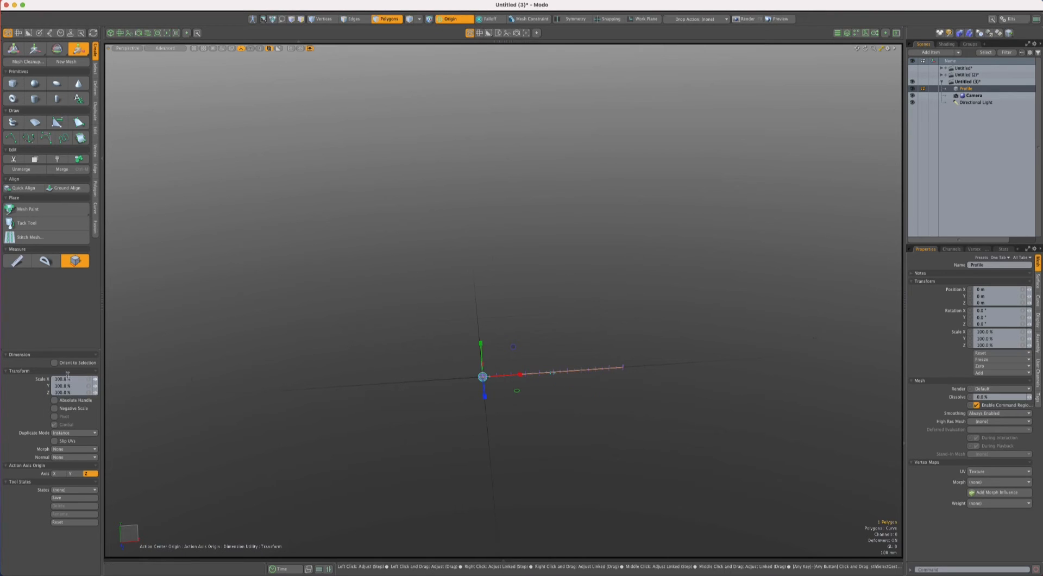
left_click(71, 378)
type("50")
key("Return")
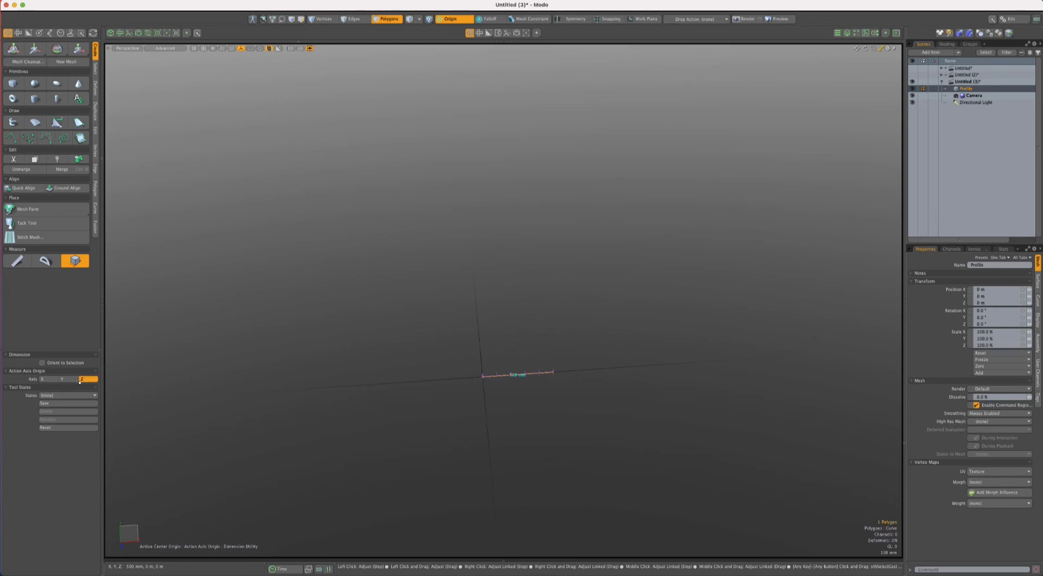
- Reset the action center to none and activate the Scale tool on the profile curve
left_click(454, 20)
left_click(455, 30)
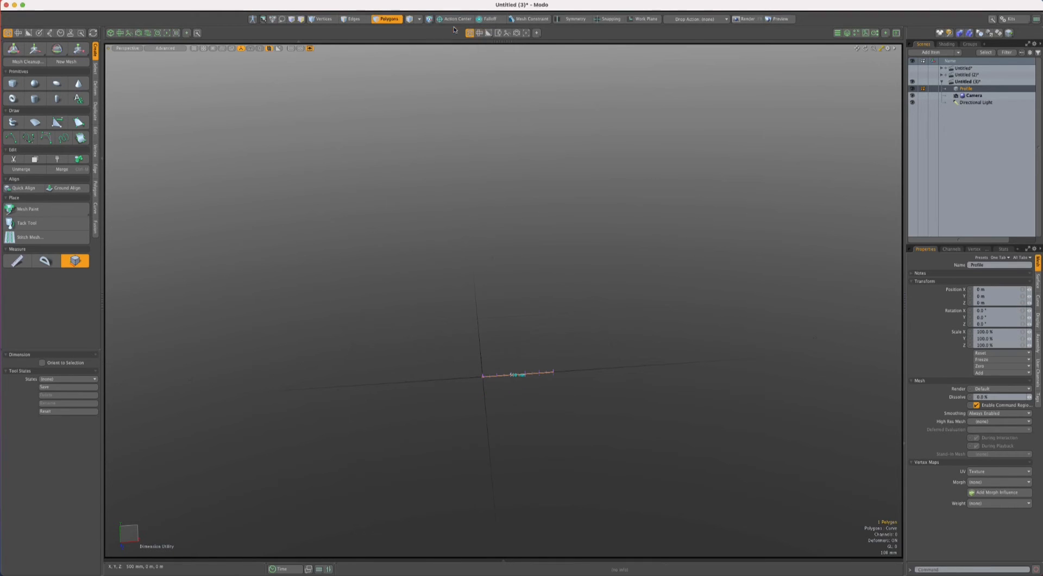
key("r")
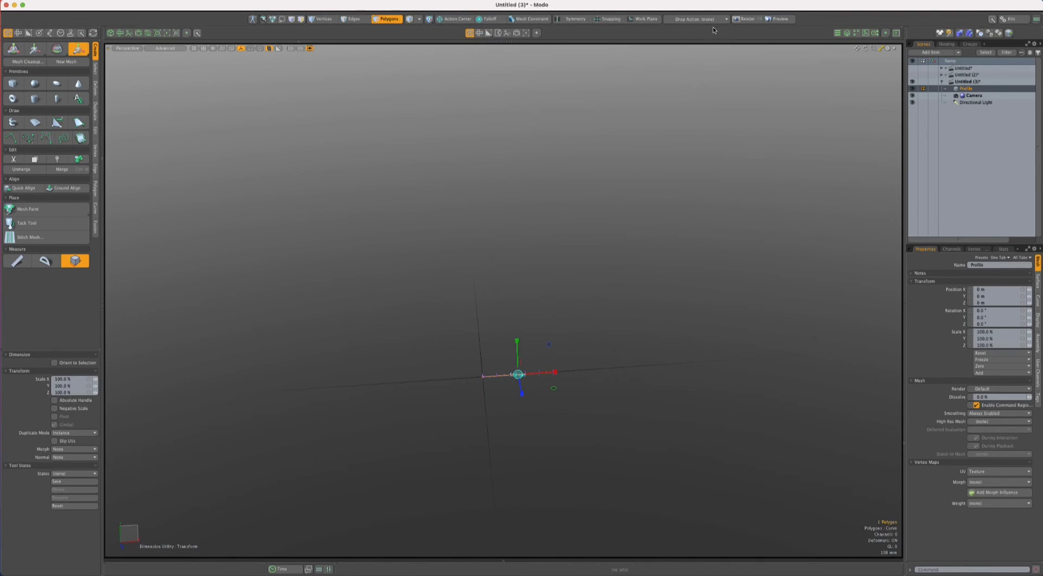
- Turn on snapping and try placing the Scale tool's center at different points along the profile curve
left_click(608, 19)
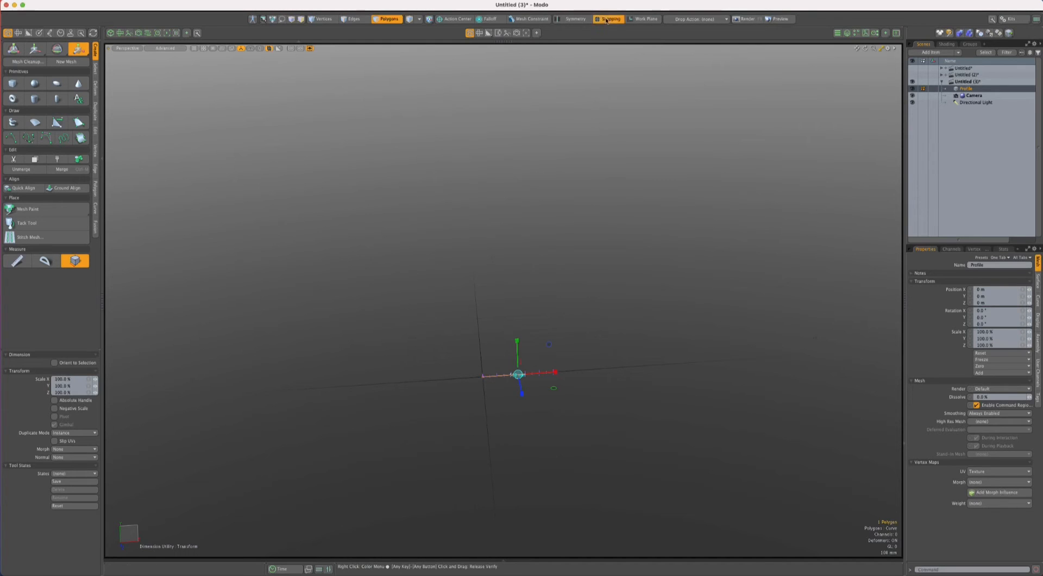
left_click(720, 33)
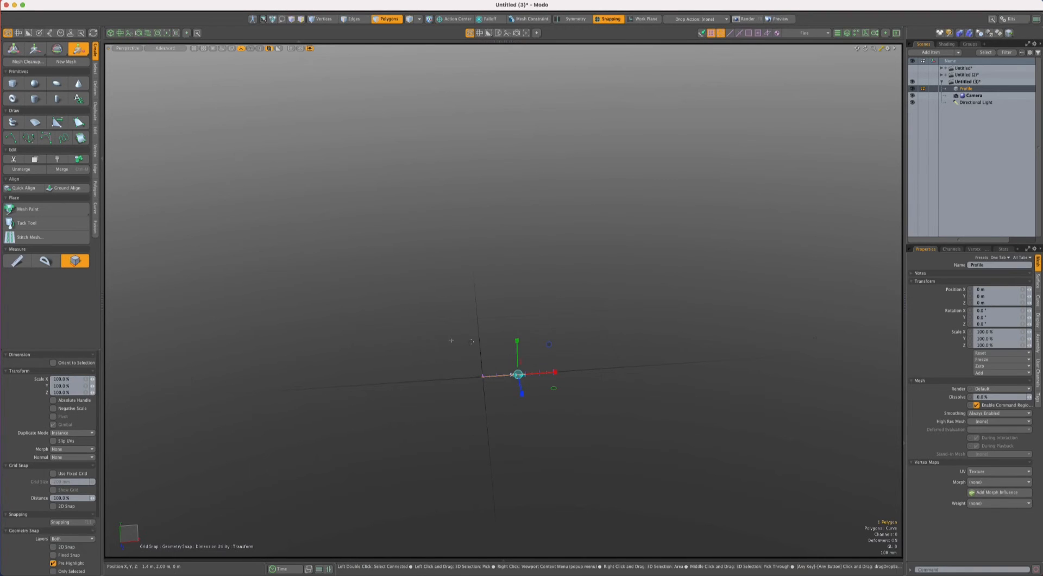
left_click(483, 377)
left_click(552, 372)
left_click(511, 375)
left_click(482, 377)
left_click(539, 372)
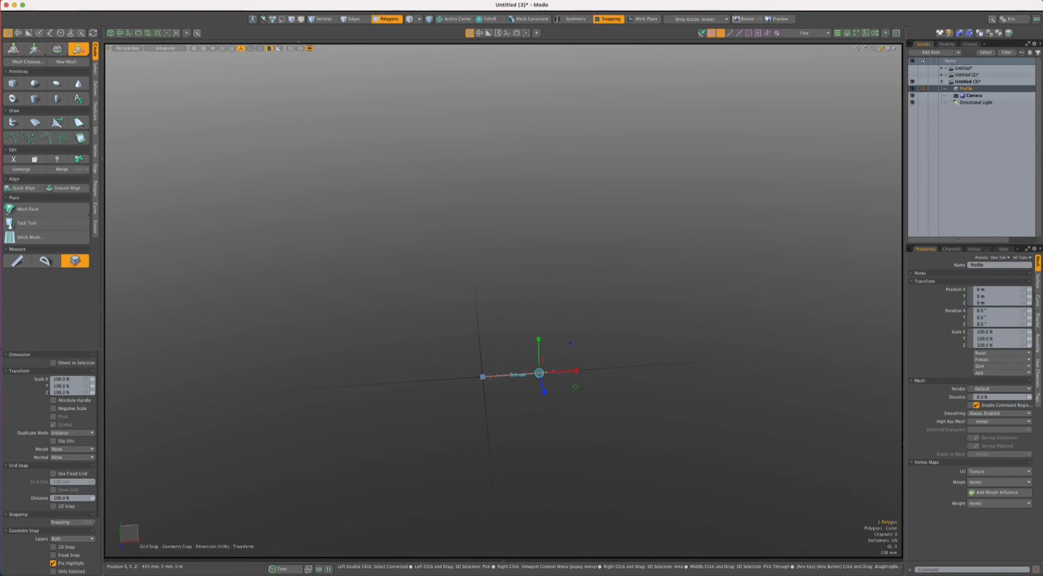
- Drop the Scale and Dimension tools
key("space")
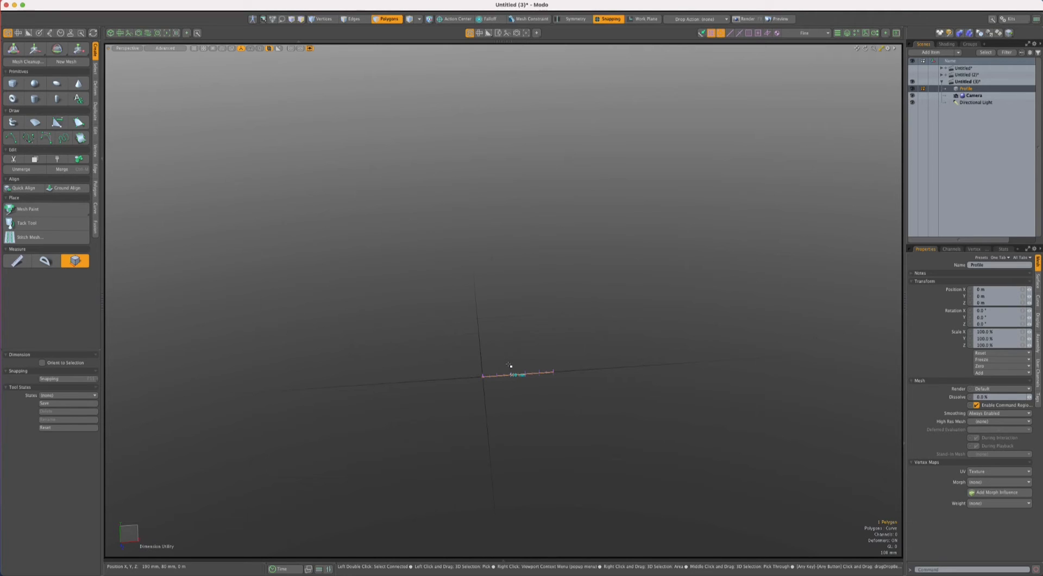
key("q")
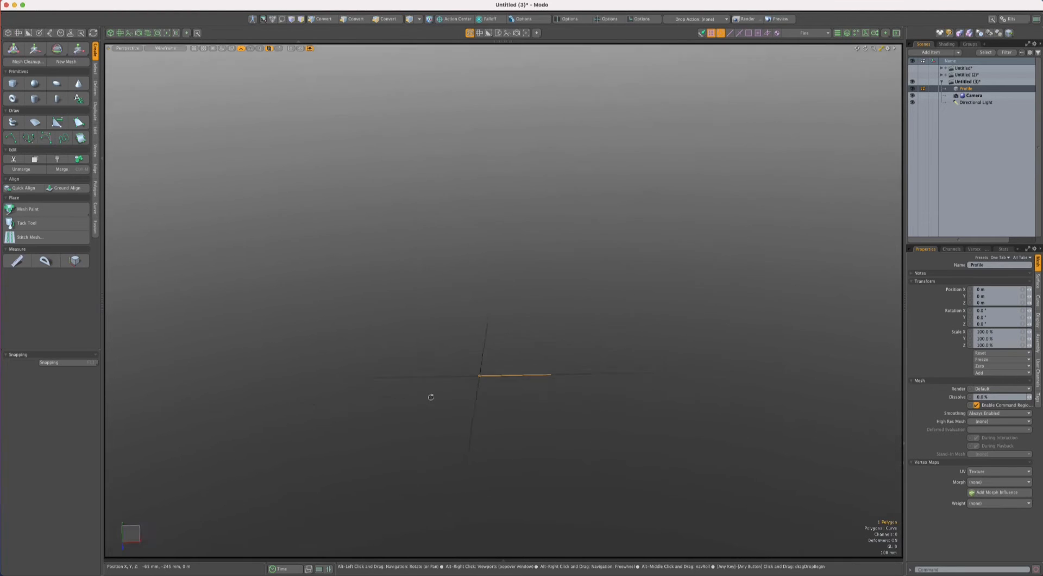
left_click_drag(428, 396, 454, 376, "alt")
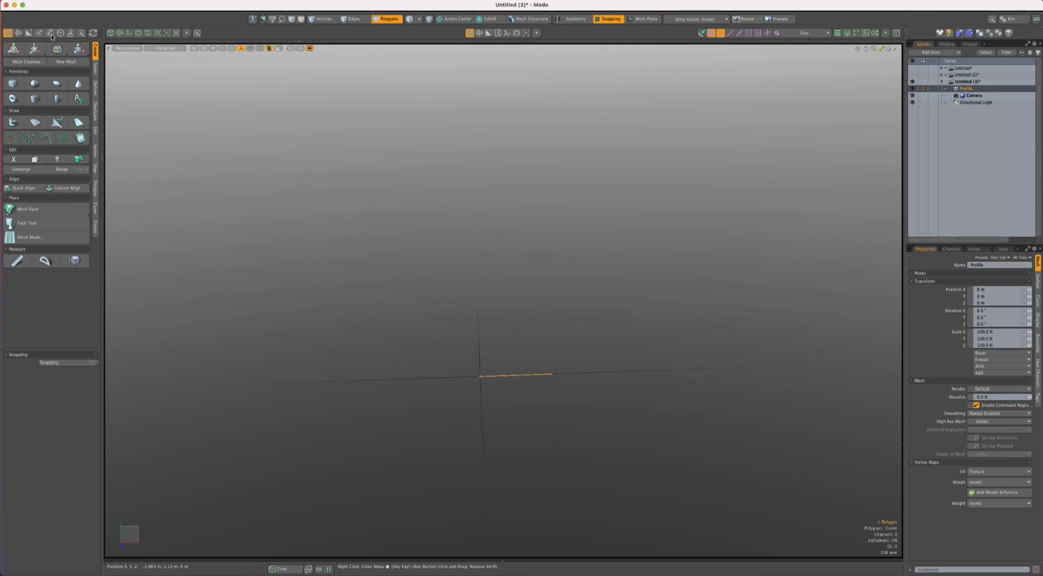
- Apply a Bend deformer to the profile curve and check the viewport's effector display by switching it off and on
left_click(49, 33)
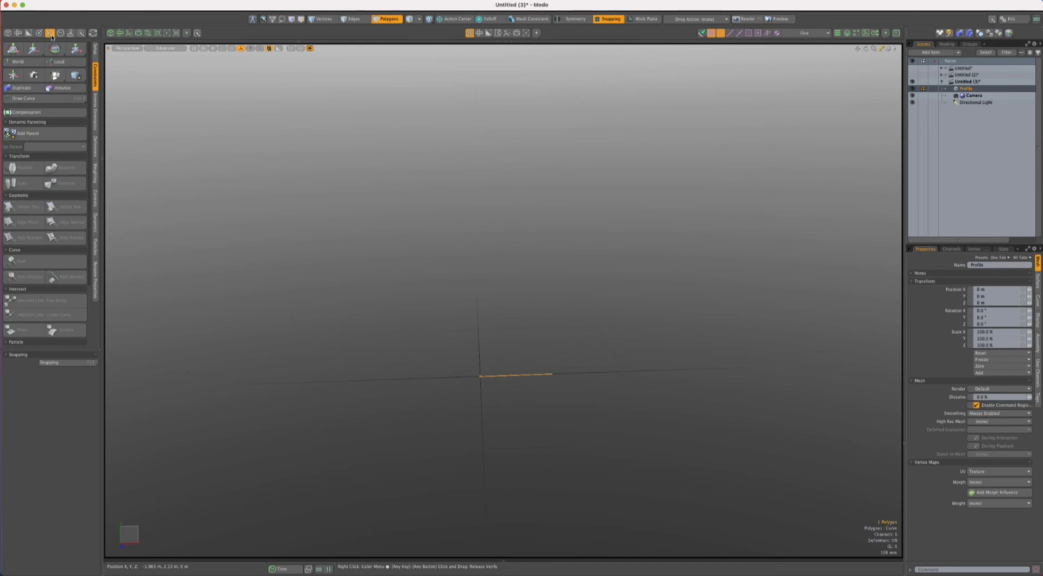
left_click(96, 146)
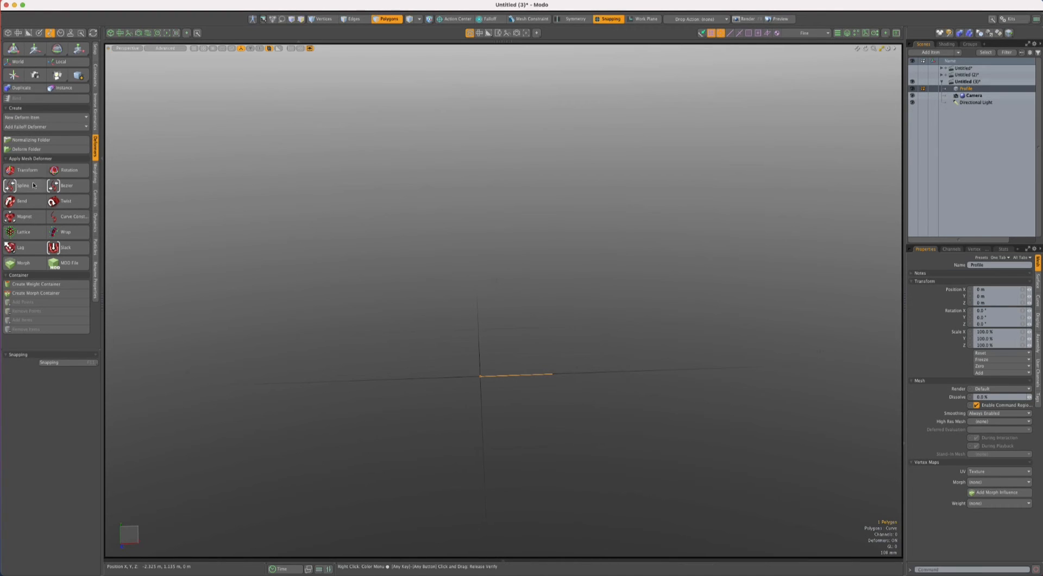
left_click(23, 201)
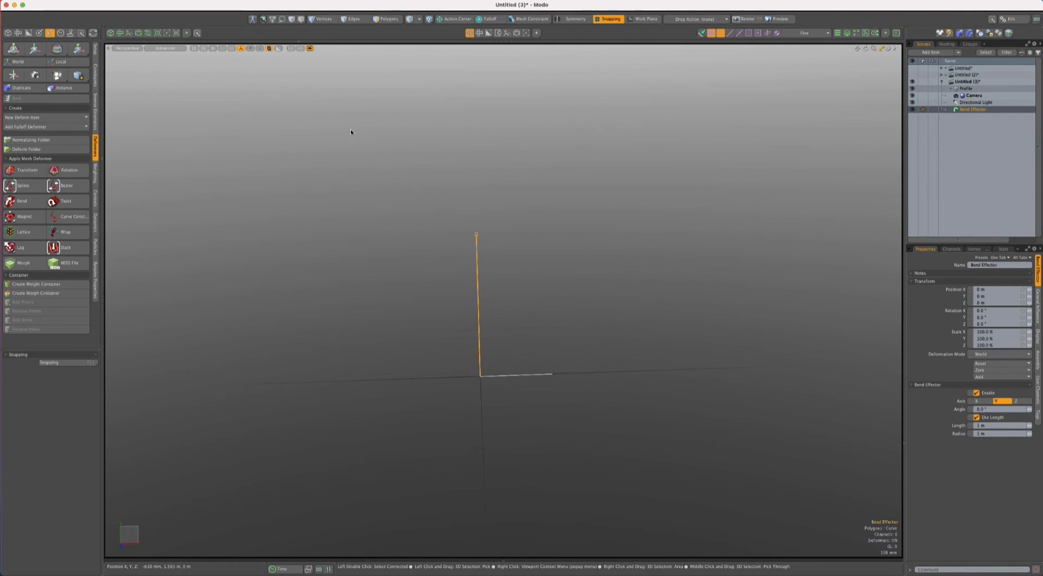
left_click(242, 49)
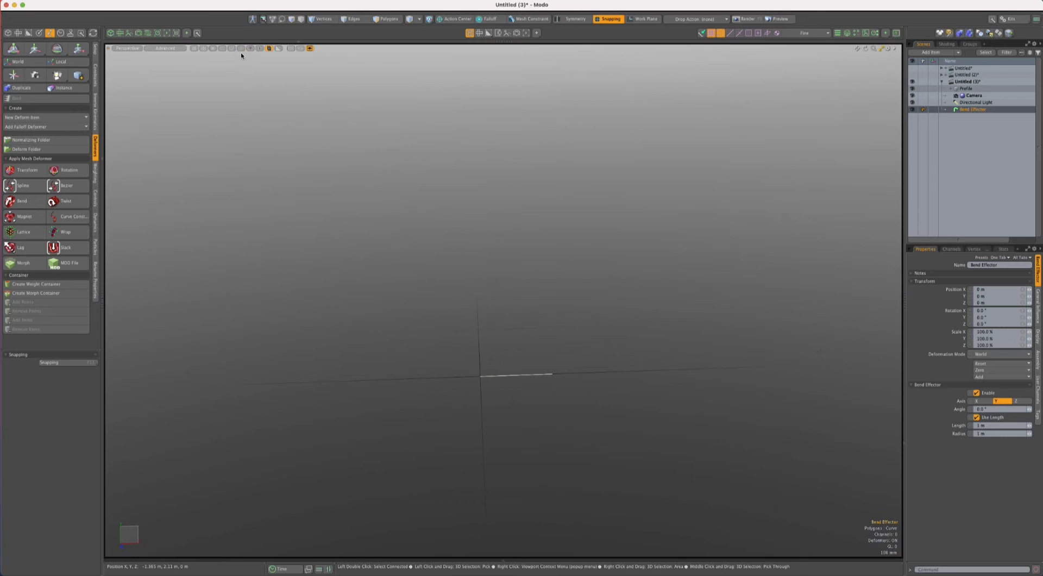
left_click(242, 49)
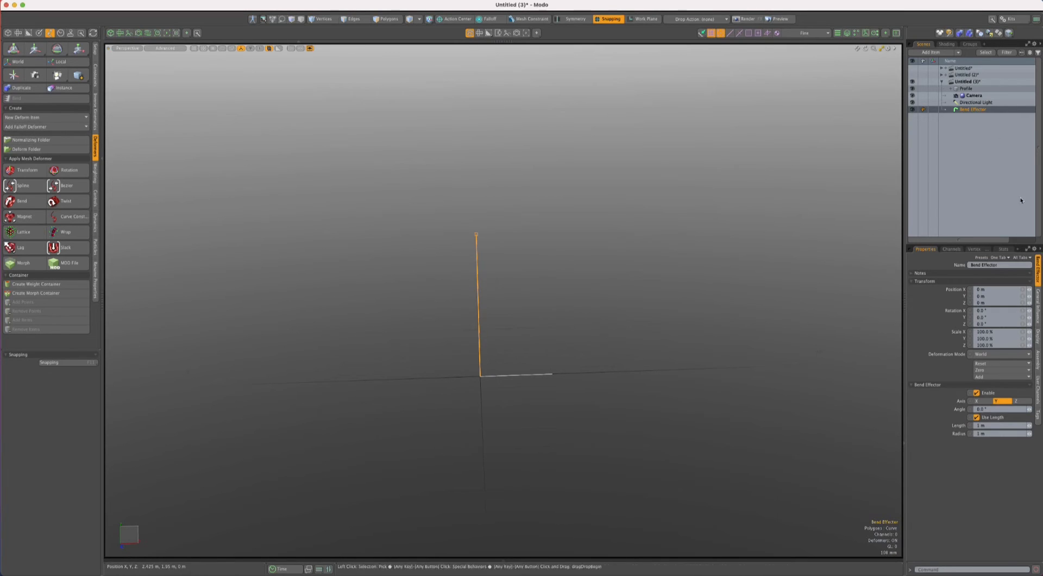
- Set the Bend Effector's axis to X and its length to 500 mm
left_click(984, 401)
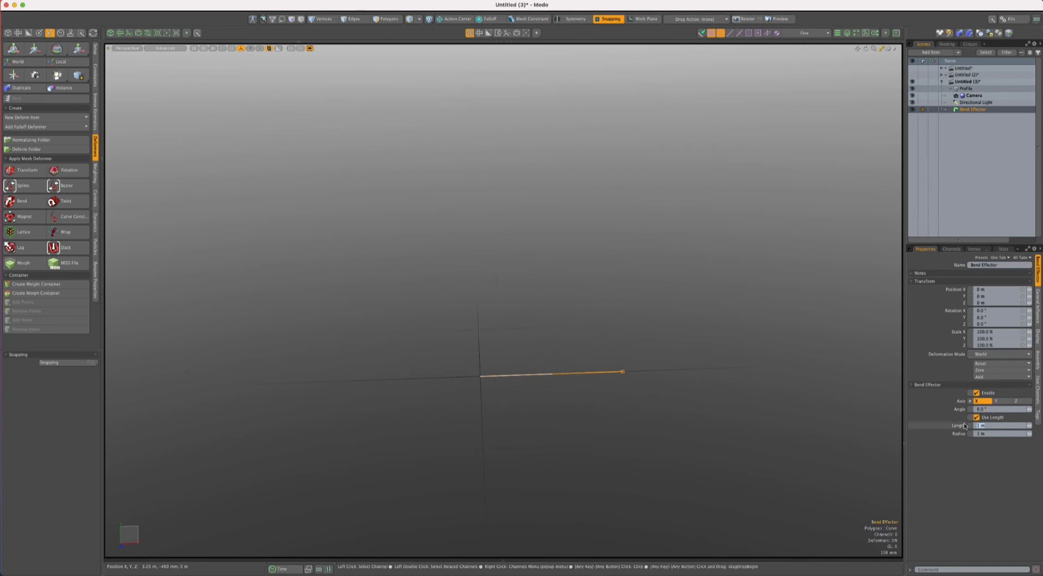
type("500mm")
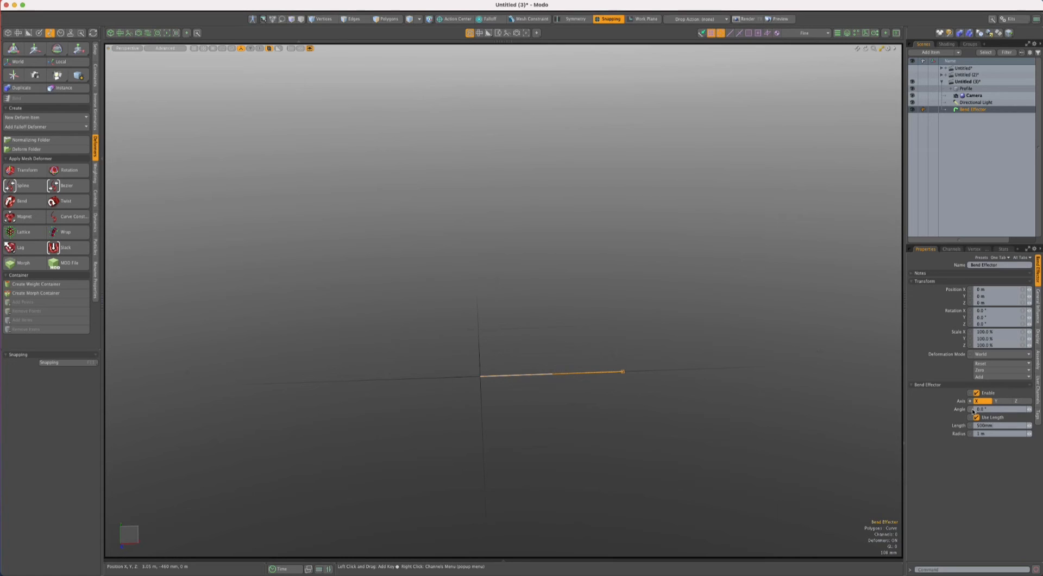
key("Return")
left_click(614, 224)
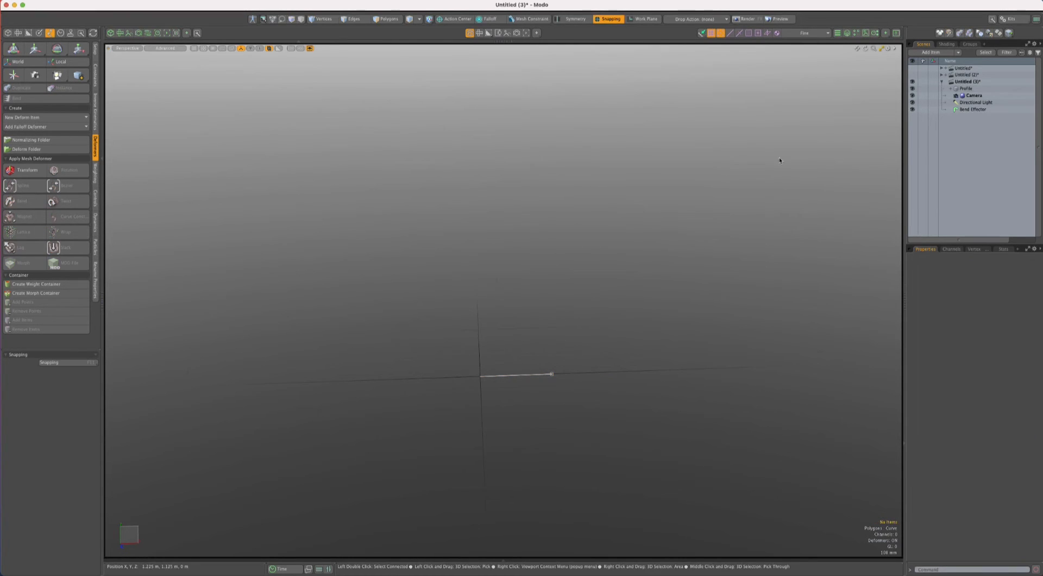
- Start Channel Haul on the Bend Effector's Angle channel and turn off snapping
left_click(972, 109)
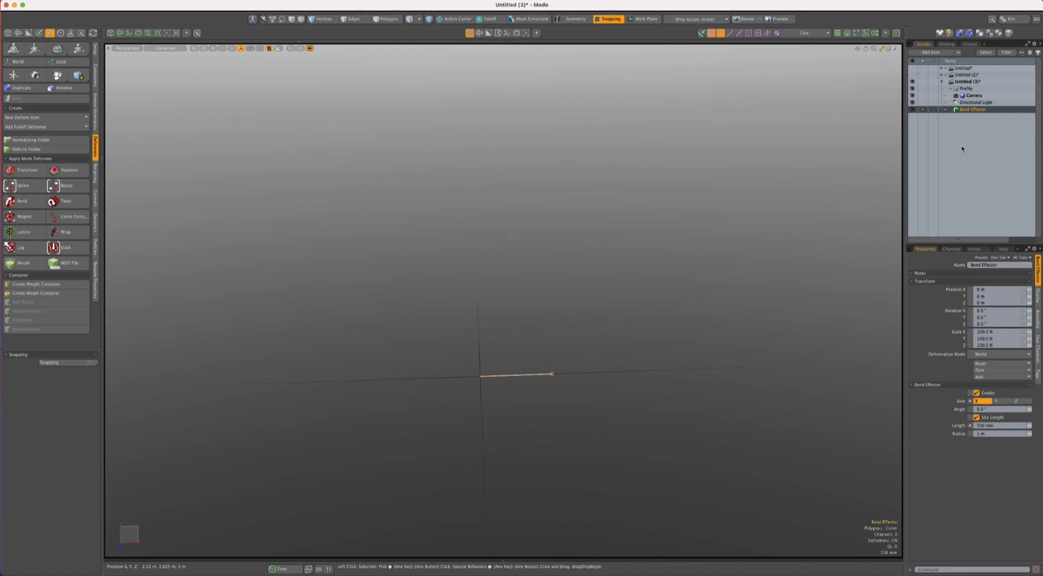
left_click(949, 409)
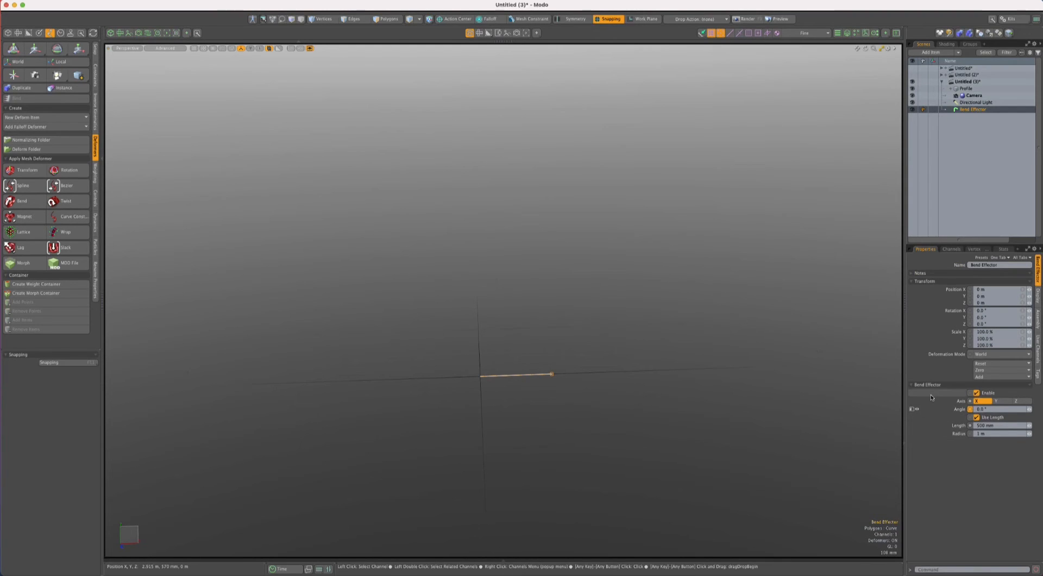
left_click(931, 394)
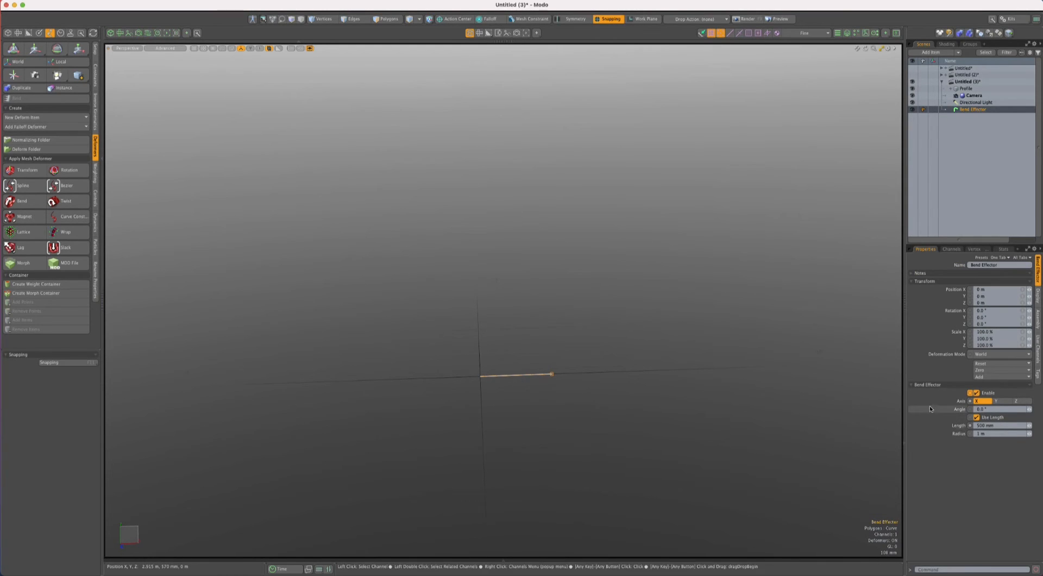
left_click(932, 410)
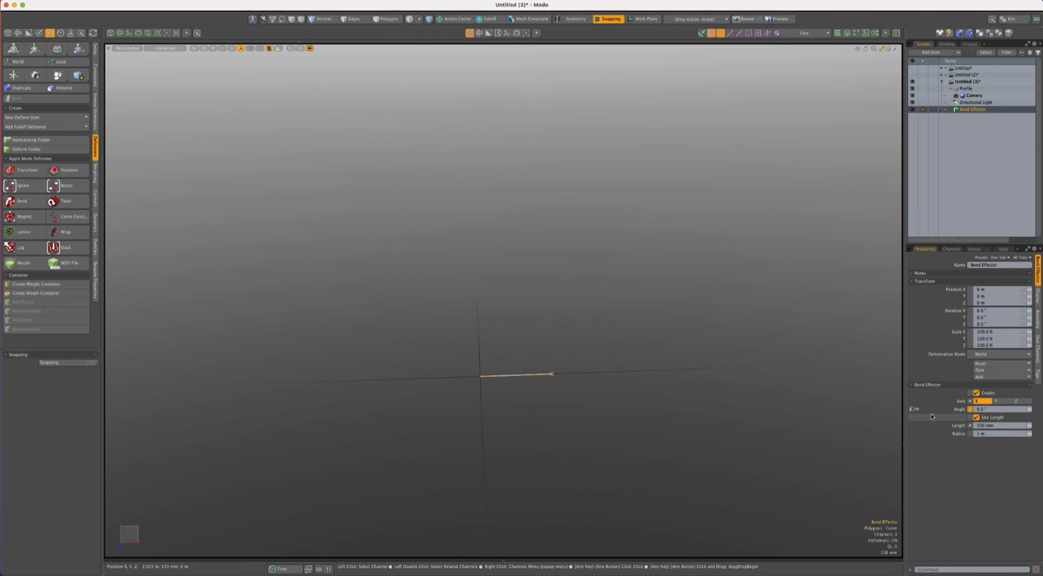
left_click(970, 409)
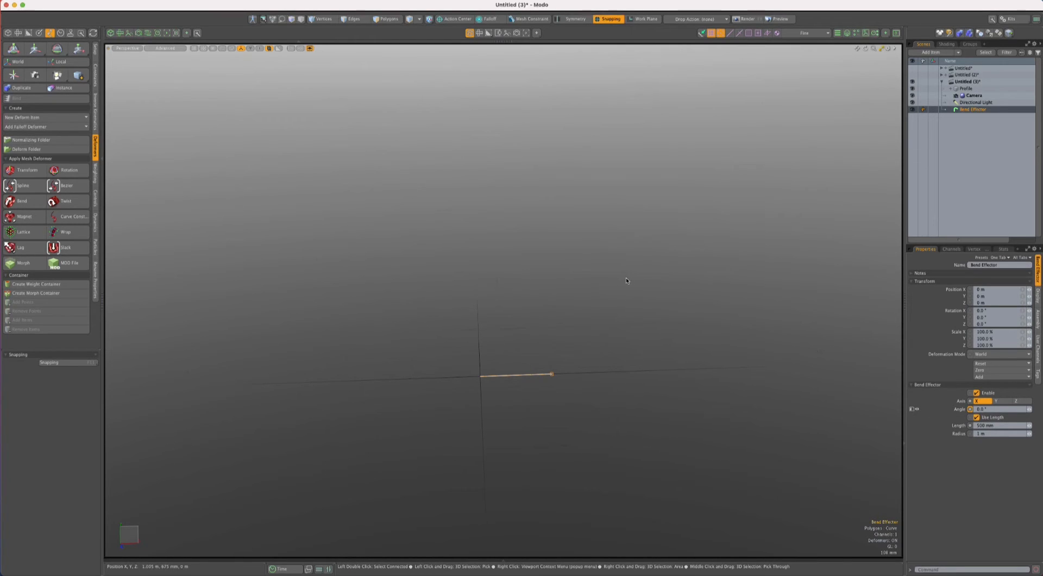
left_click(419, 19)
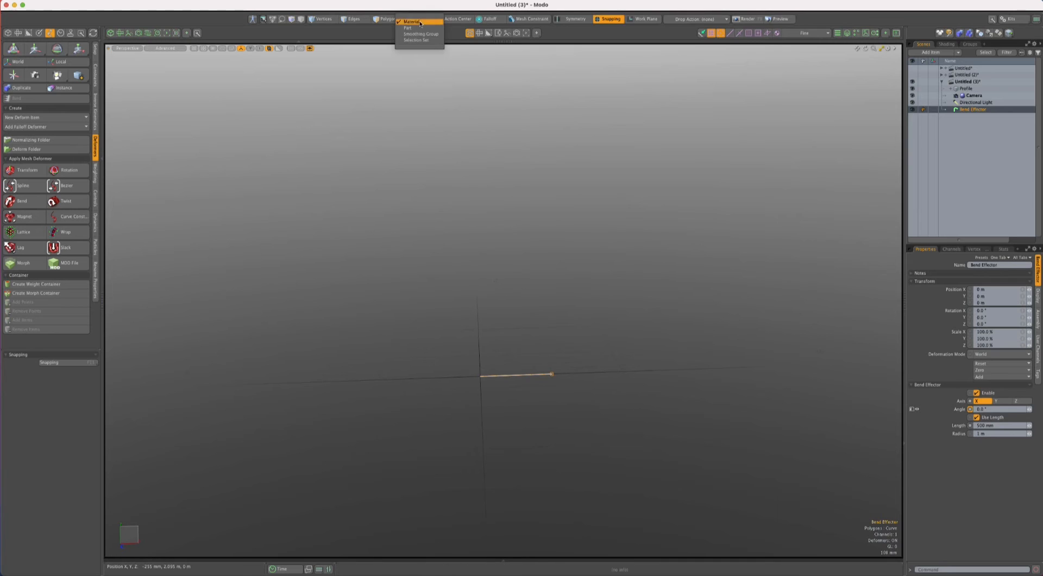
left_click(421, 28)
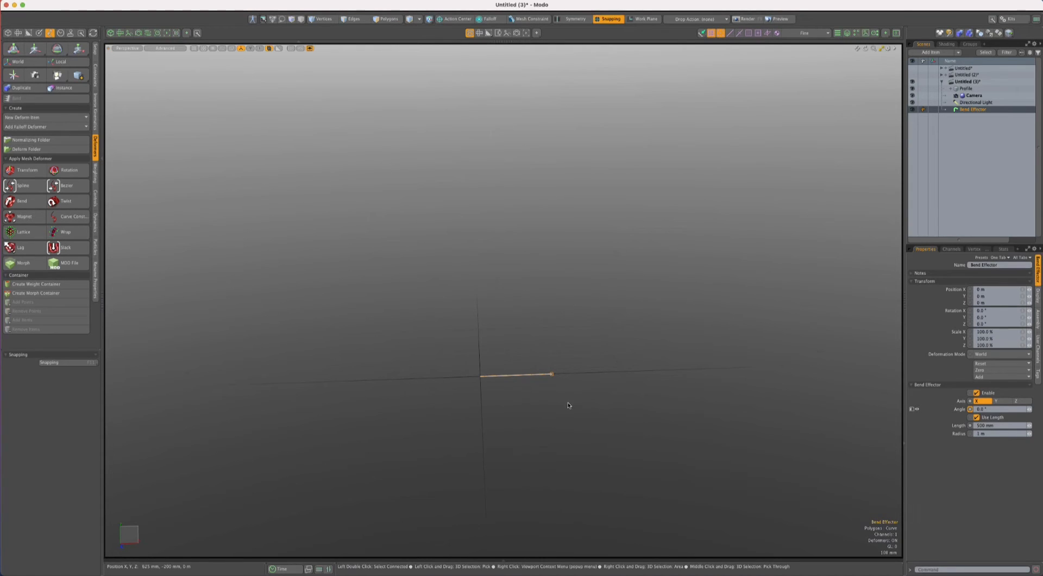
key("c")
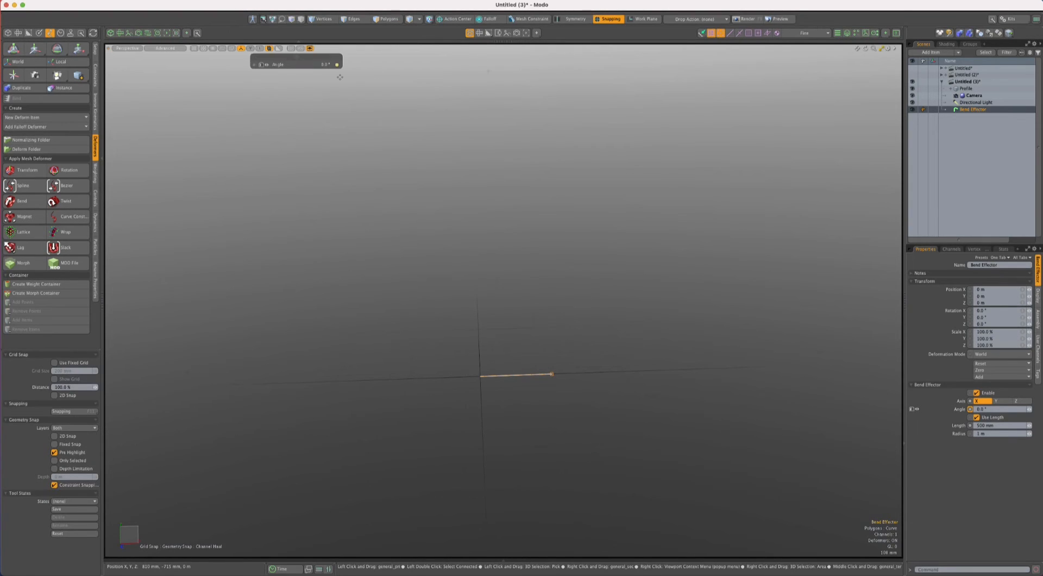
left_click(607, 19)
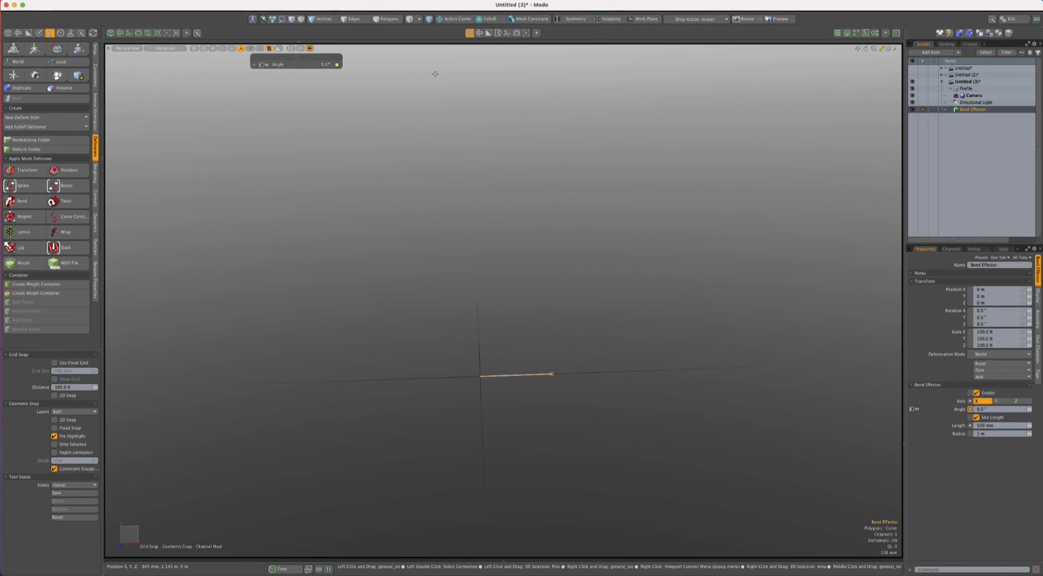
- Move the Angle haul control toward the middle of the viewport and try out different bend angles on the profile curve
left_click_drag(296, 57, 524, 107)
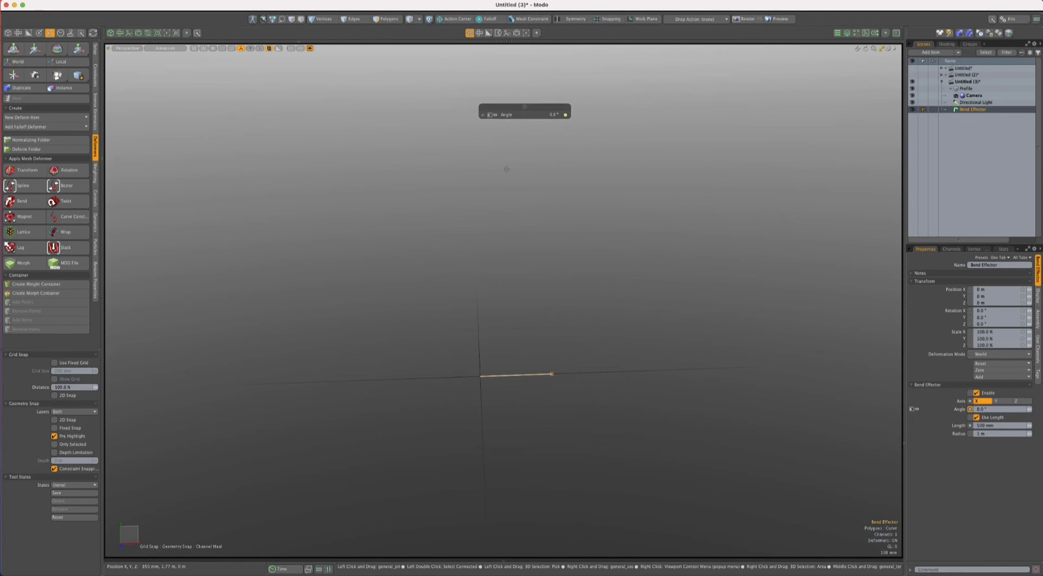
left_click_drag(440, 212, 493, 125)
left_click_drag(451, 240, 412, 240)
left_click_drag(137, 323, 381, 323)
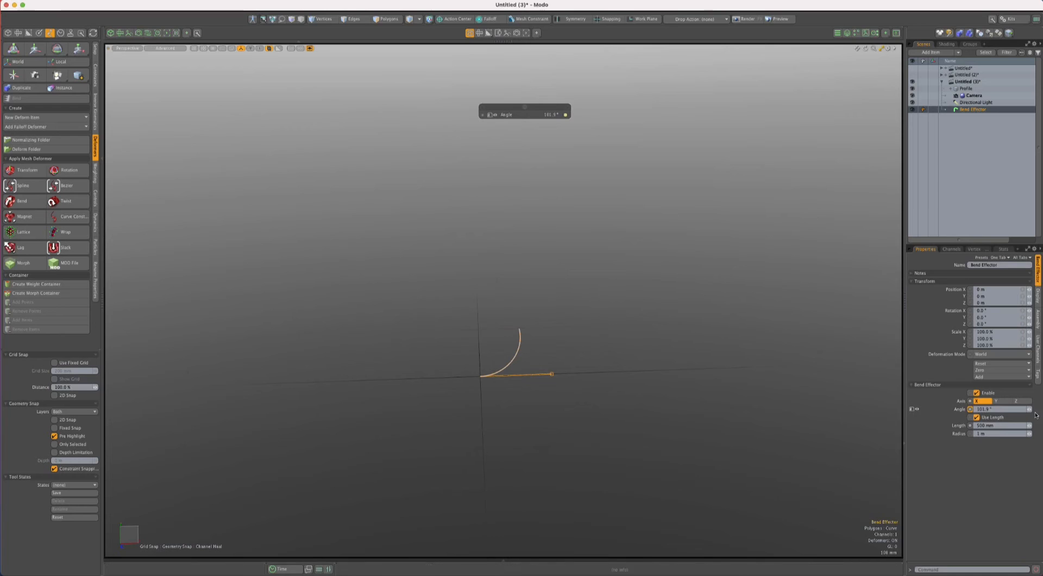
mouse_move(1029, 409)
left_mouse_down()
mouse_move(1004, 409)
mouse_move(1034, 409)
left_mouse_up()
- Set the Bend Effector's angle to 90° and hide the effector in the viewport
left_click(1005, 409)
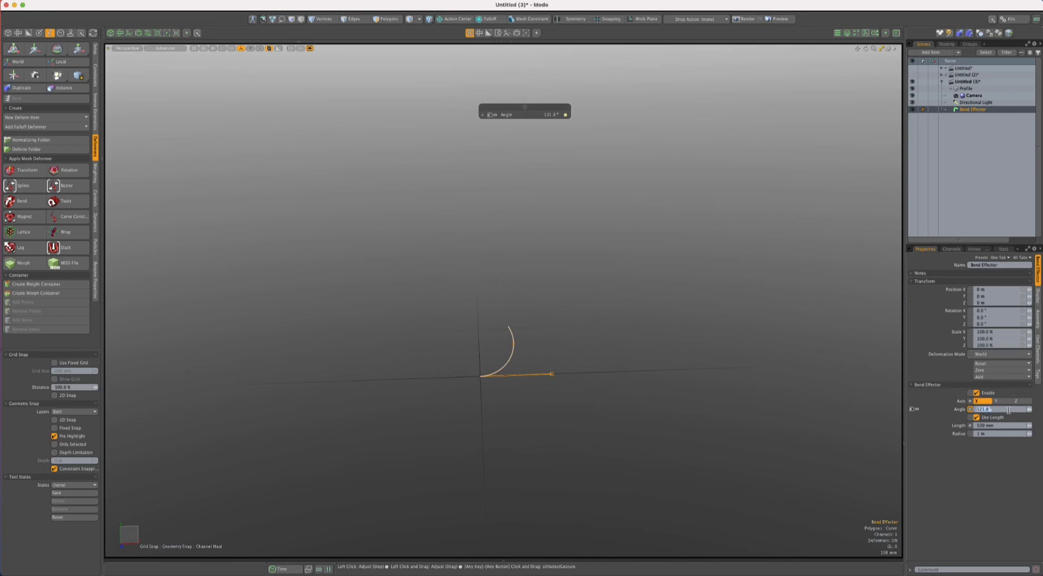
type("90")
key("Return")
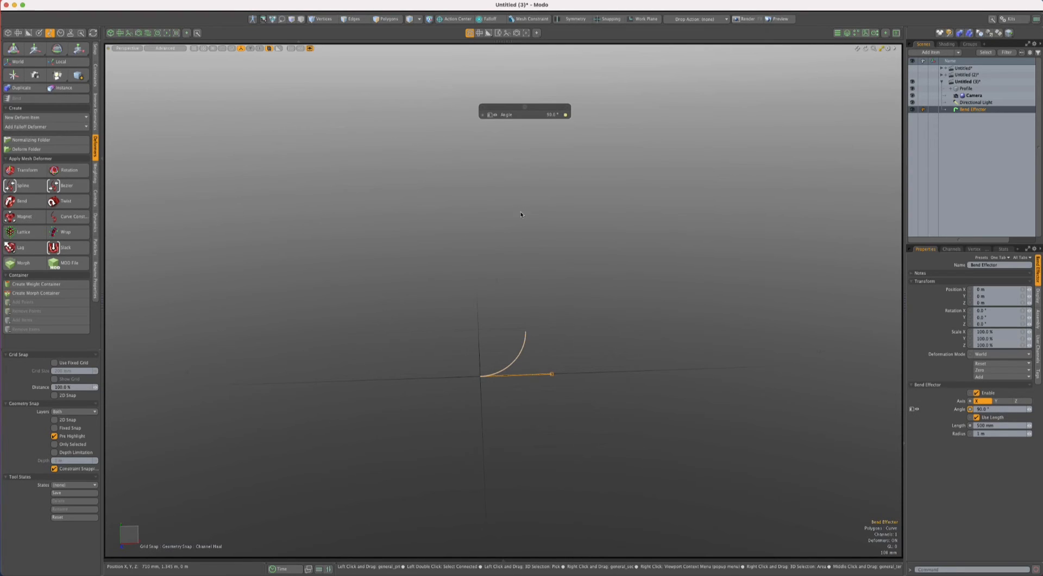
key("space")
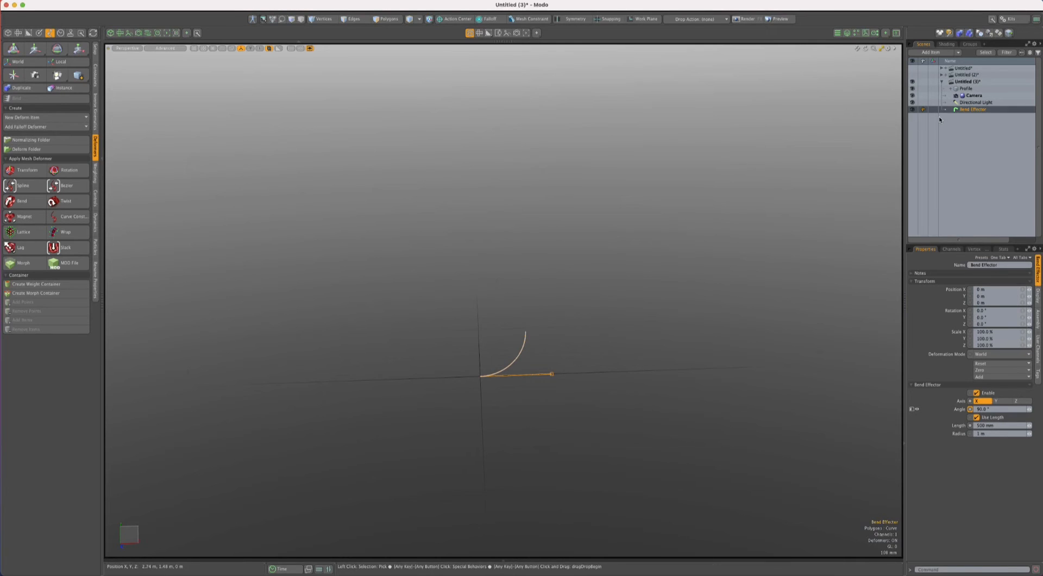
left_click(912, 110)
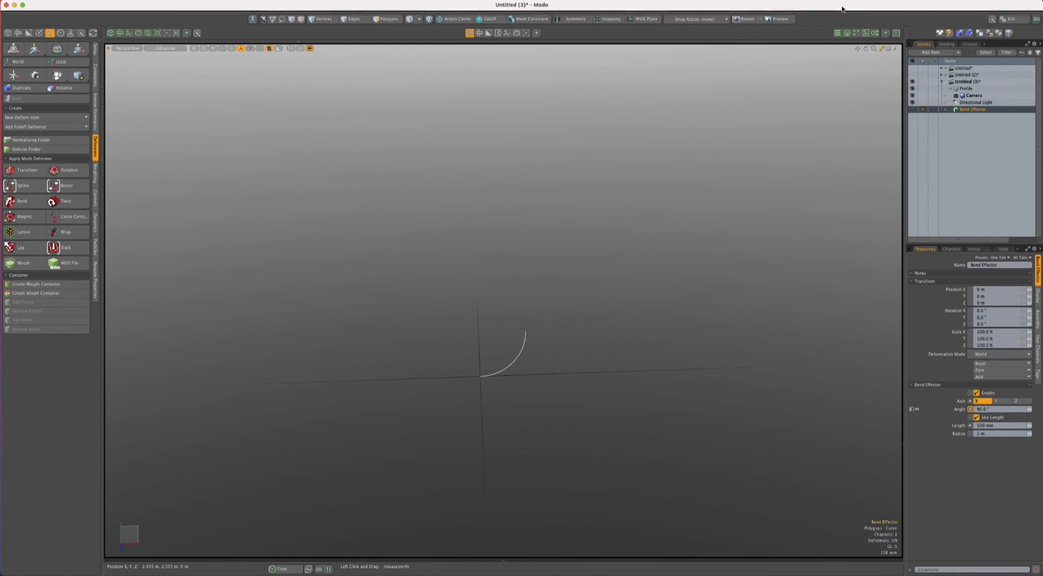
- Show the profile's mesh operations stack and examine the Bend deformer's effector and falloff entries
left_click(846, 33)
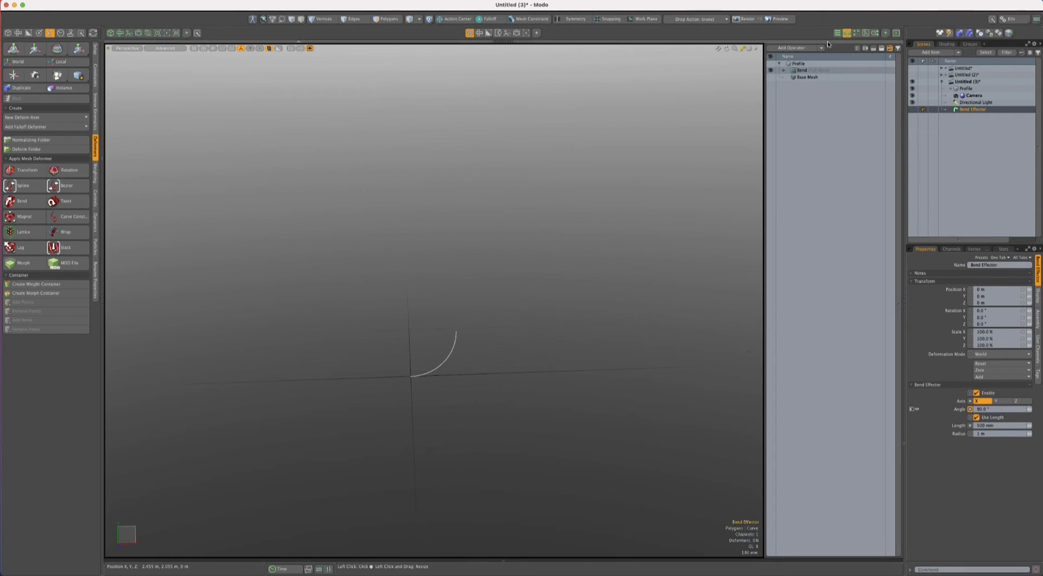
left_click(784, 70)
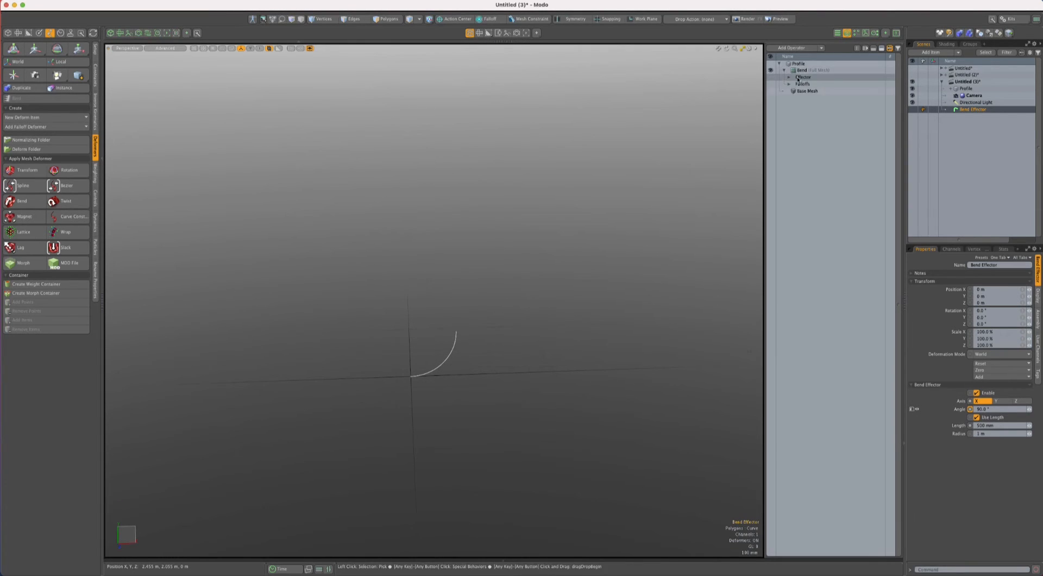
left_click(788, 77)
left_click(798, 70)
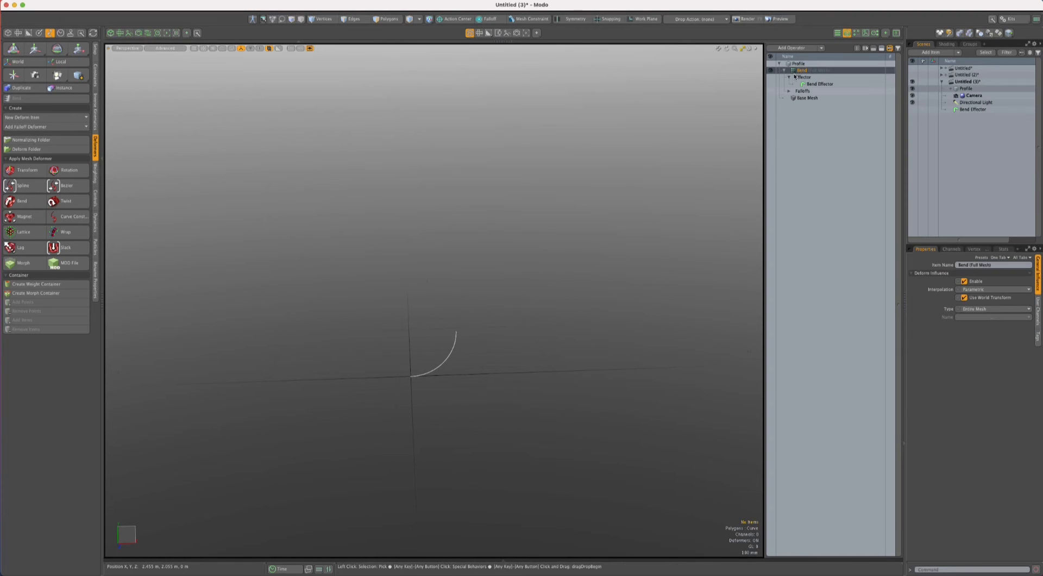
left_click(784, 71)
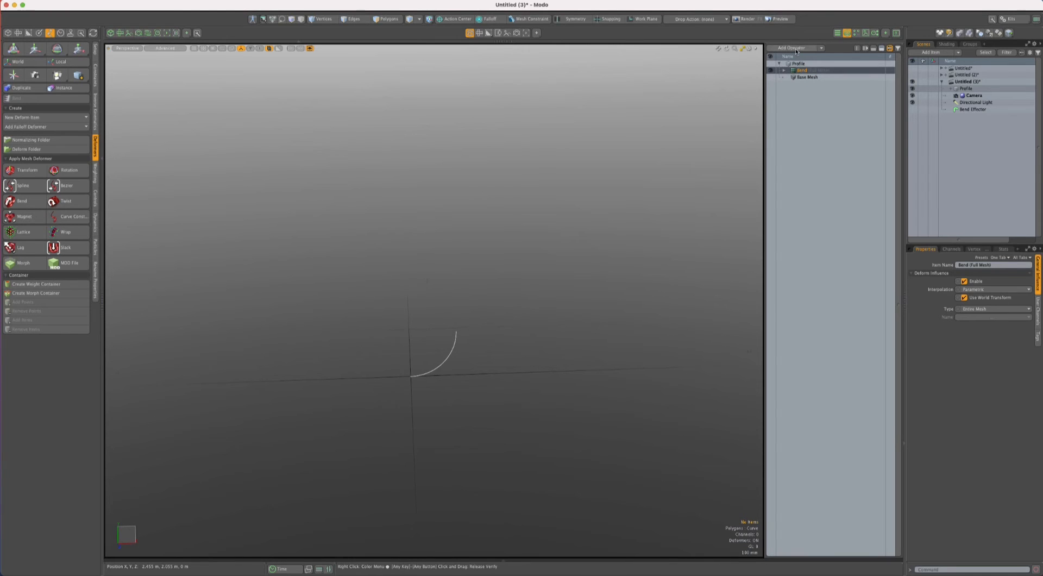
- Add a Mirror mesh operation above the Bend deformer in the profile's stack
left_click(792, 49)
type("mir")
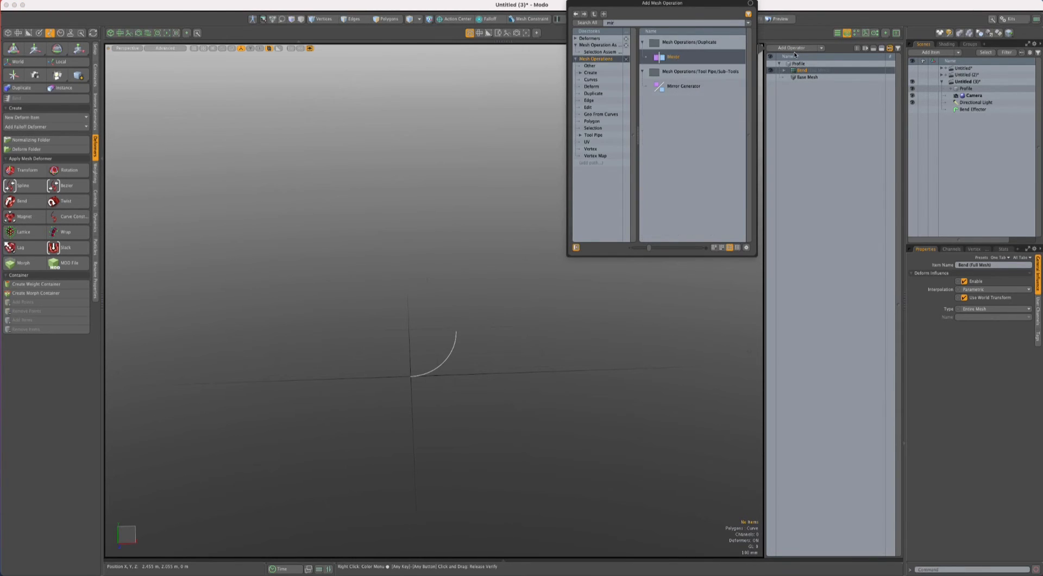
key("Return")
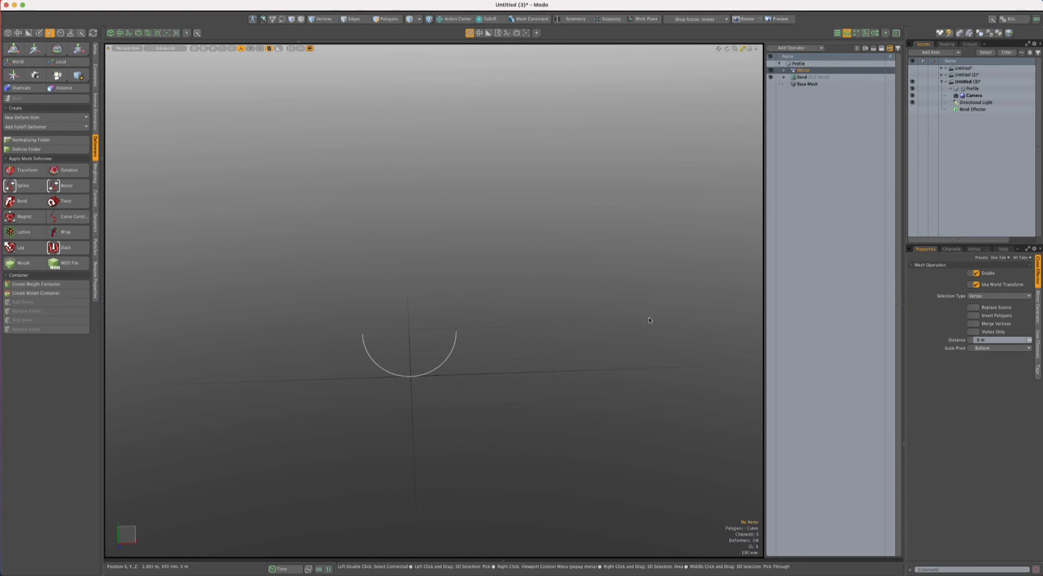
- Enable Merge Vertices on the Mirror operation and select the profile curve's centre vertex to check the weld
left_click(977, 323)
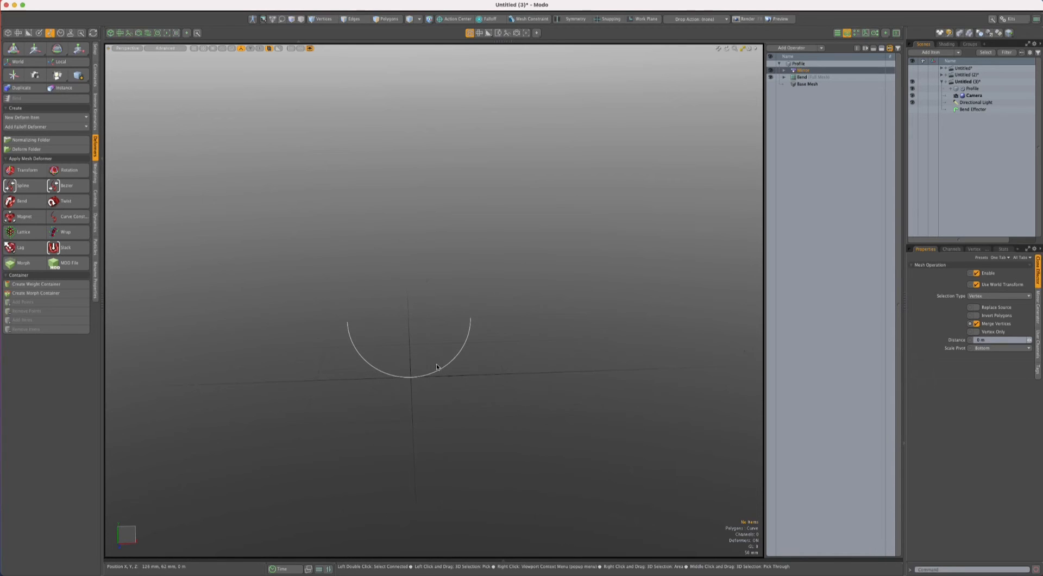
key("1")
scroll(402, 384, "up", 2)
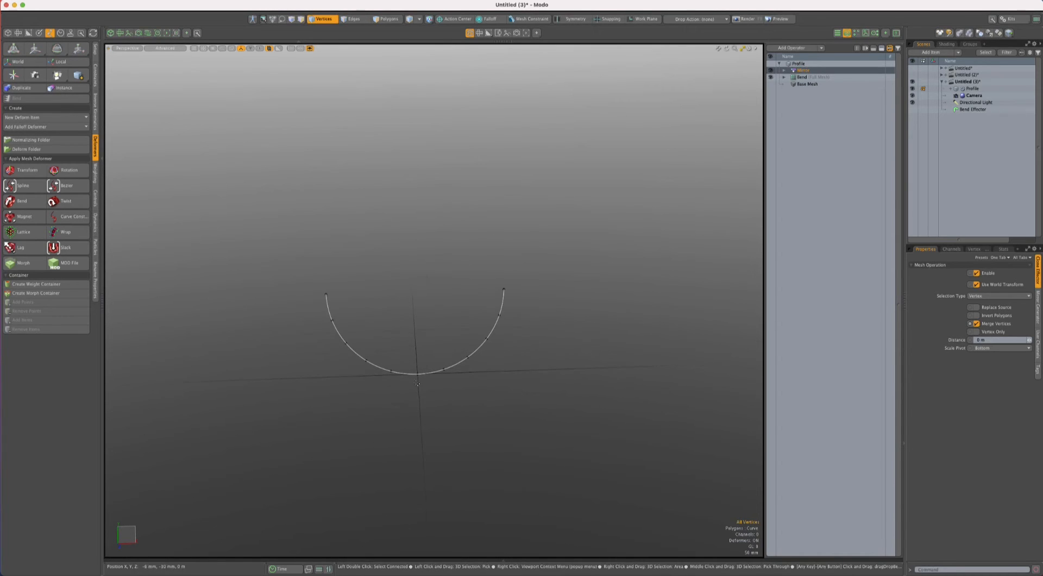
left_click(418, 373)
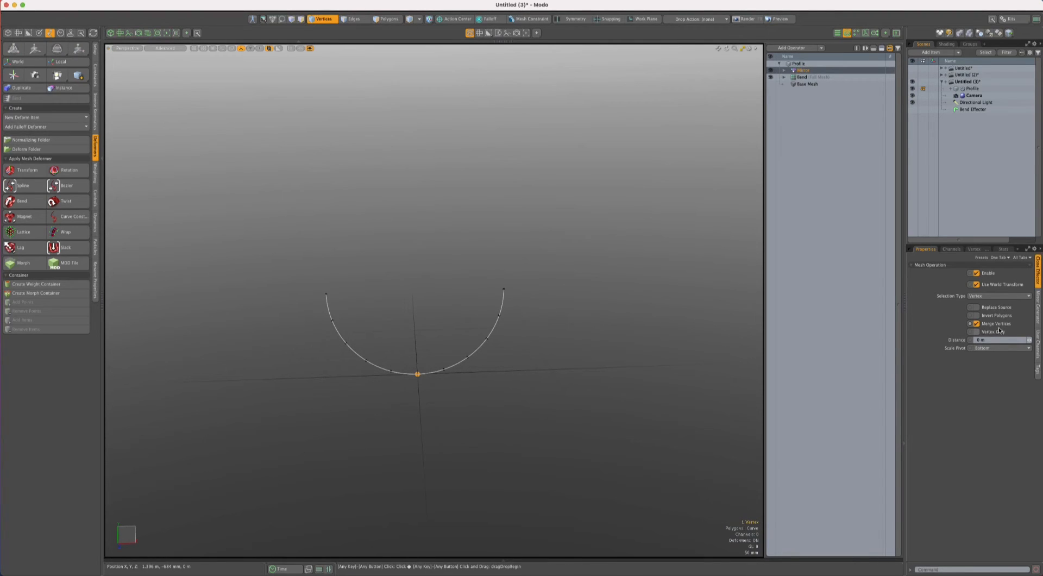
- Add a Polygon Merge mesh operation above the Mirror so both halves of the profile form one curve
key("3")
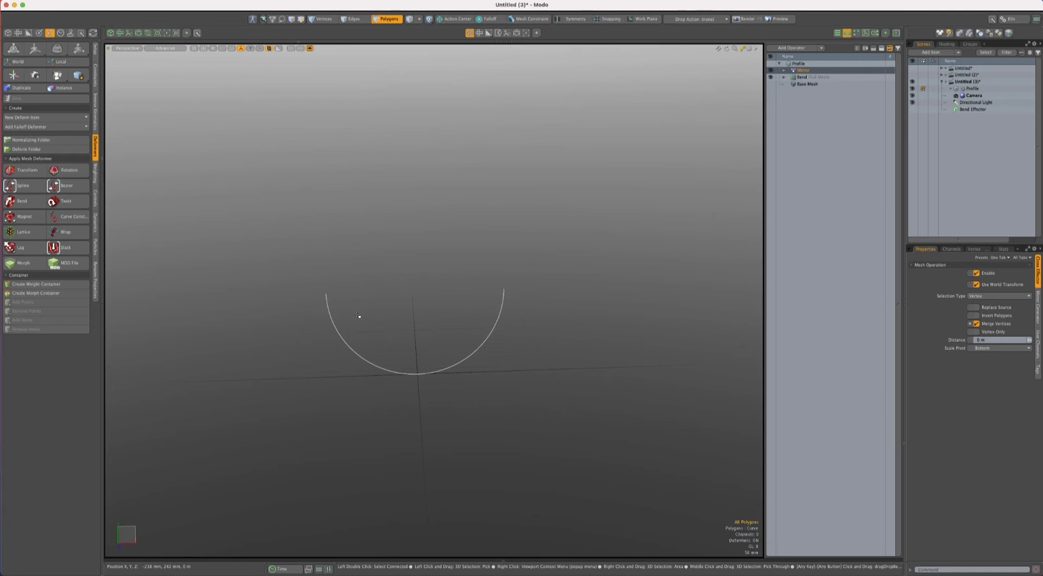
left_click_drag(357, 320, 348, 383)
left_click(468, 374, "shift")
left_click(647, 235)
left_click(791, 48)
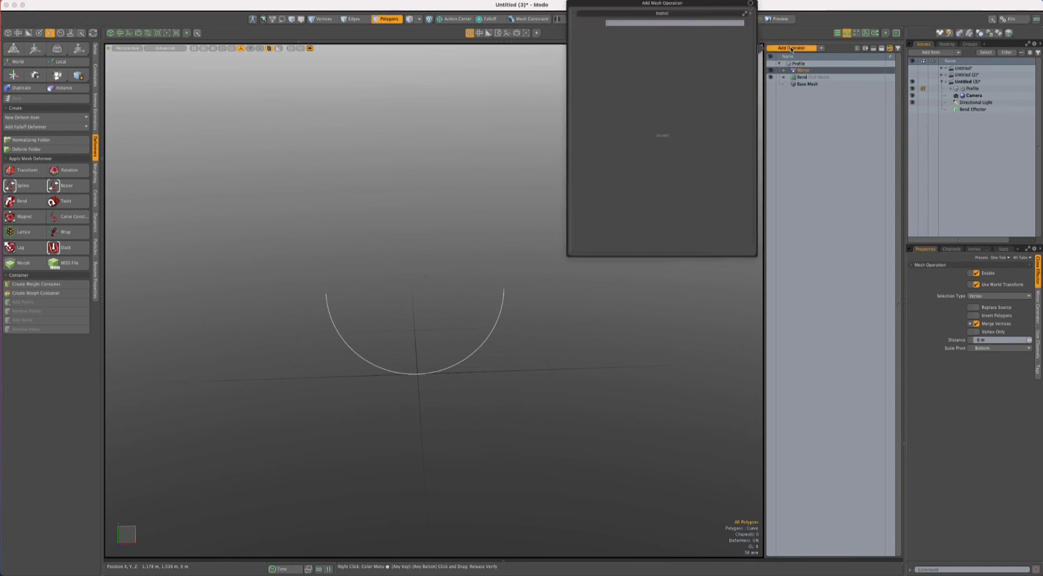
type("mer")
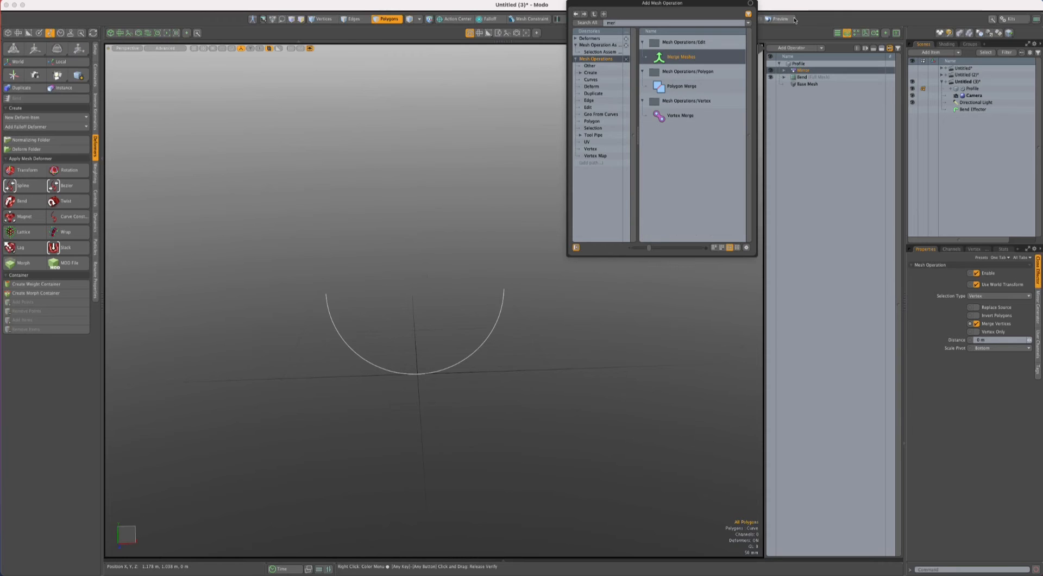
double_click(699, 86)
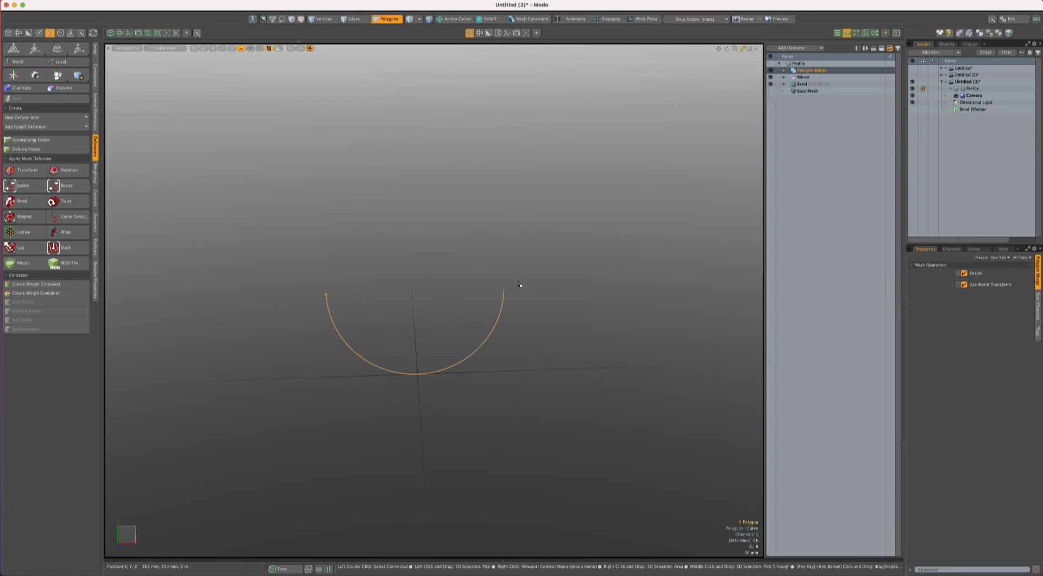
- Haul the Bend Effector's angle to about 100° and clear the profile curve's polygon selection
left_click(982, 109)
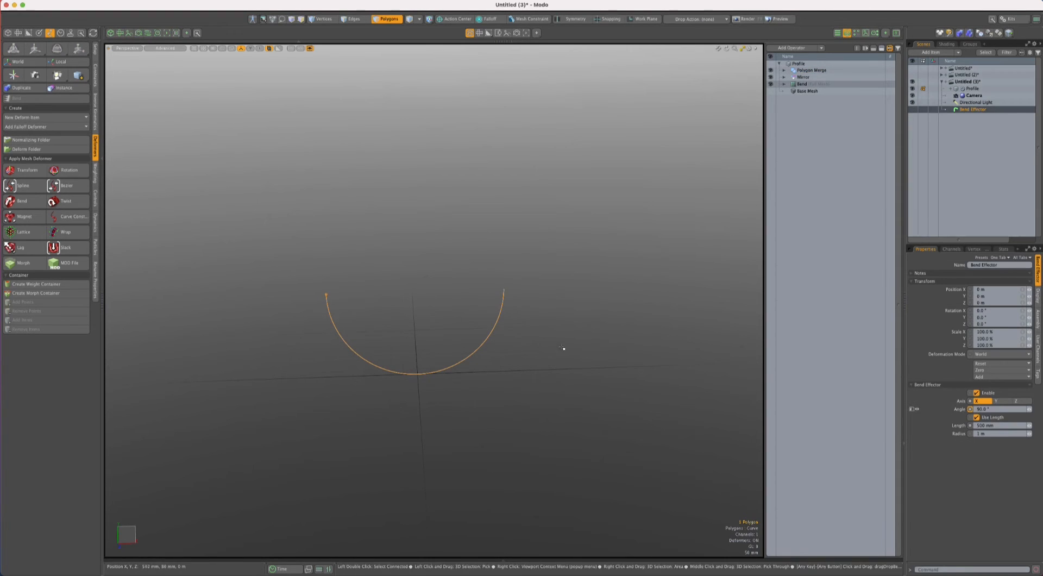
key("c")
mouse_move(562, 348)
left_mouse_down()
mouse_move(593, 348)
mouse_move(500, 348)
mouse_move(579, 348)
mouse_move(521, 348)
mouse_move(567, 348)
left_mouse_up()
key("space")
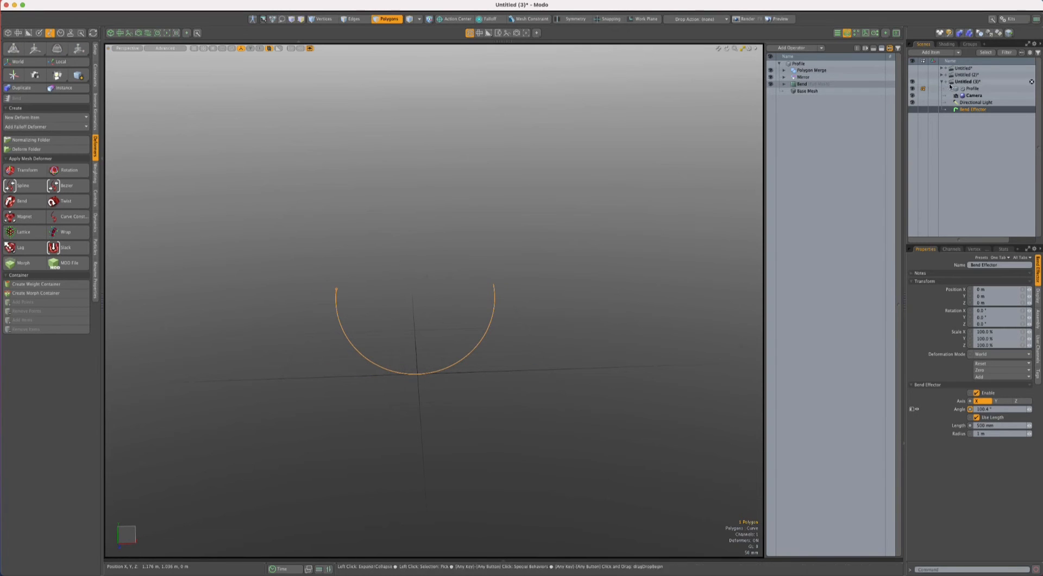
left_click(594, 287)
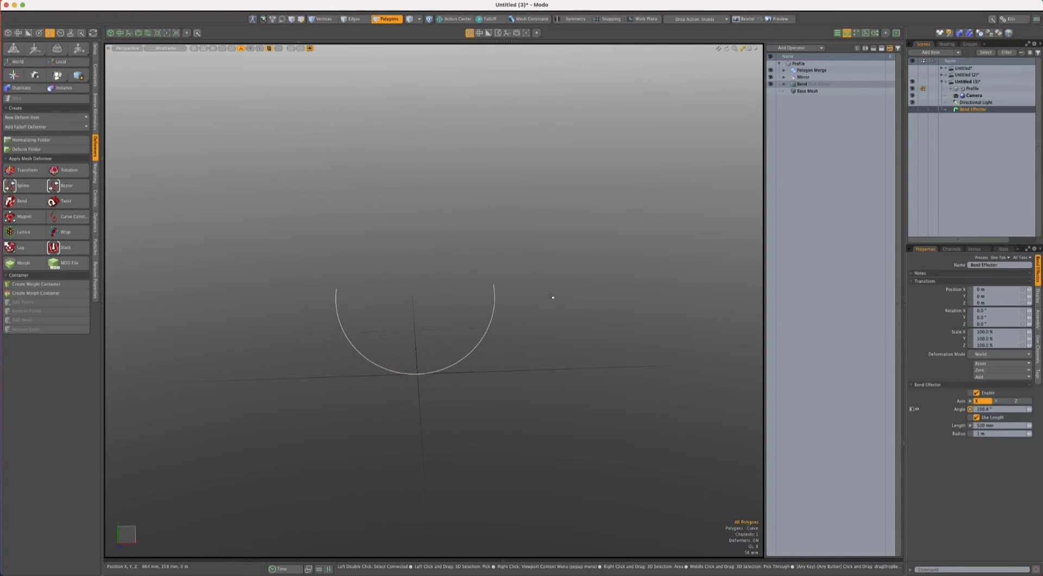
- Create a new mesh item and name it Path
scroll(580, 293, "down", 8)
left_click_drag(579, 293, 474, 311, "alt+shift")
scroll(487, 331, "down", 2)
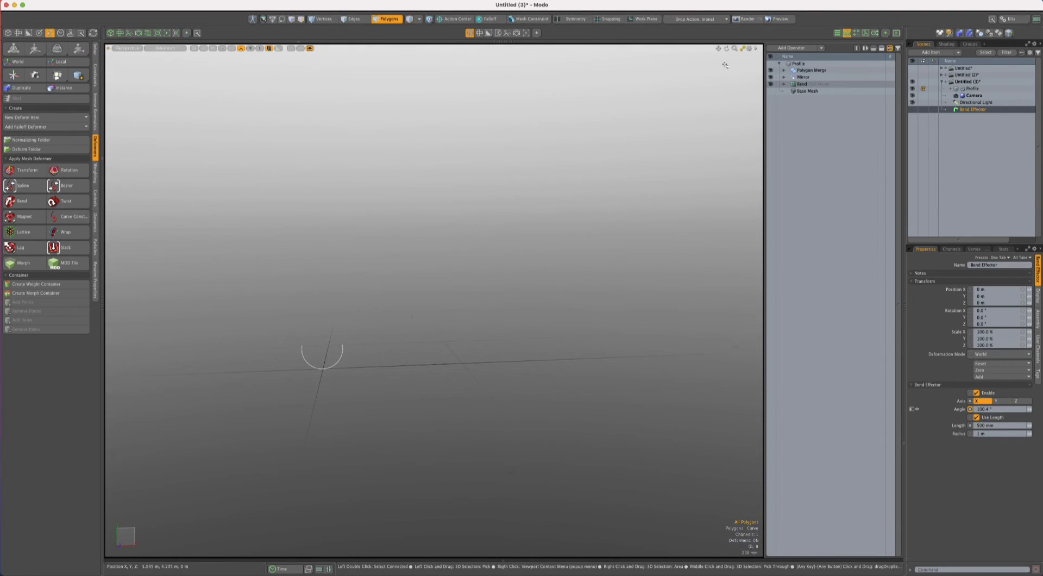
key("n")
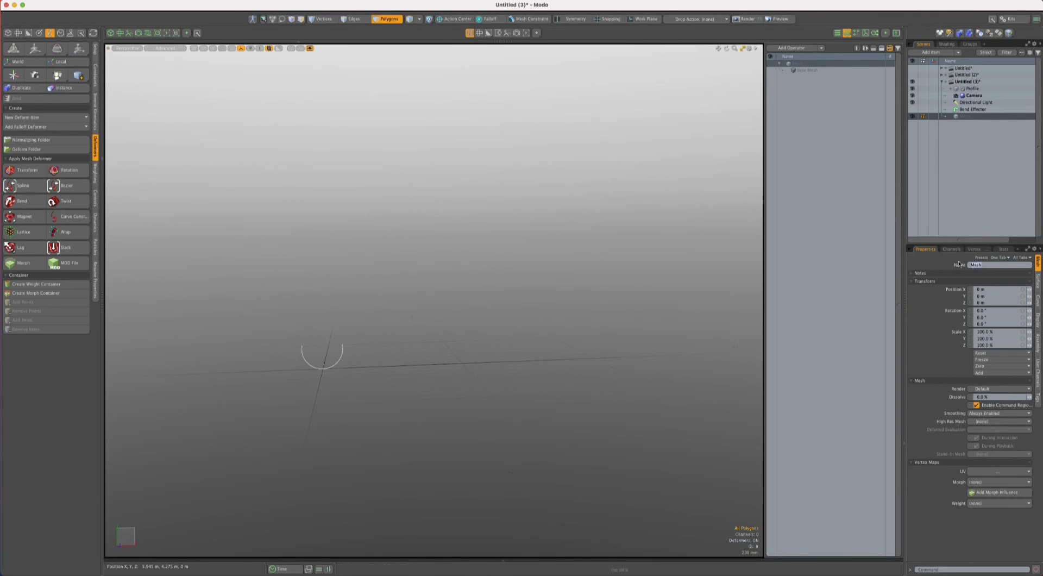
type("Path")
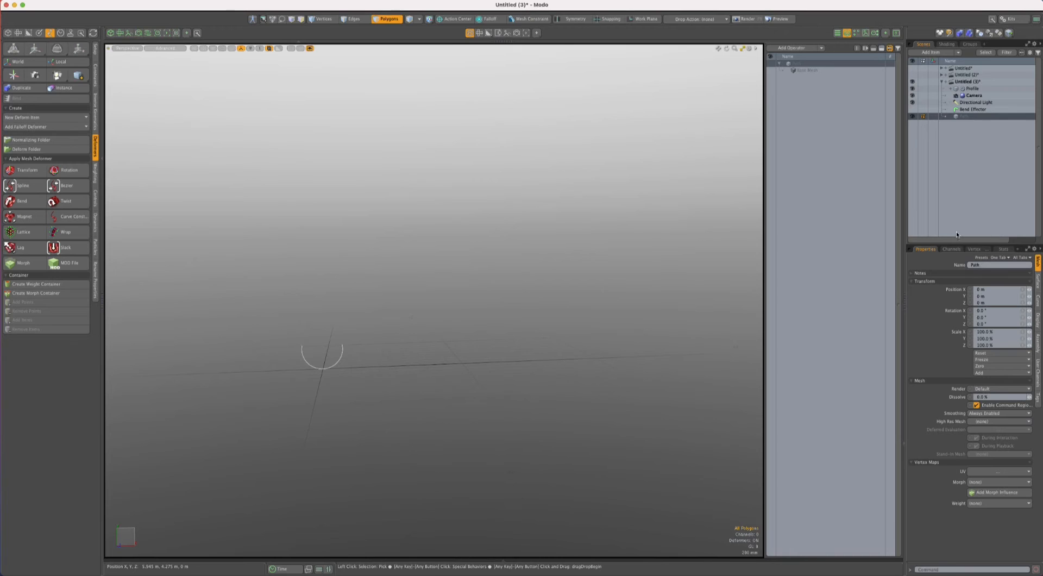
- Draw an eleven-point S-shaped curve with curled ends in the Path mesh, using the Curve tool in the Front view
left_click(9, 32)
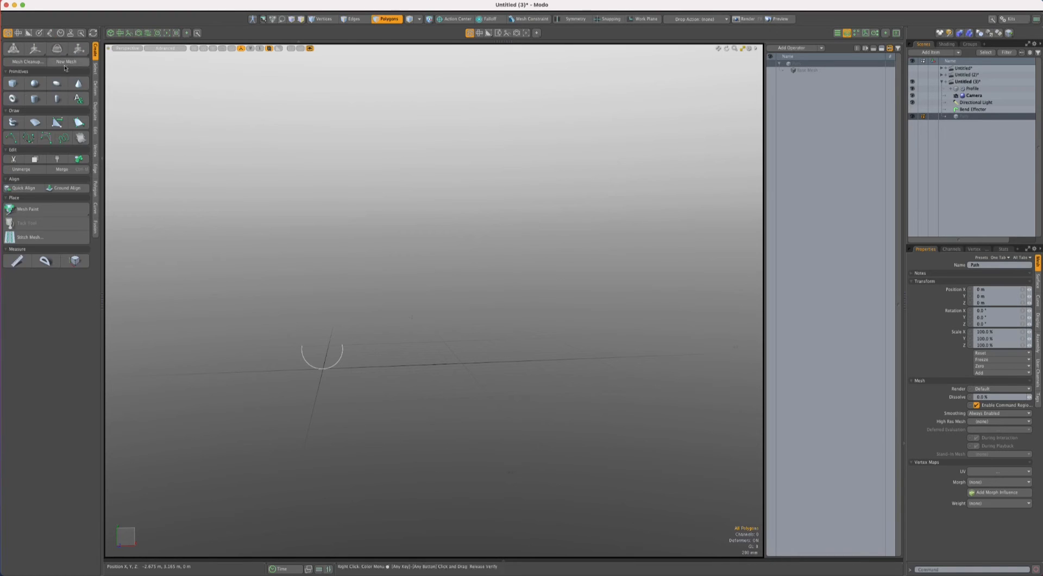
left_click(11, 137)
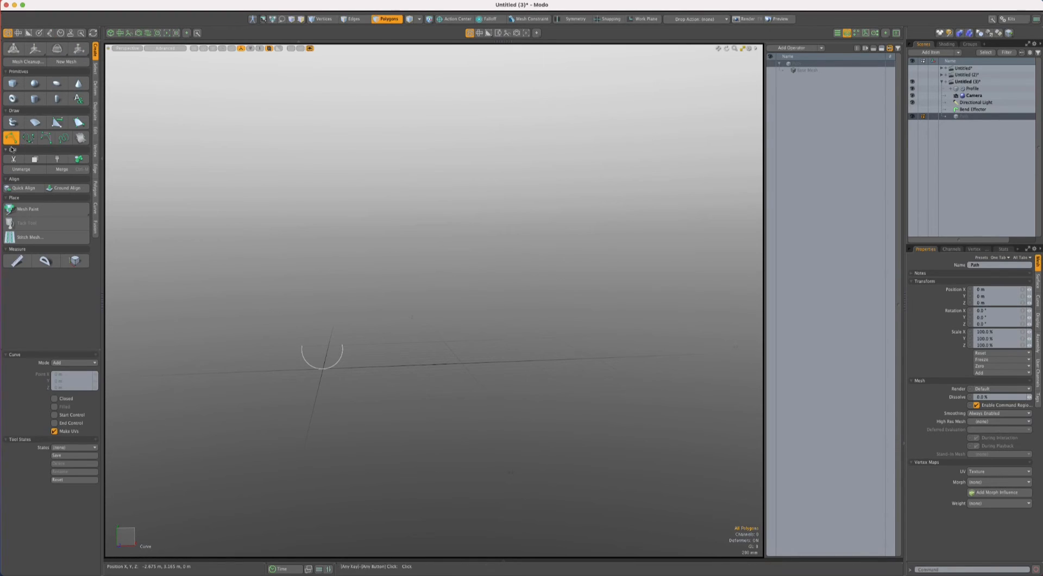
key("ctrl+space")
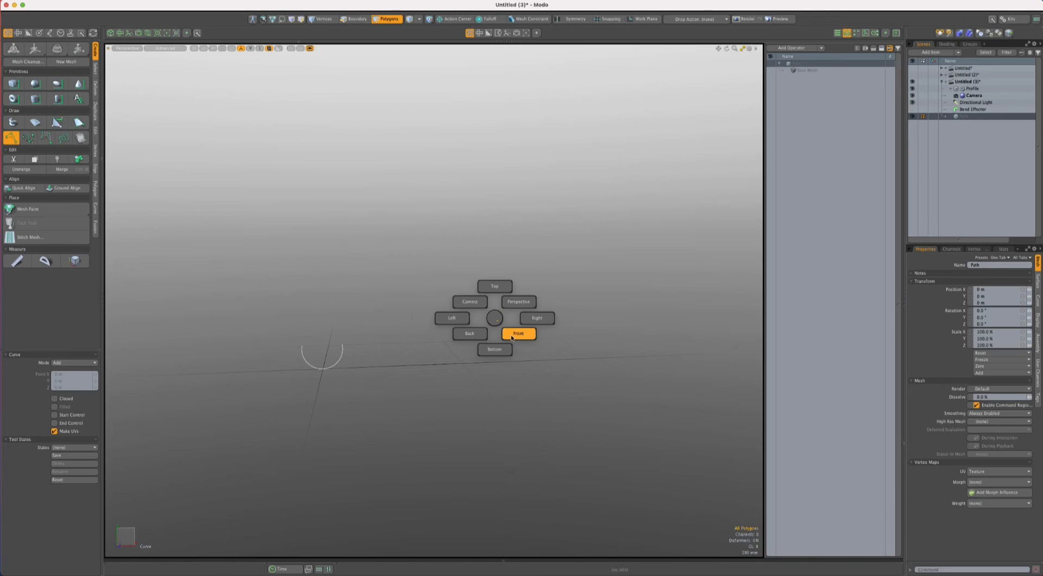
left_click(514, 343)
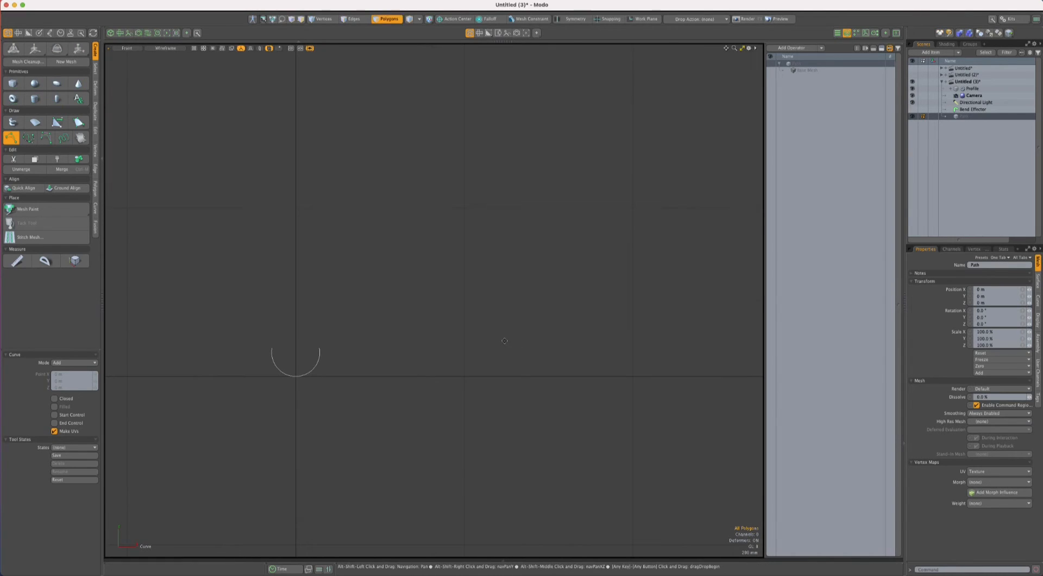
left_click(403, 320)
left_click(356, 281)
left_click(370, 228)
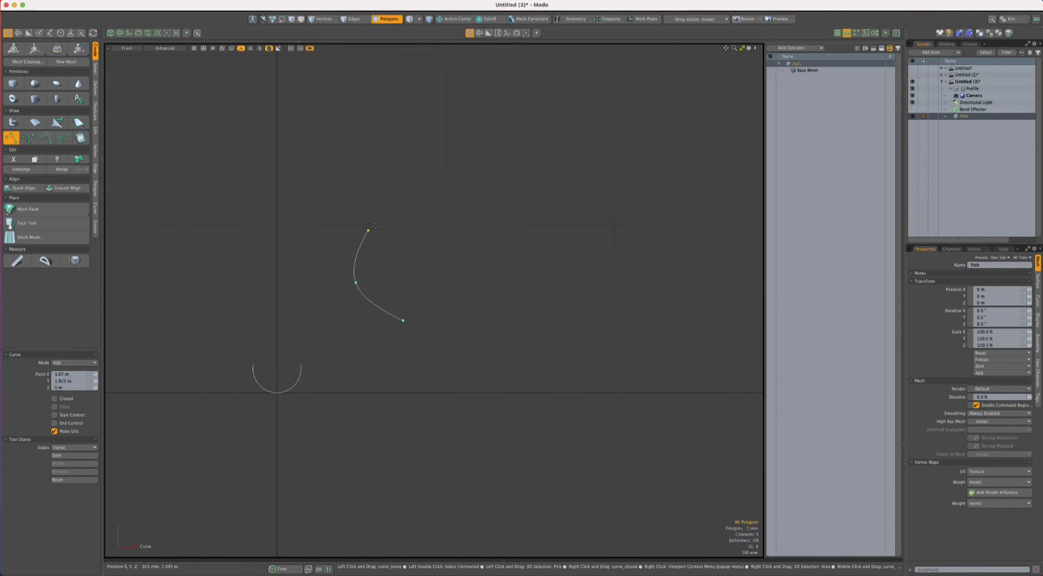
left_click(423, 216)
left_click(487, 271)
left_click(470, 348)
left_click(515, 389)
left_click(595, 382)
left_click(638, 325)
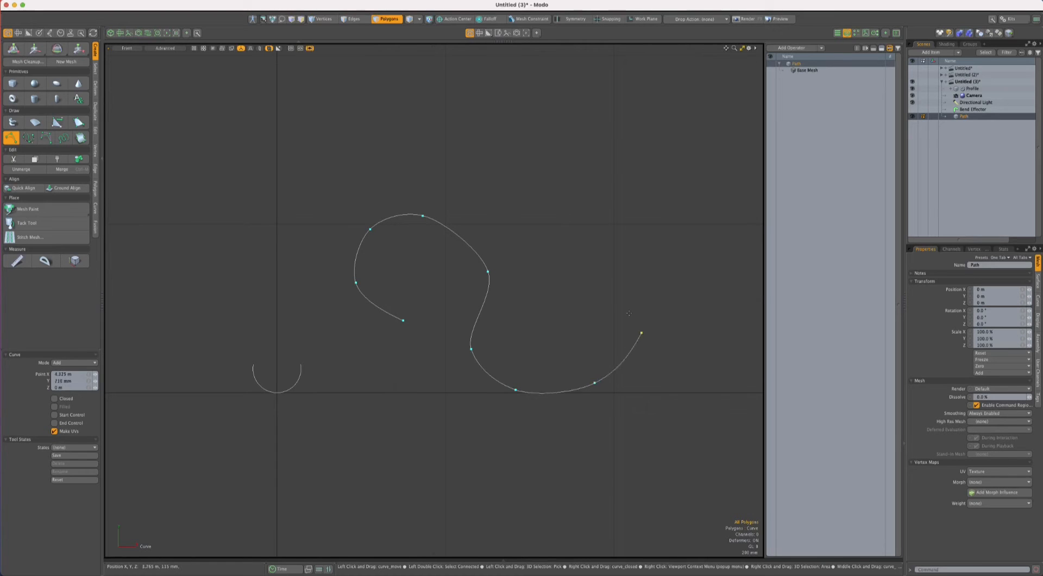
left_click(592, 277)
left_click(552, 289)
key("space")
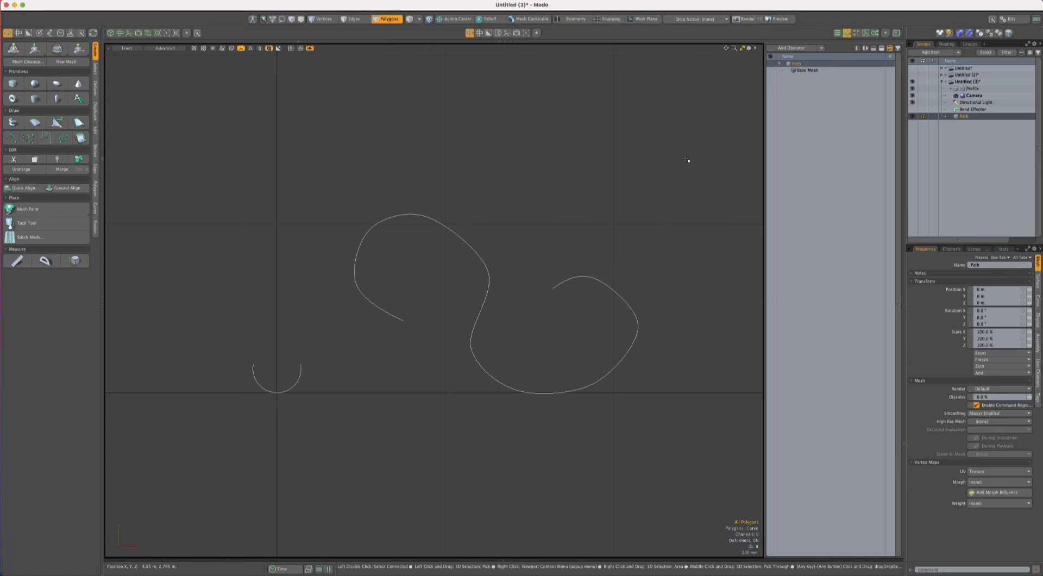
- Return to the Perspective view and constrain the Profile item to the Path curve with a Path constraint
key("ctrl+space")
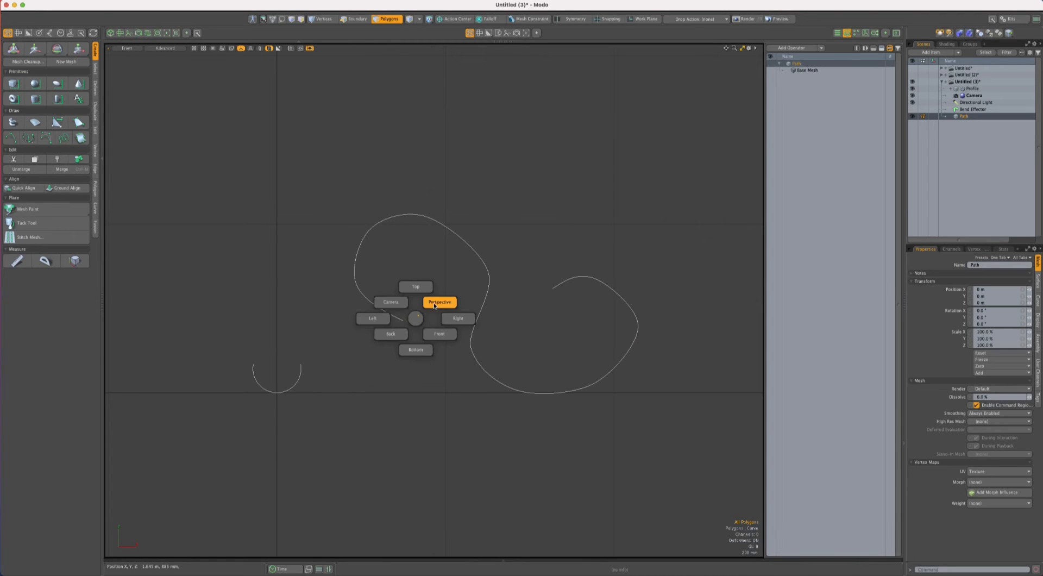
left_click(433, 305)
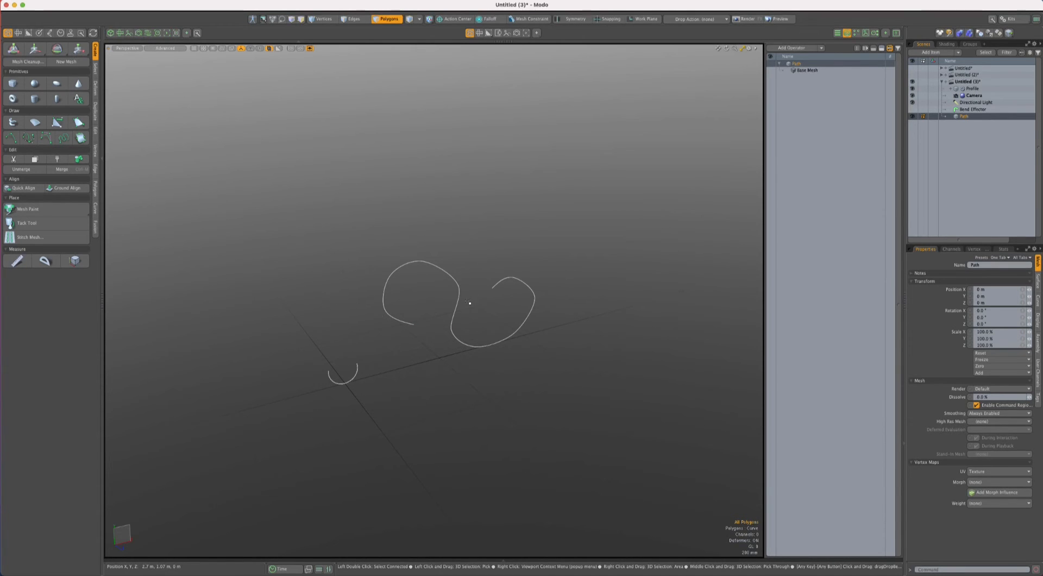
key("5")
left_click(349, 381)
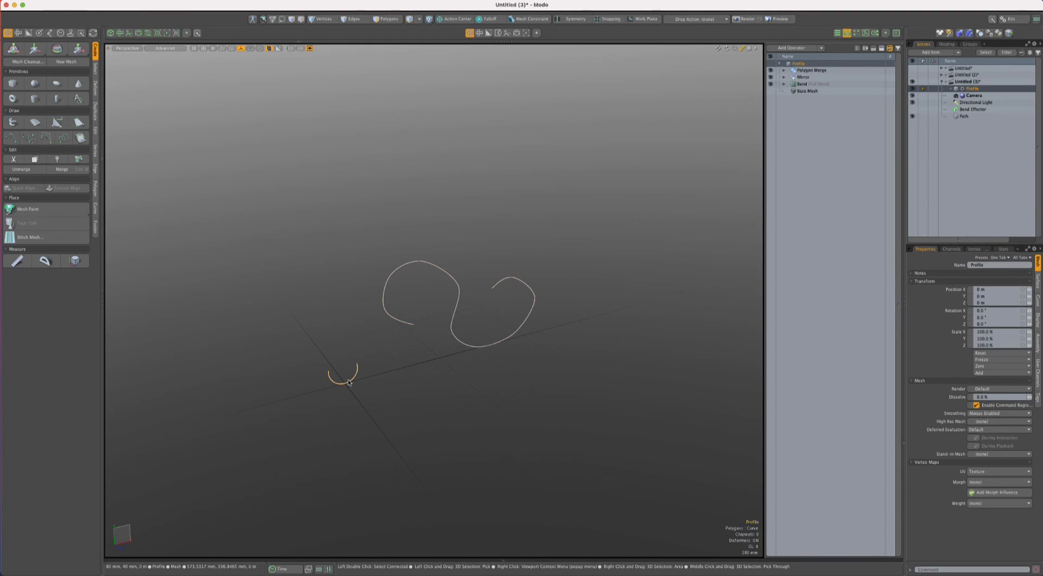
left_click(391, 322)
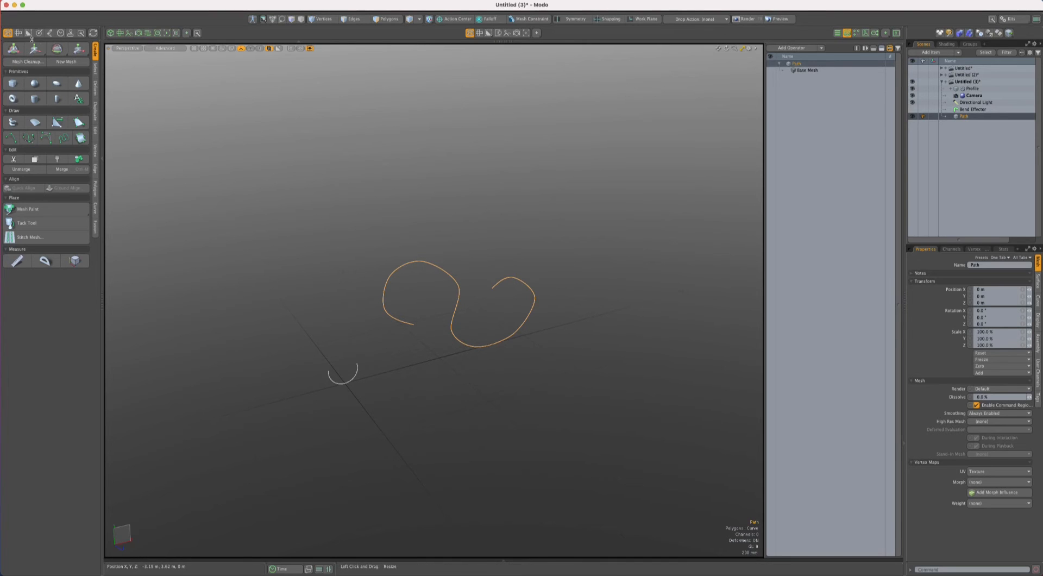
left_click(49, 33)
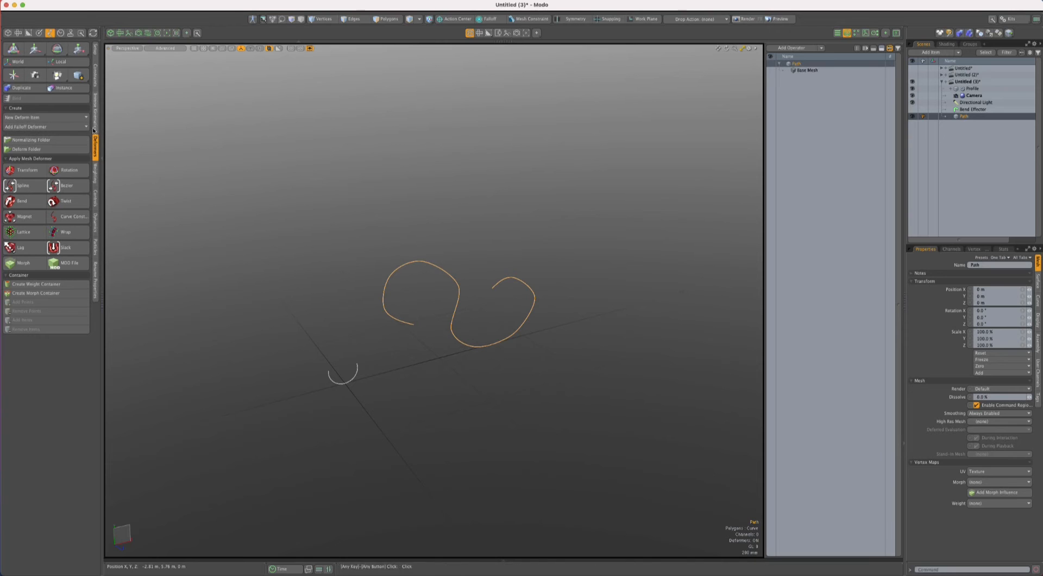
left_click(96, 74)
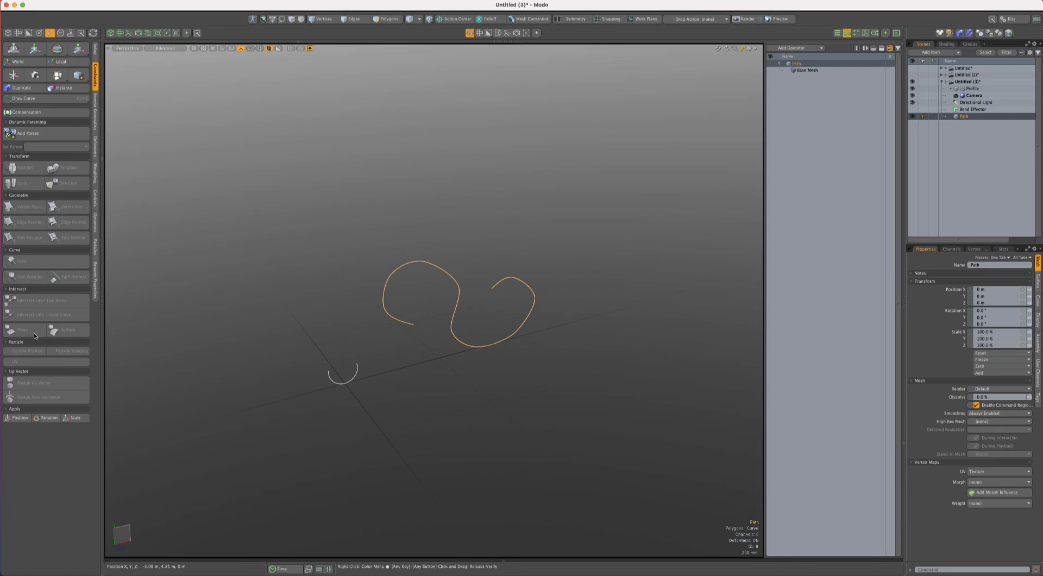
left_click(311, 227)
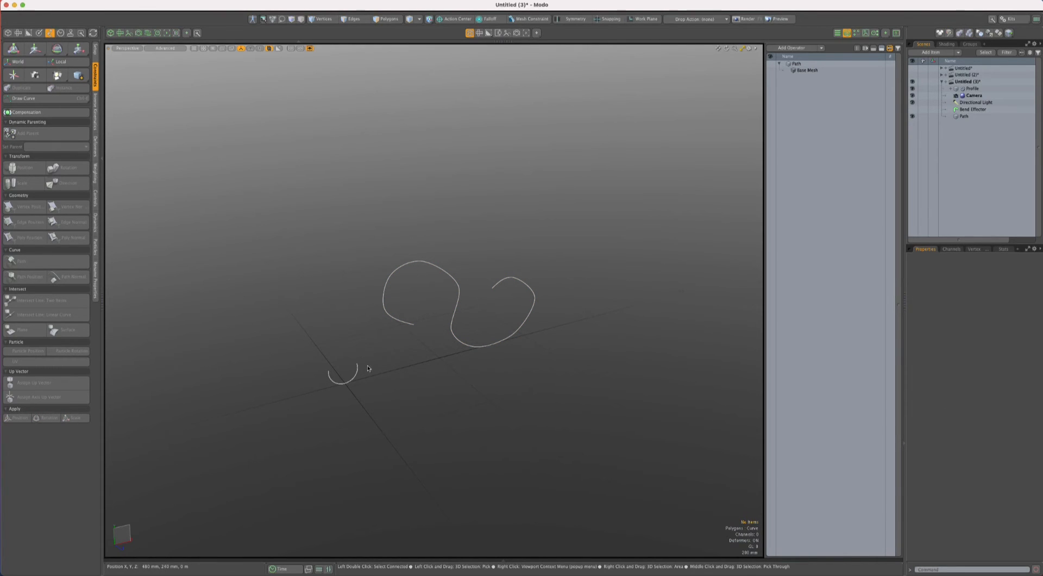
left_click(384, 378)
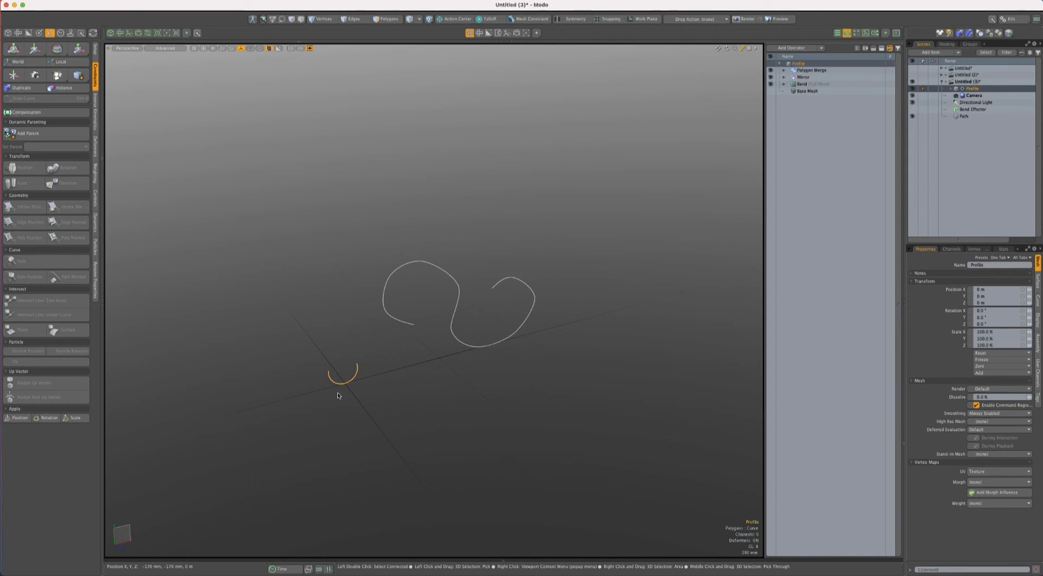
left_click(405, 324, "shift")
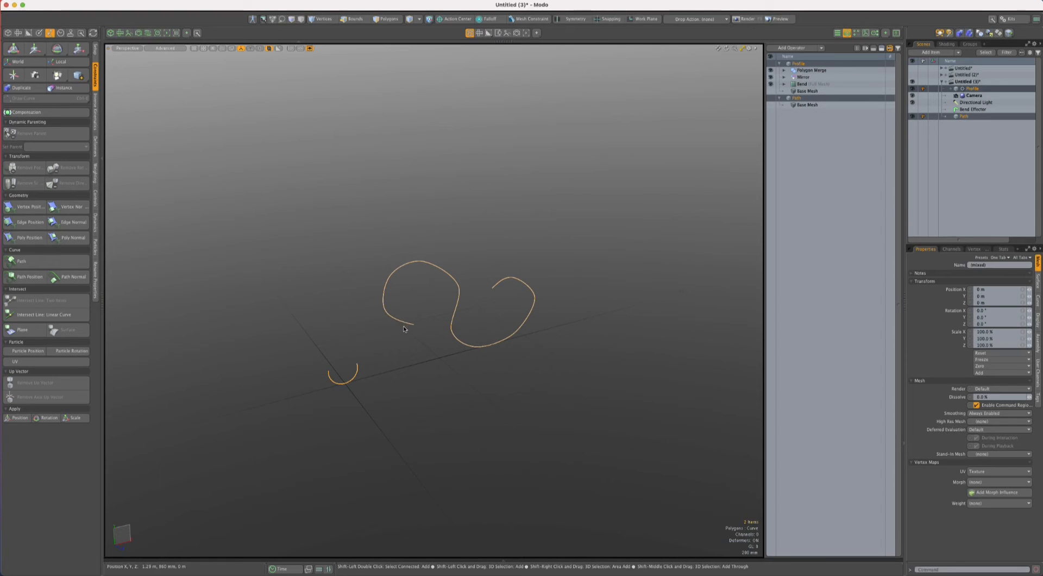
left_click(67, 261)
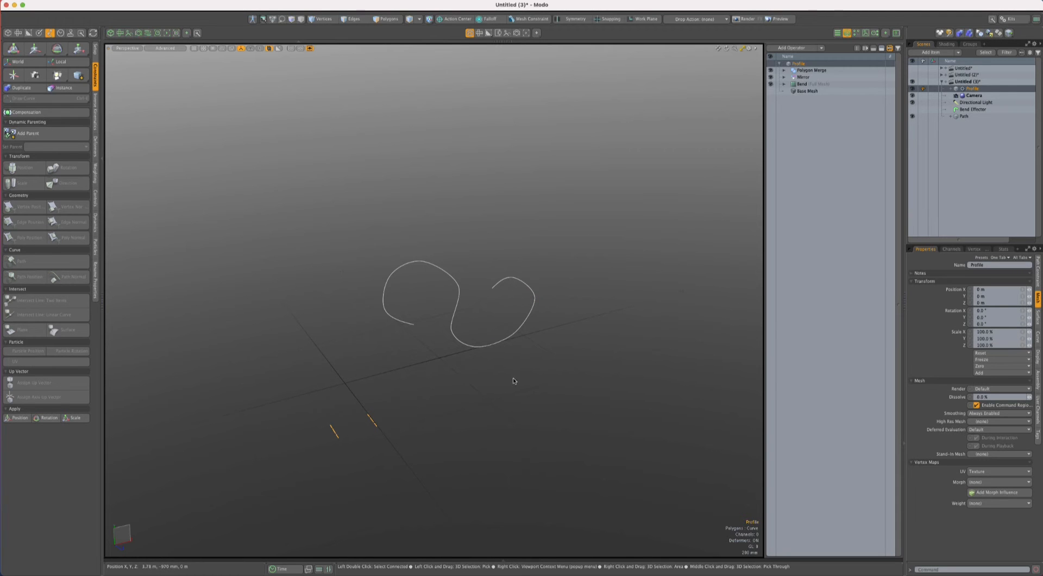
- Examine the Profile item's Path constraint and its Polygon Merge, Mirror and Bend operators
left_click_drag(500, 400, 500, 423, "alt")
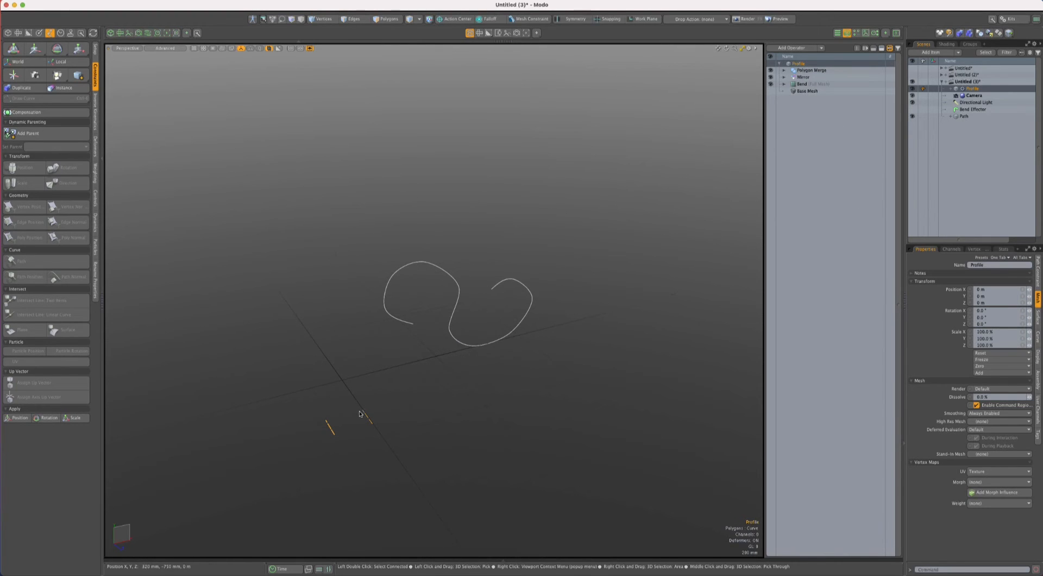
left_click_drag(359, 421, 430, 410, "alt")
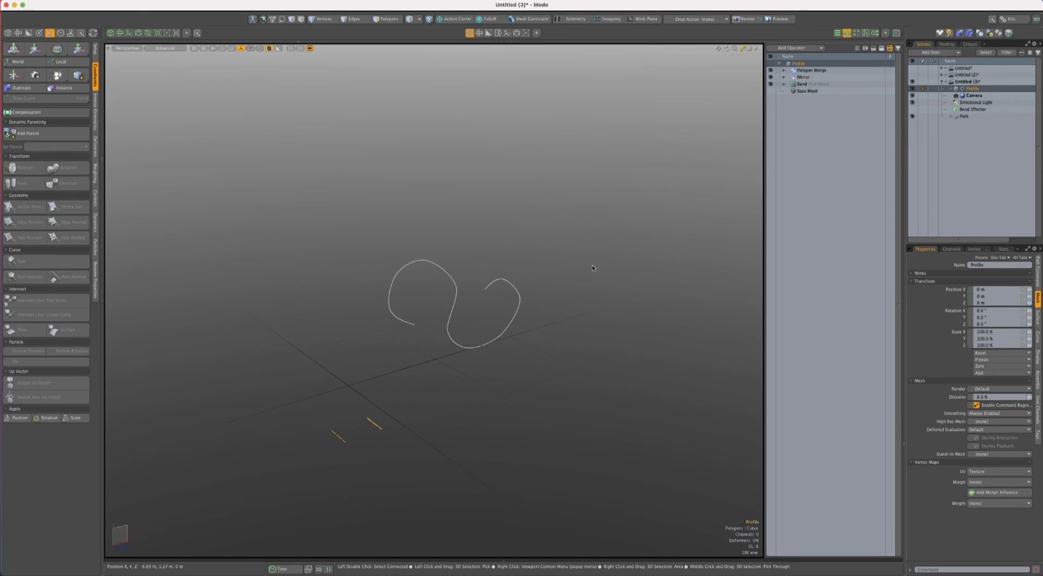
left_click(951, 89)
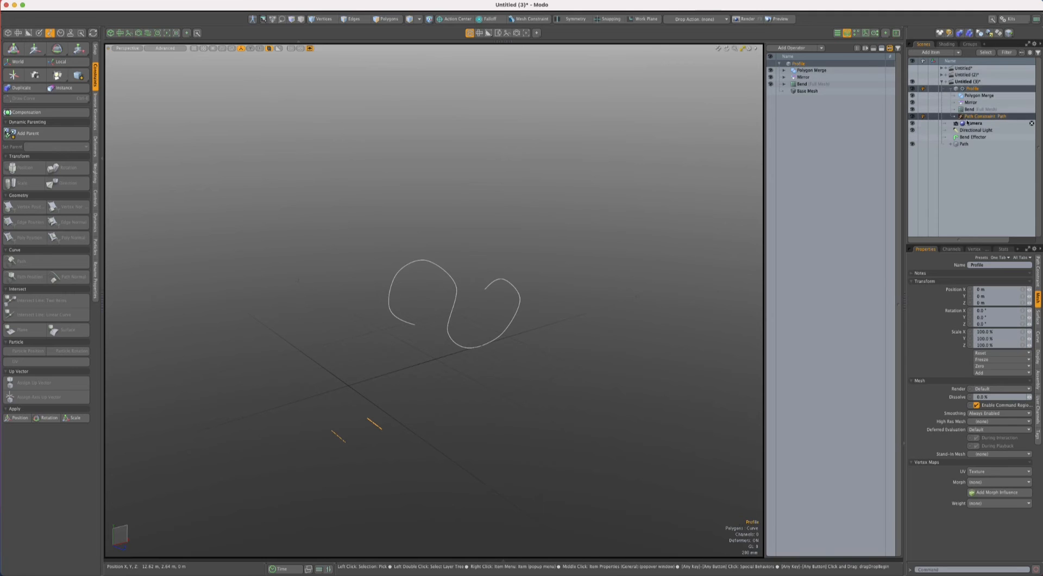
left_click(984, 115)
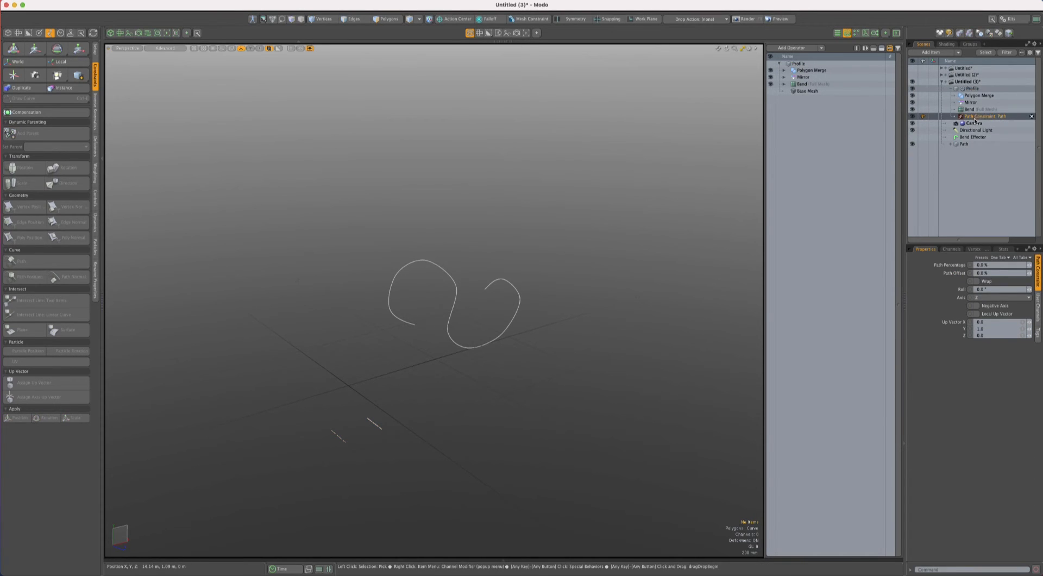
left_click(797, 78)
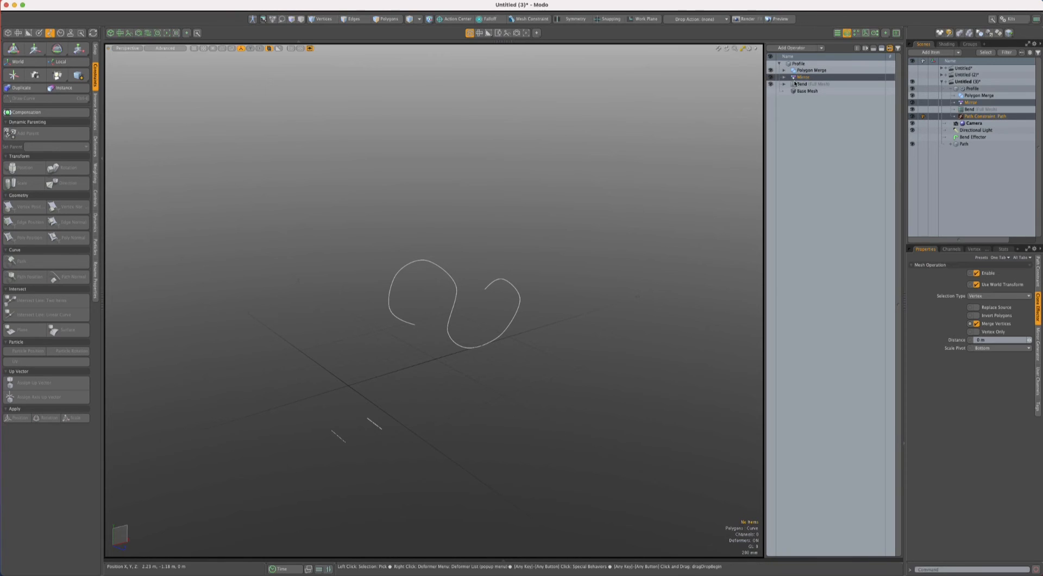
left_click(803, 85)
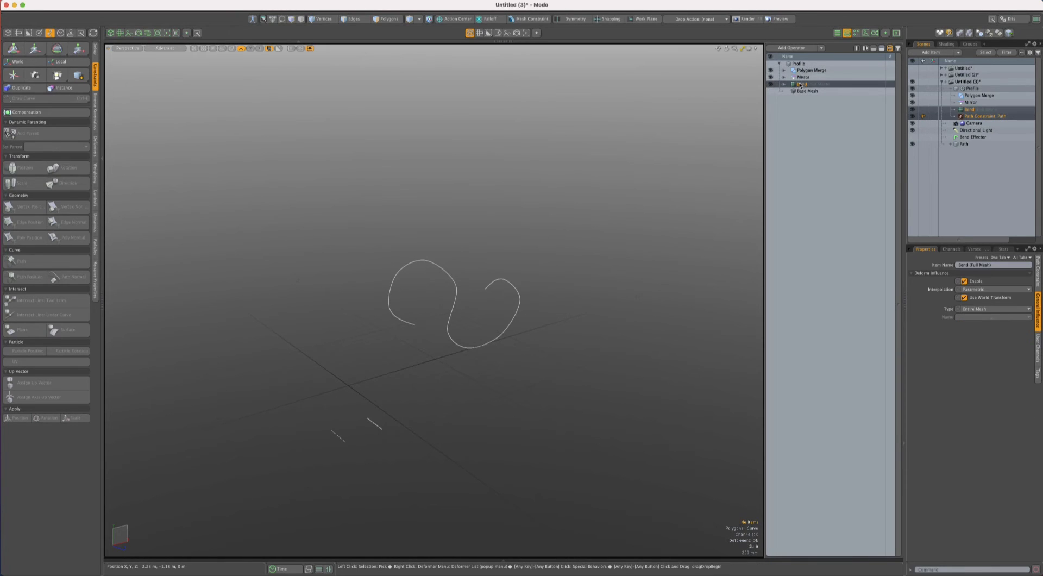
mouse_move(799, 85)
left_mouse_down()
mouse_move(803, 69)
mouse_move(797, 86)
left_mouse_up()
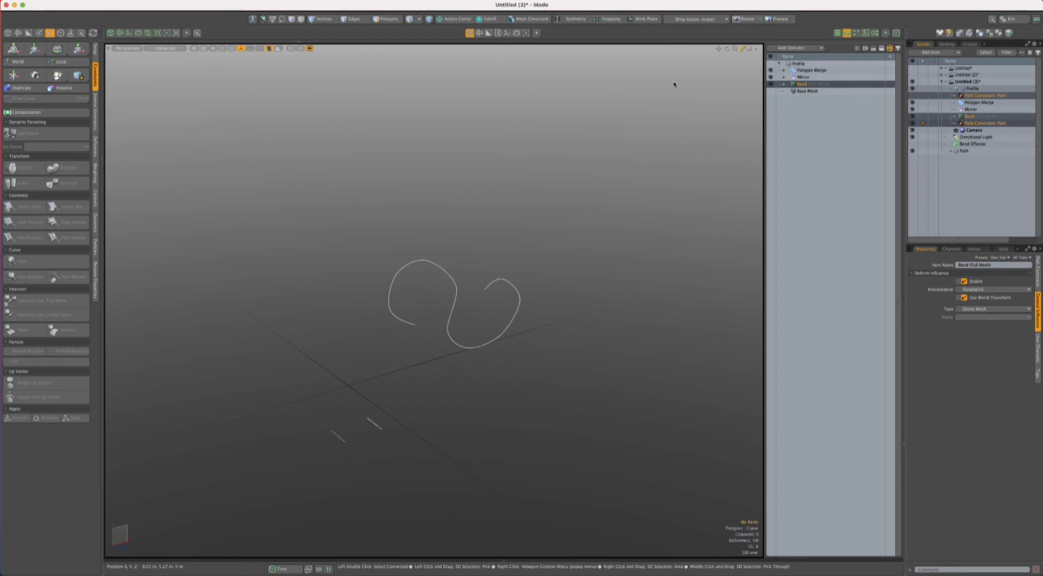
left_click(802, 71)
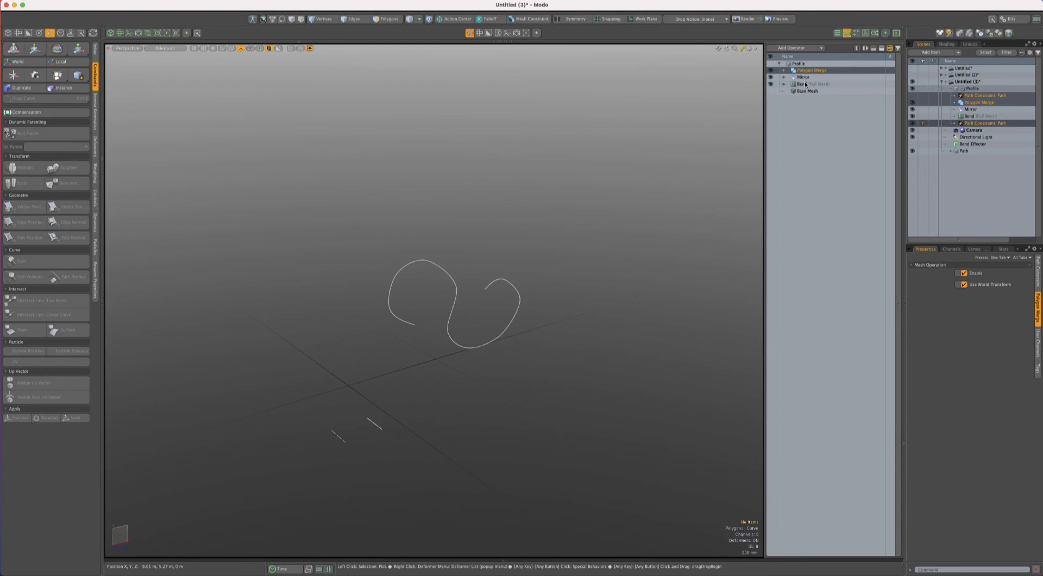
left_click(896, 67)
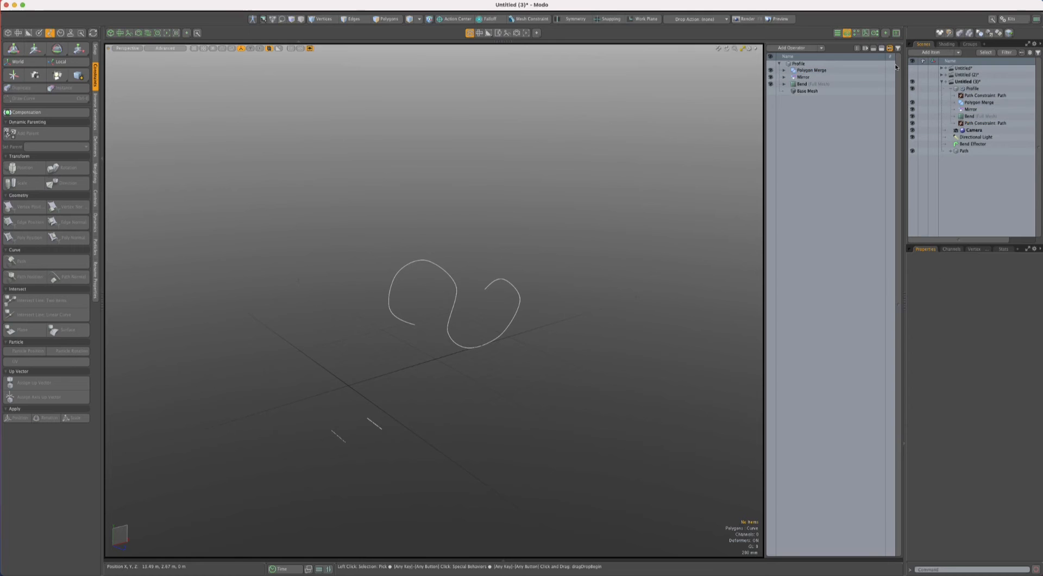
- Add a Deformer List view alongside the scene item list, go back to the items and collapse the Profile hierarchy
left_click(985, 45)
mouse_move(982, 90)
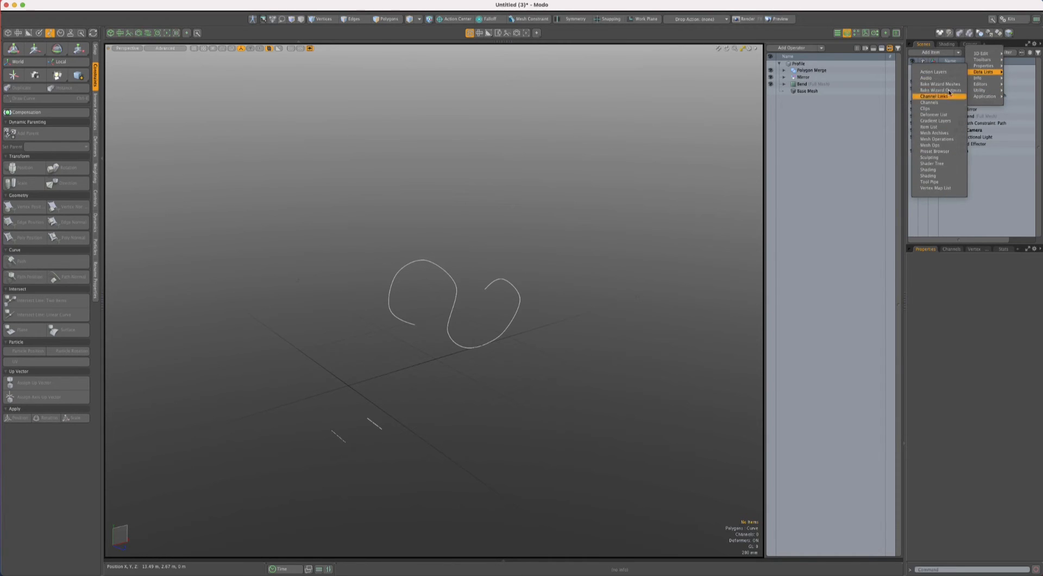
left_click(940, 114)
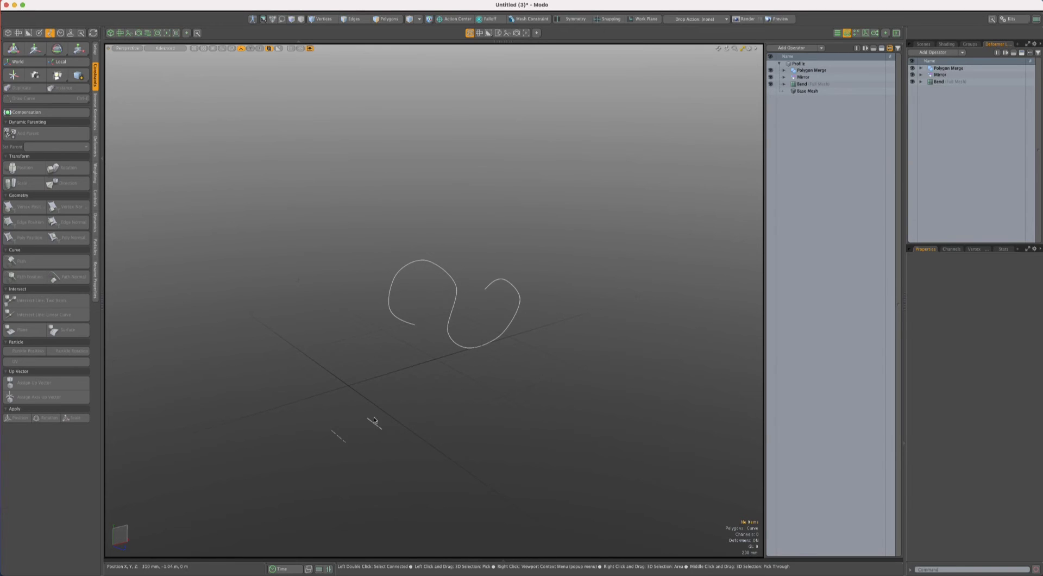
left_click(922, 45)
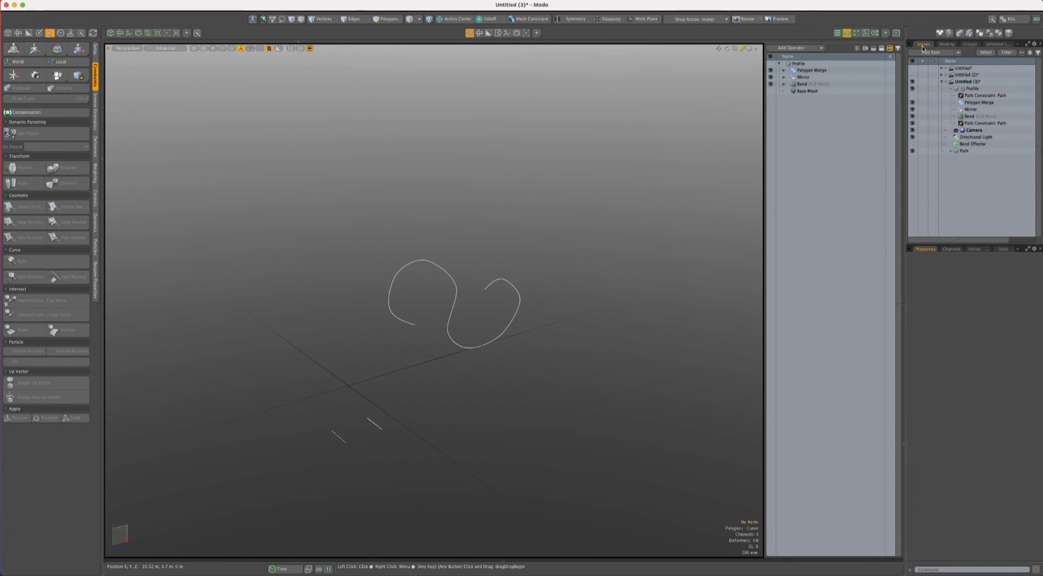
left_click(950, 89)
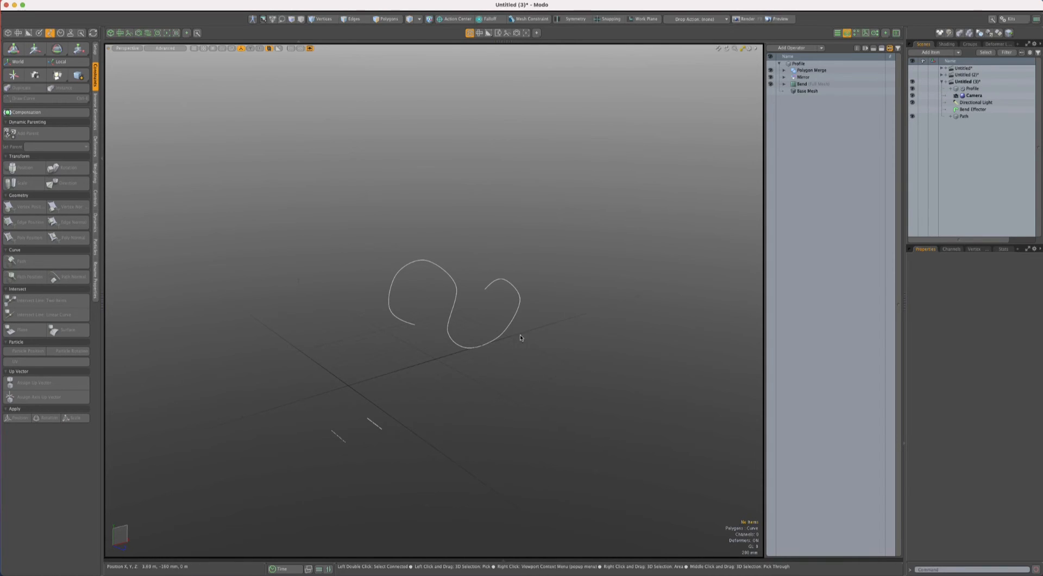
- Create a new mesh item and name it Profile_mrg
left_click_drag(518, 339, 461, 372, "alt")
key("n")
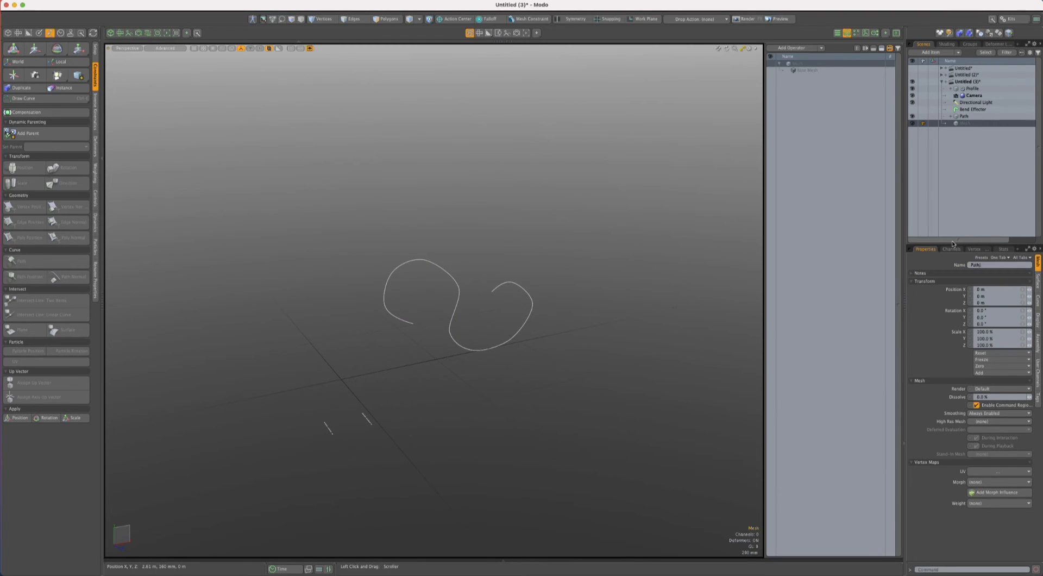
type("Profile_mrg")
key("Return")
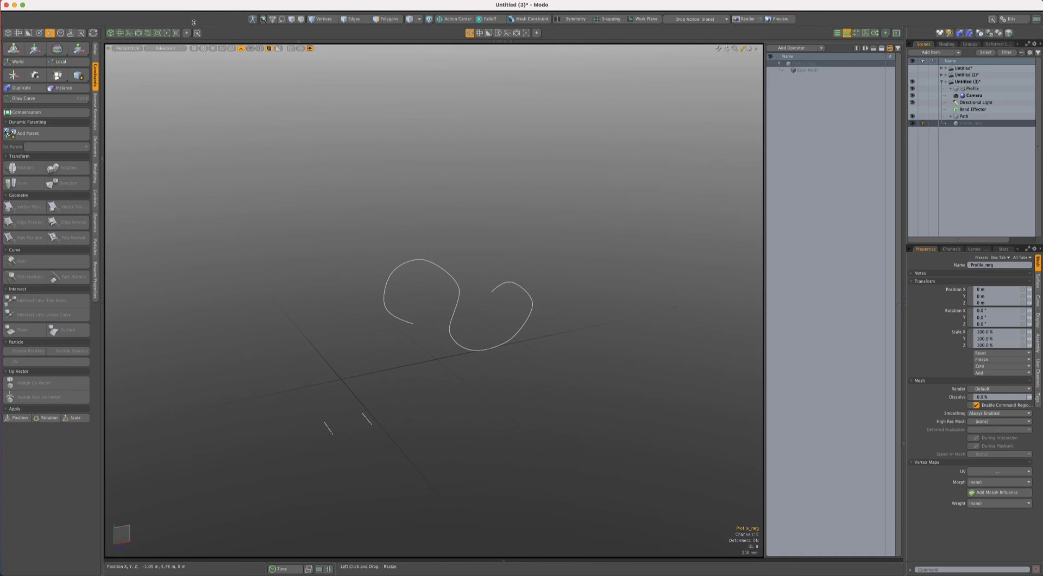
- Show the schematic beside the 3D view, add the Profile item to its workspace and widen the schematic area
left_click(148, 33)
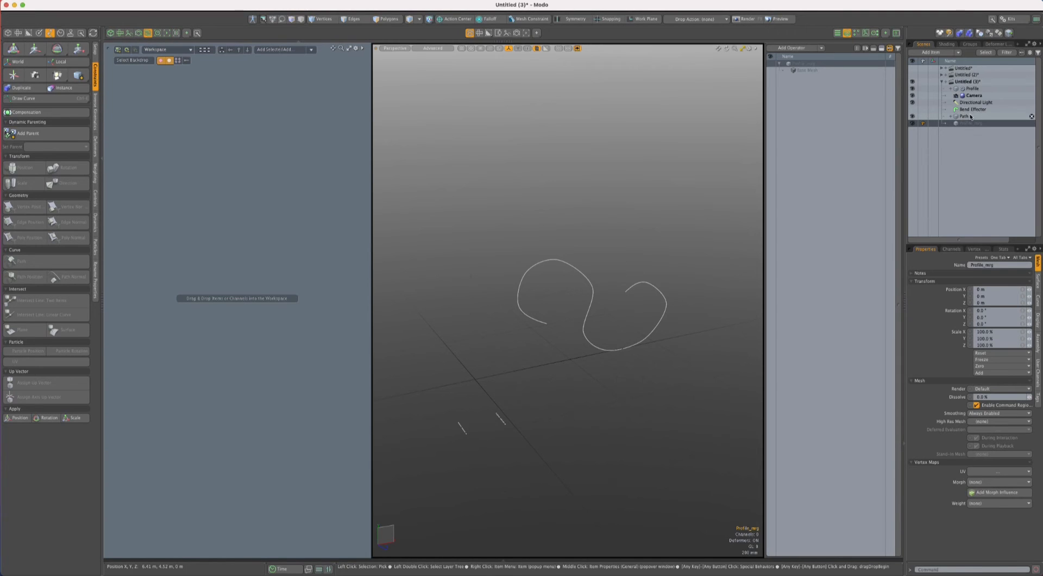
left_click(972, 88)
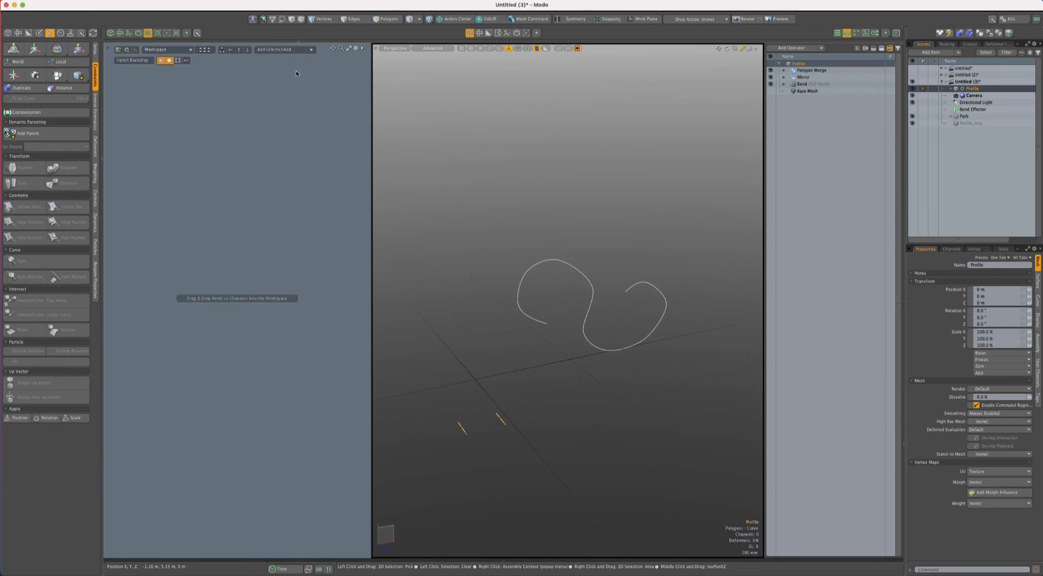
left_click(265, 49)
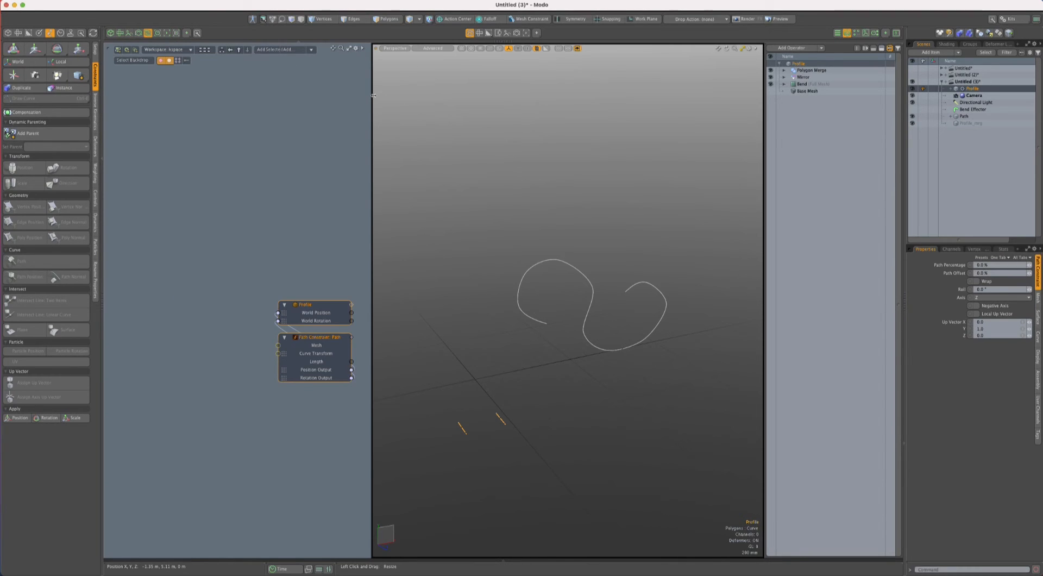
left_click_drag(374, 95, 401, 118)
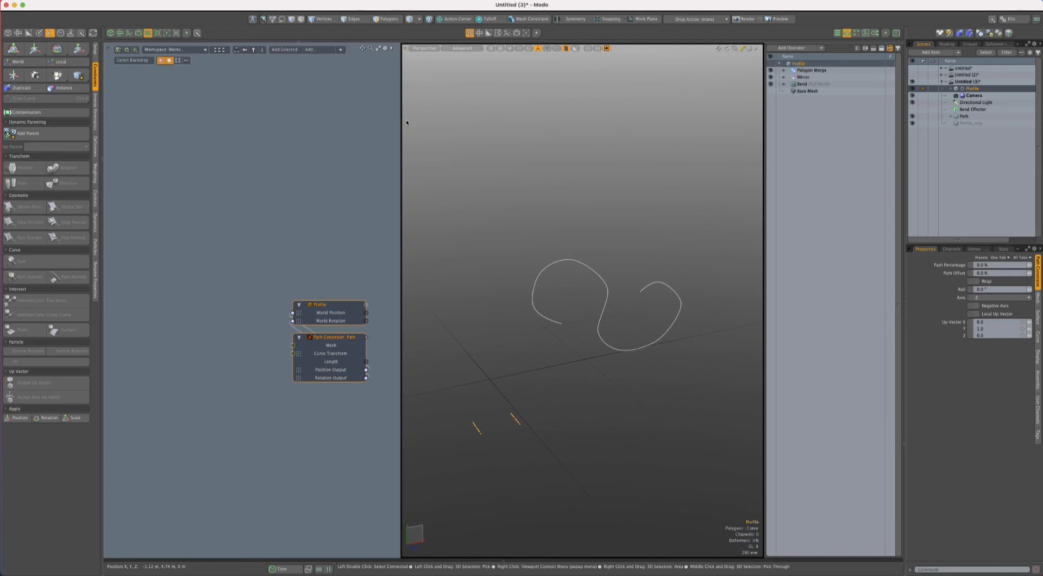
left_click(407, 121)
- Arrange the schematic so the Path Constraint node sits to the left of the Profile node with straight connections
left_click_drag(316, 346, 210, 278)
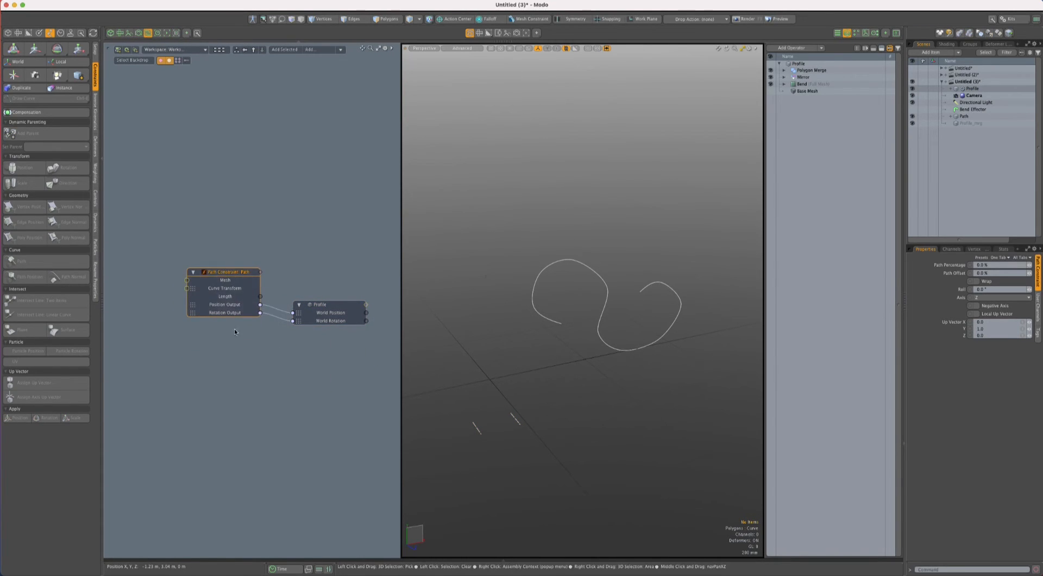
left_click_drag(342, 305, 343, 297)
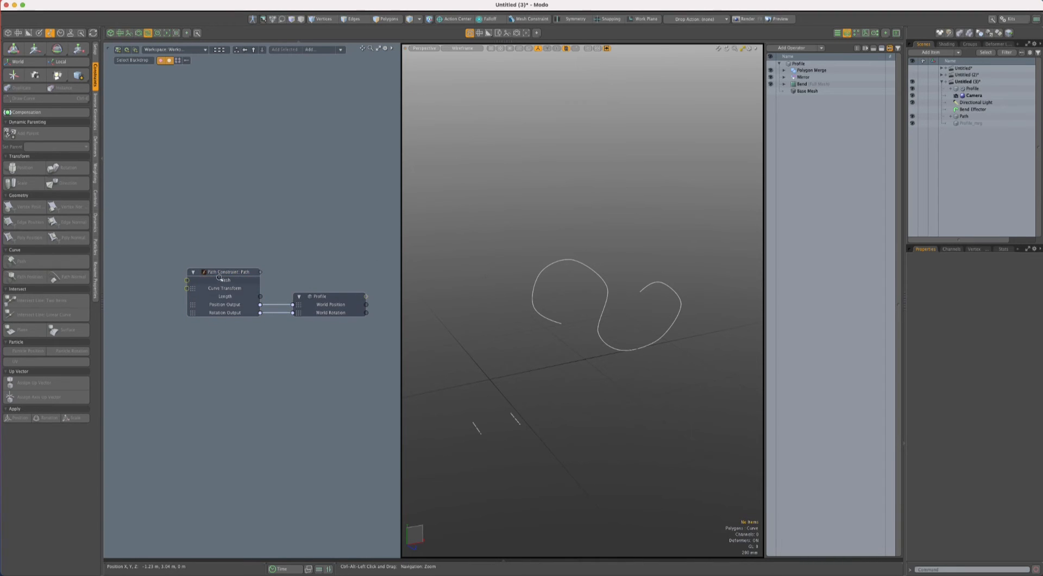
left_click_drag(219, 279, 139, 249, "ctrl+alt")
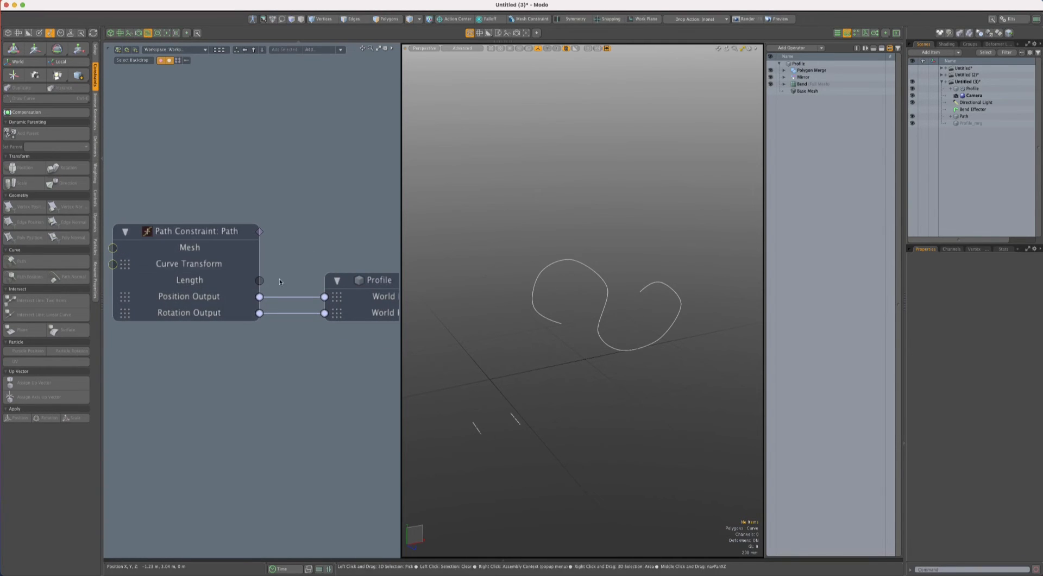
mouse_move(279, 281)
left_mouse_down("alt+shift")
mouse_move(191, 277)
mouse_move(171, 256)
left_mouse_up("alt+shift")
left_click_drag(330, 240, 294, 246, "alt+shift")
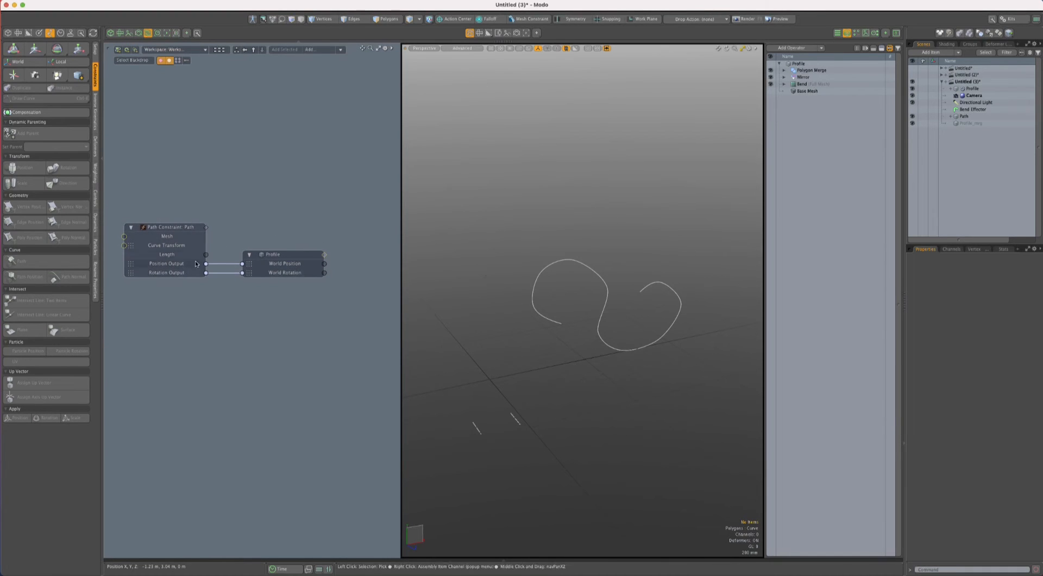
left_click_drag(195, 261, 229, 277, "alt+shift")
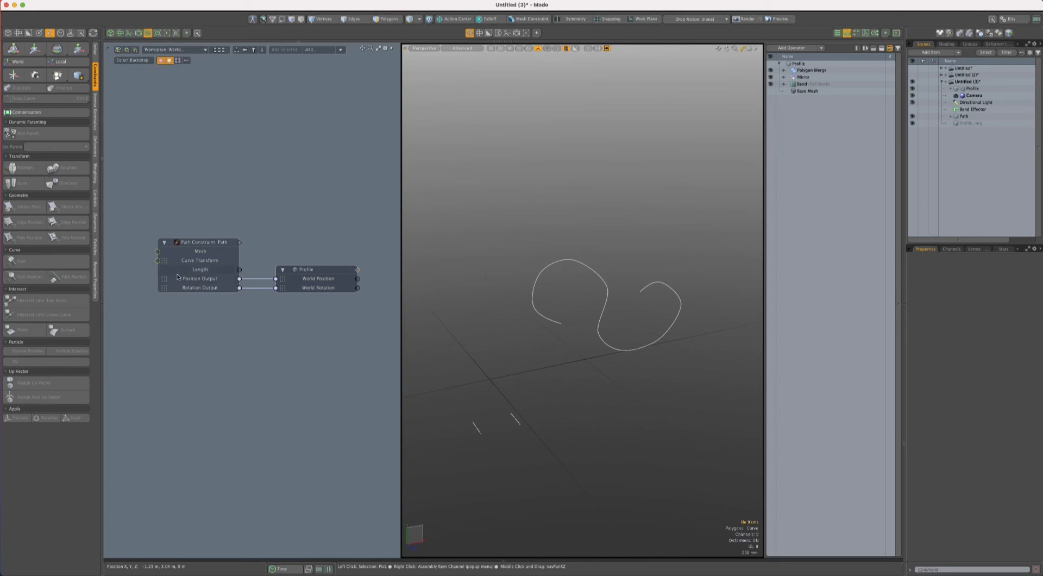
- Reveal the Path item linked to the Path Constraint's Mesh input and place its node to the left of the constraint
double_click(158, 251)
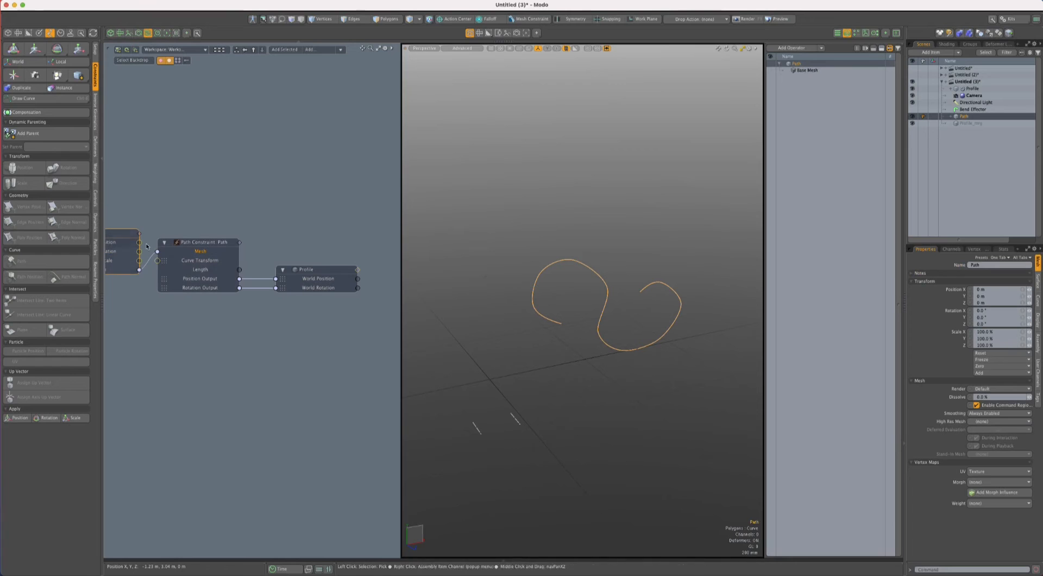
scroll(234, 205, "down", 3)
middle_click_drag(235, 205, 295, 208)
left_click_drag(190, 229, 156, 218)
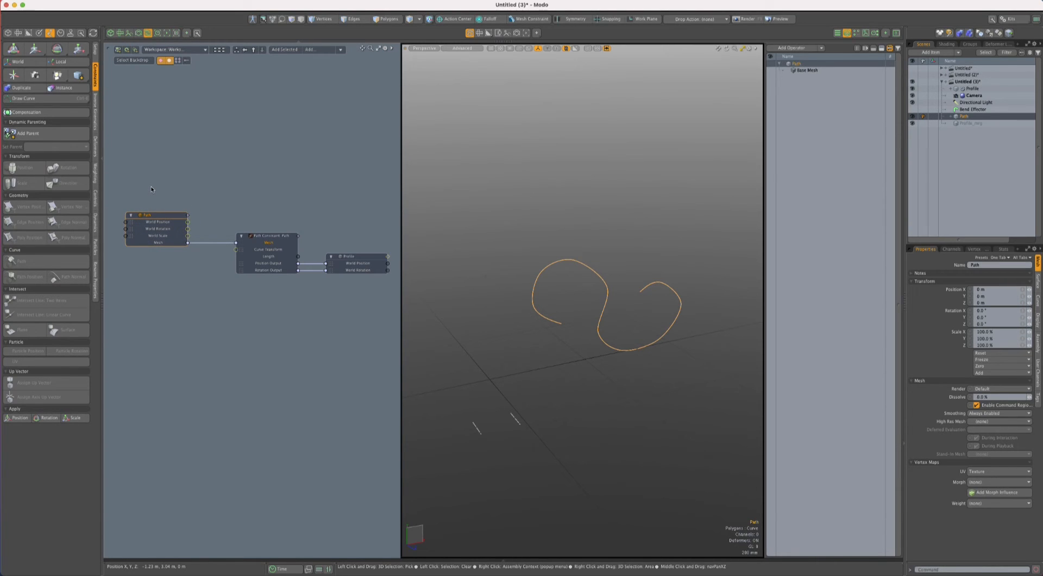
left_click(160, 191)
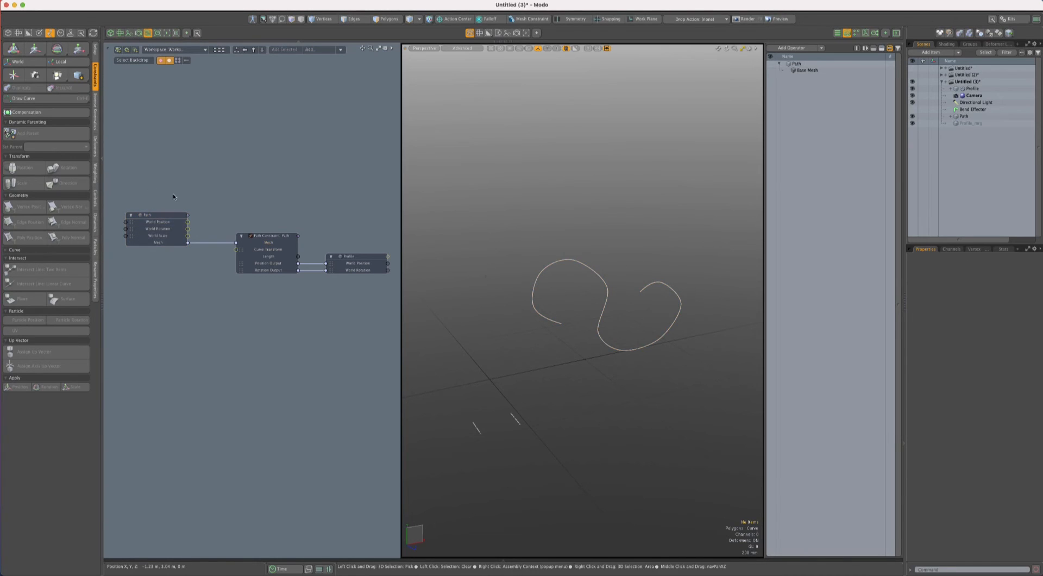
- Reveal the matrix node linked to the Path Constraint's Curve Transform input and remove it from the workspace again
left_click(161, 214)
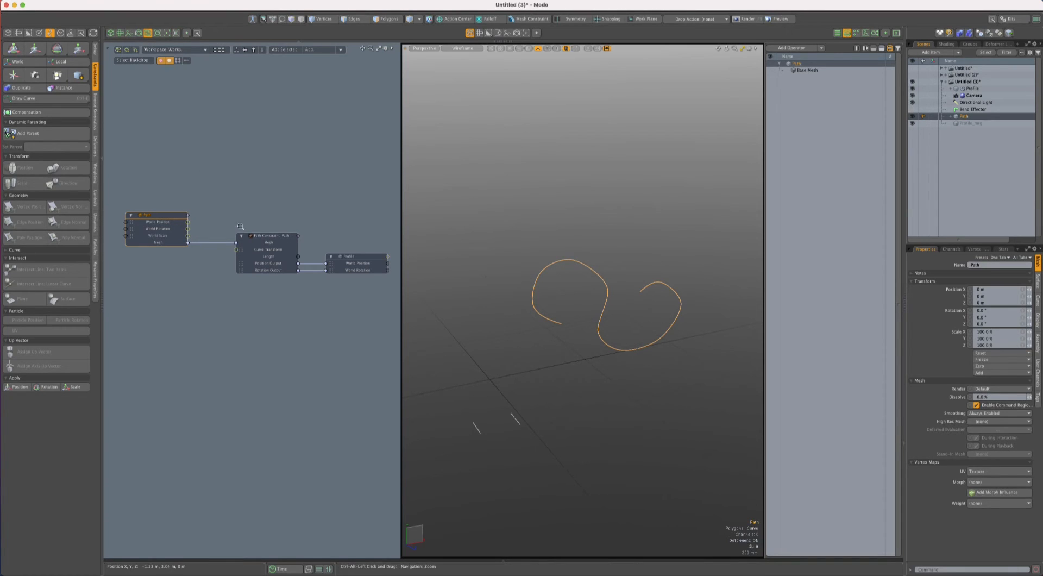
left_click_drag(200, 188, 245, 225, "ctrl+alt")
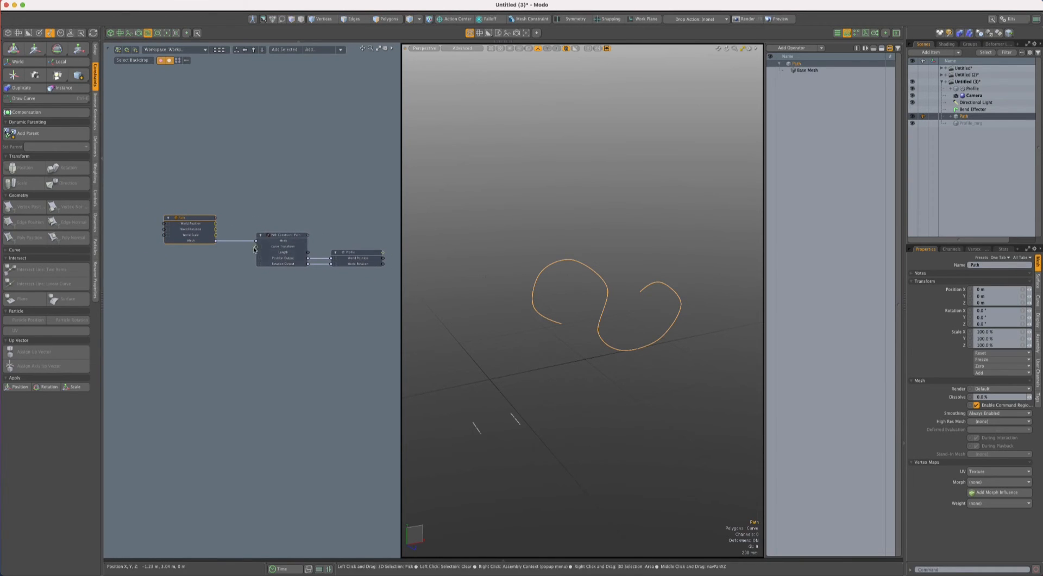
left_click_drag(256, 247, 144, 190)
left_click_drag(220, 244, 225, 197)
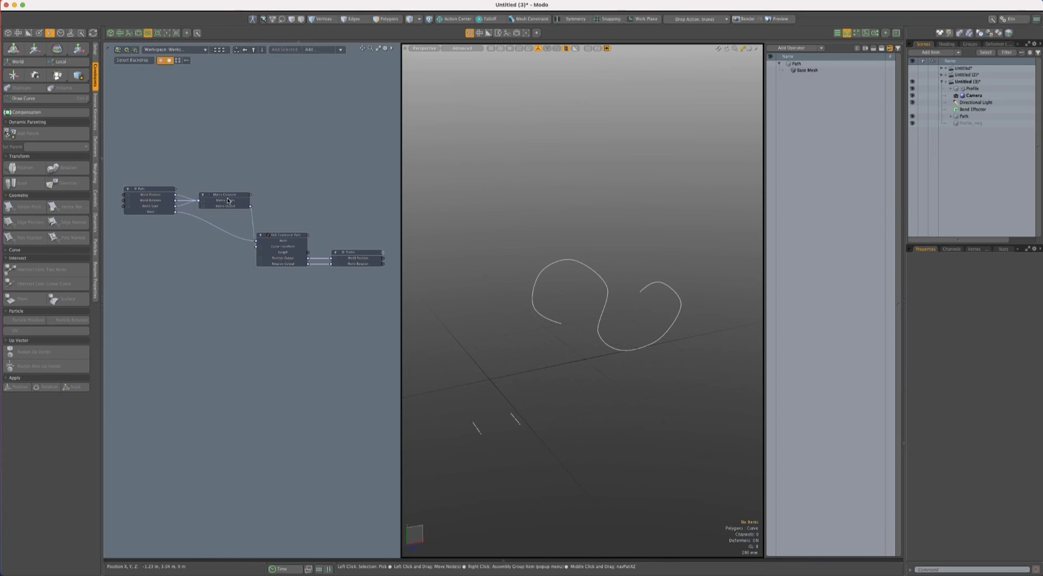
left_click(227, 195)
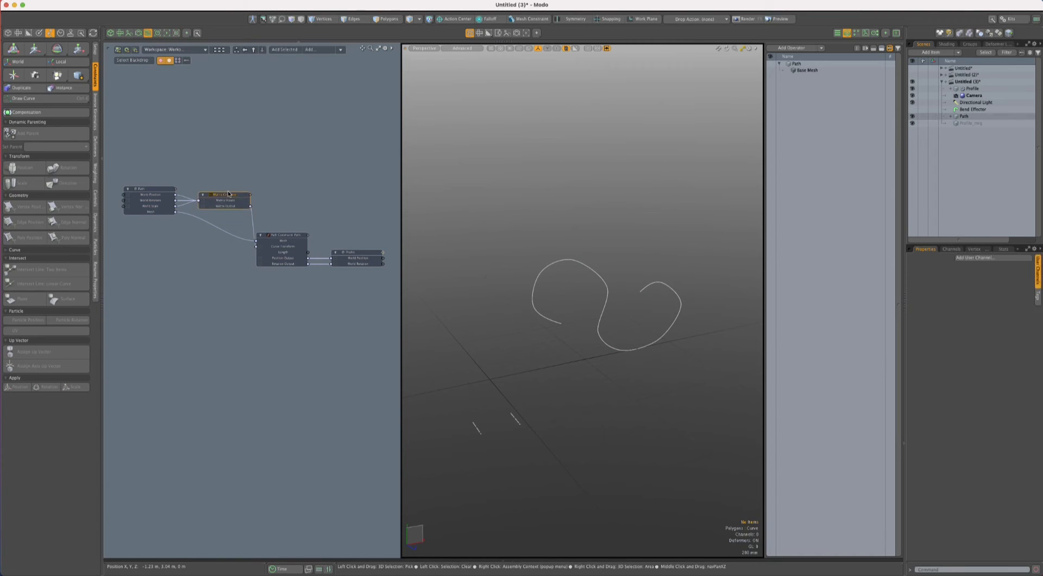
key("Delete")
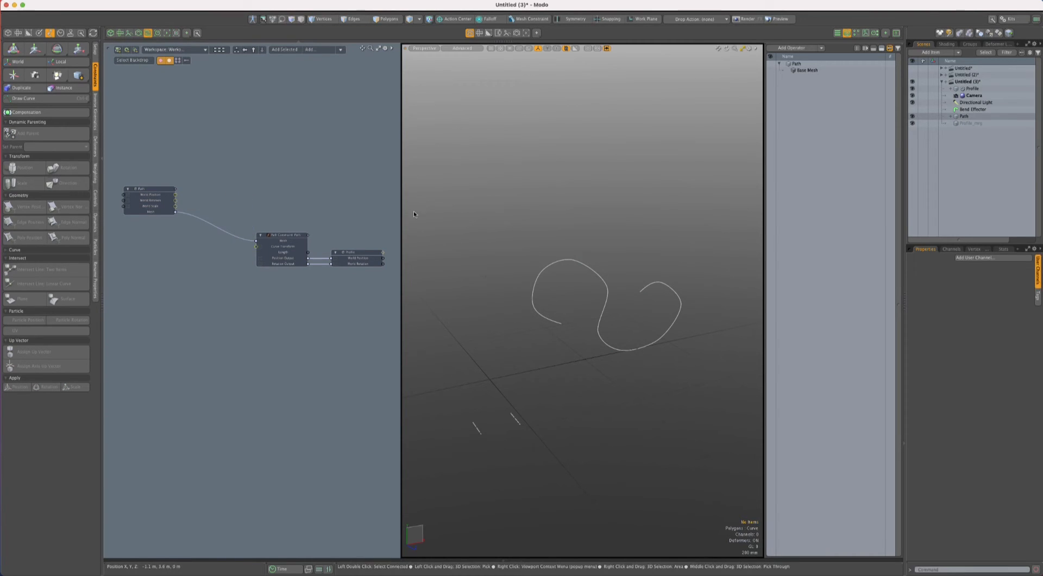
- Widen the schematic area further and level the Path node's Mesh output with the Path Constraint's Mesh input
left_click_drag(400, 247, 449, 244)
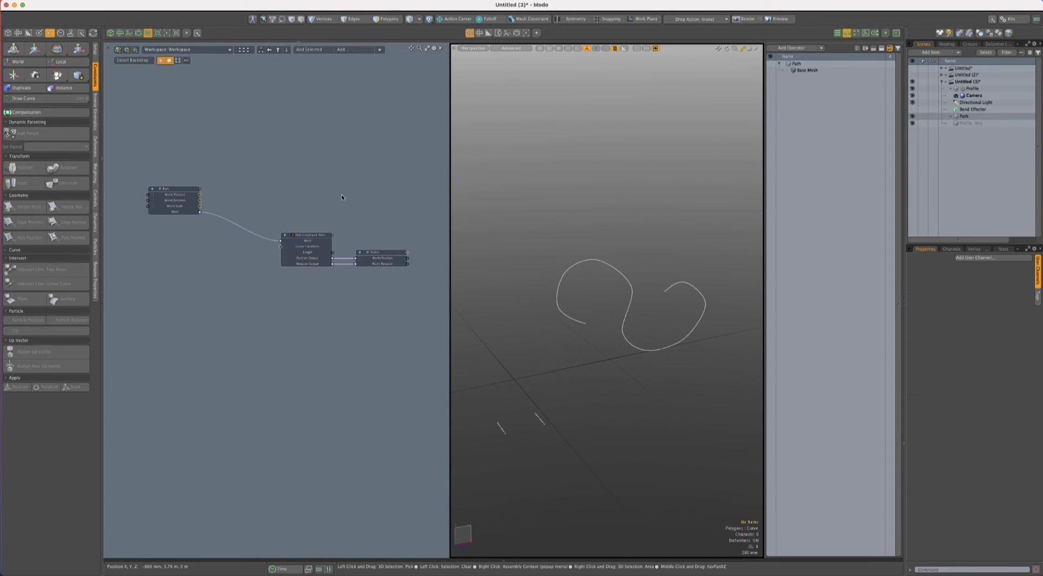
scroll(245, 214, "up", 1)
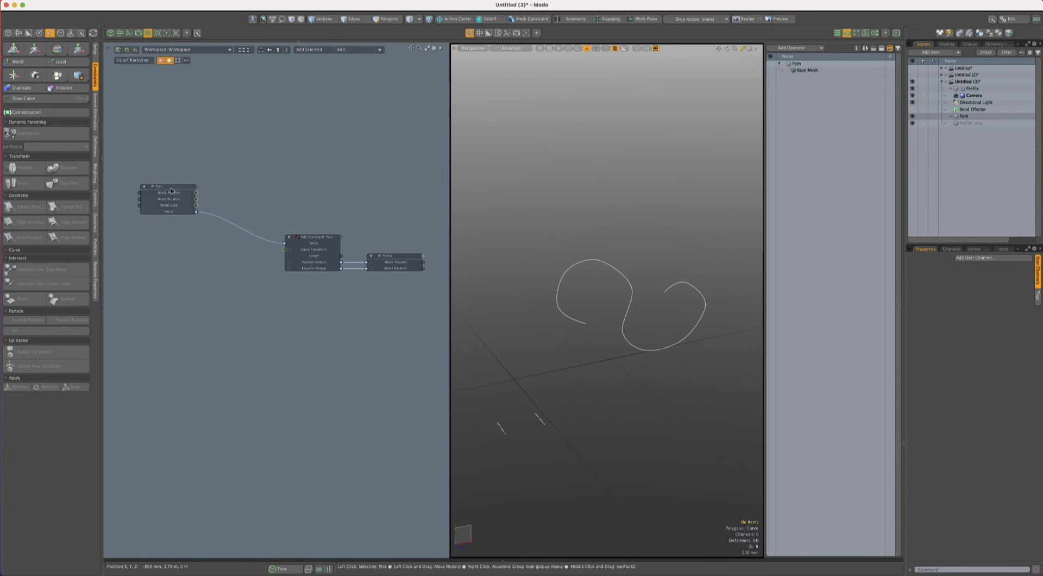
left_click_drag(162, 191, 167, 222)
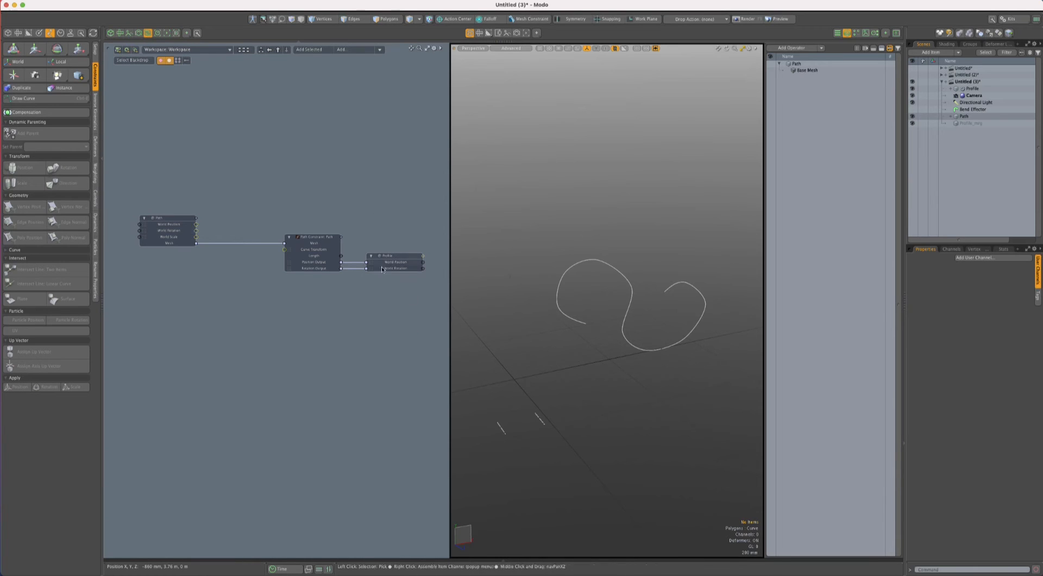
- Widen the schematic area and add a Merge Meshes operation to the Profile_mrg mesh
left_click_drag(450, 152, 661, 92)
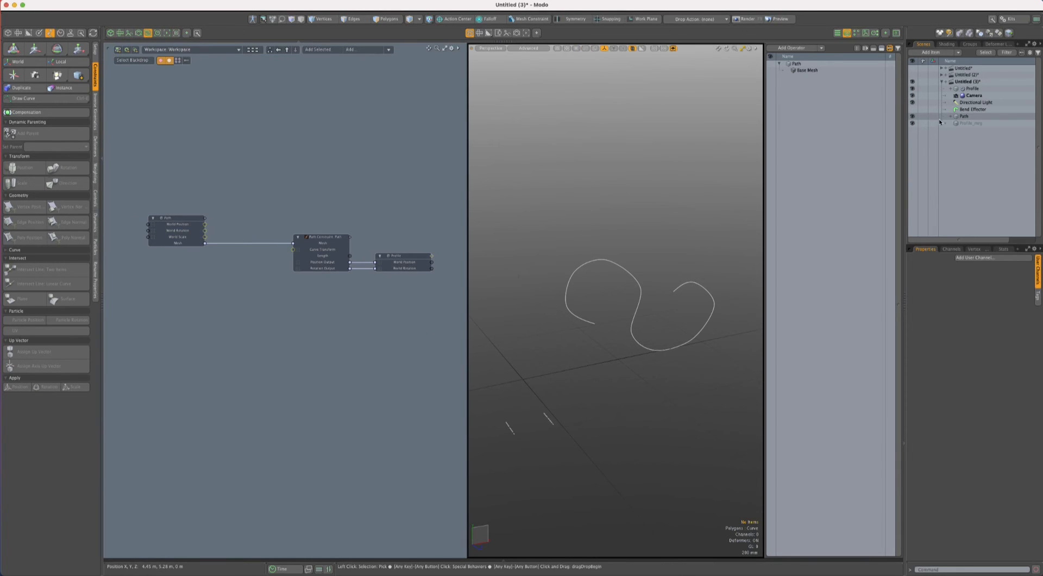
left_click(968, 125)
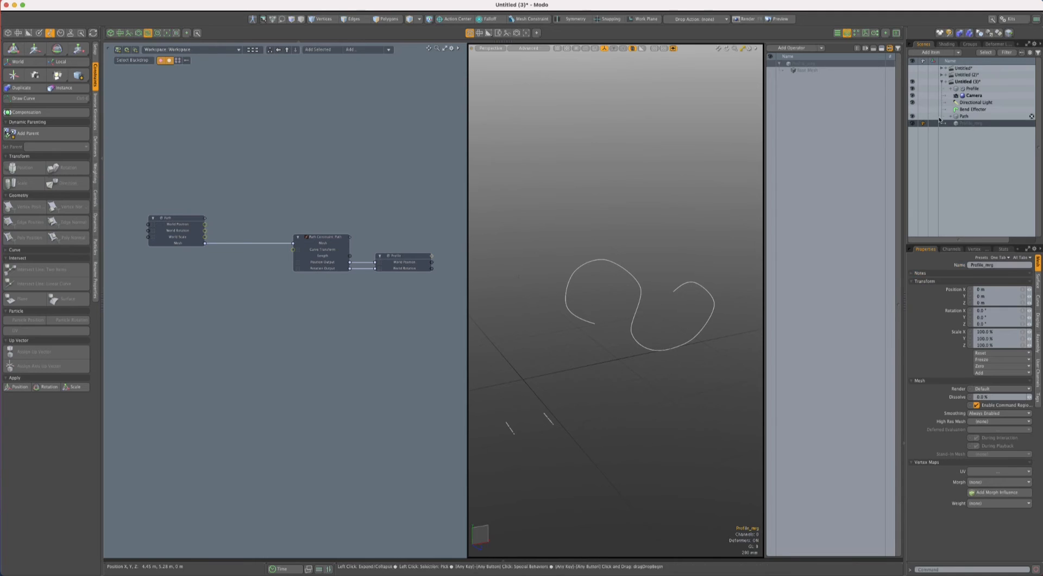
left_click(791, 48)
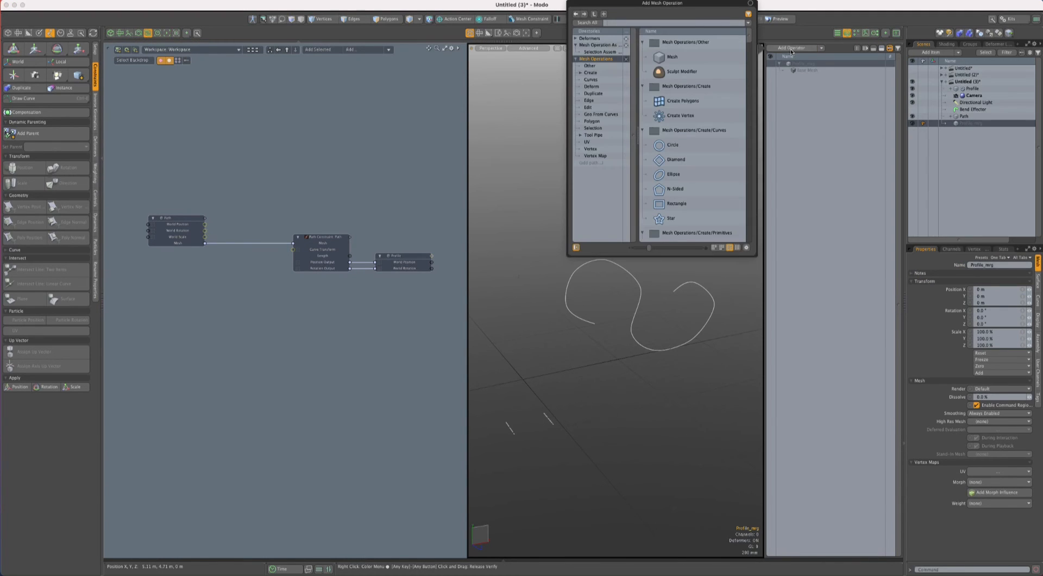
type("merge")
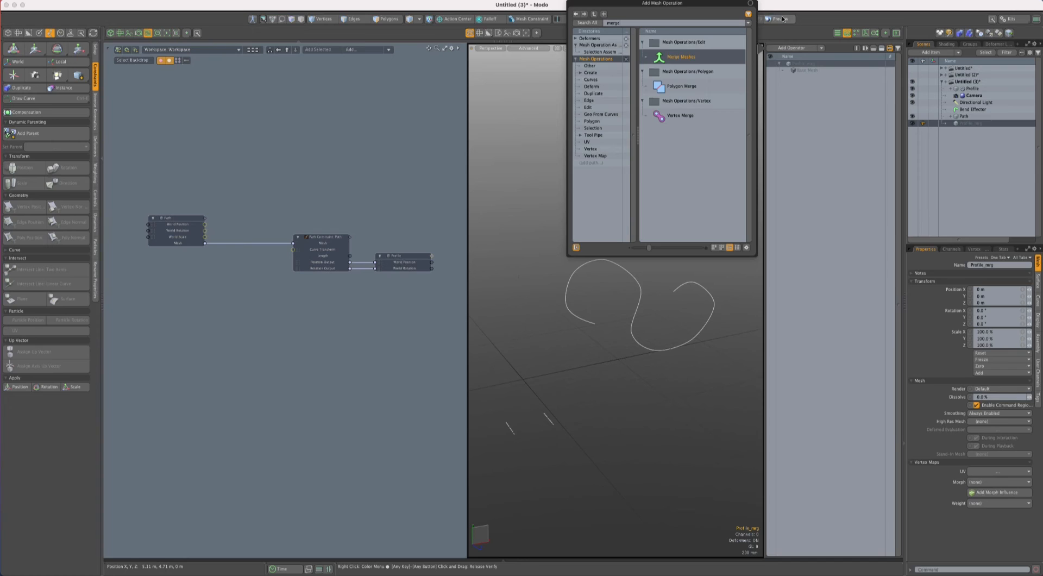
key("Return")
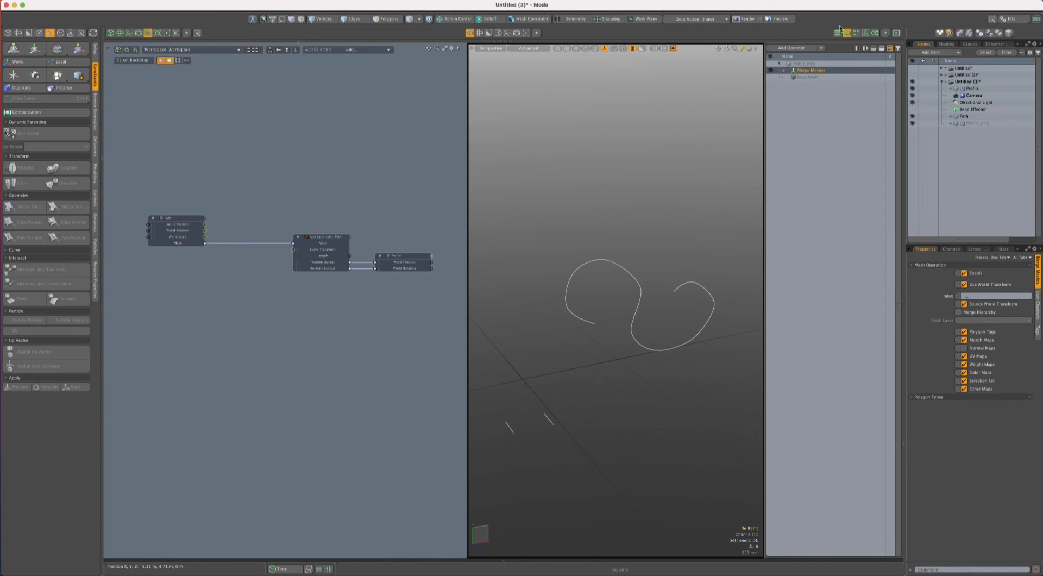
- Assign the Profile mesh as the source of the Merge Meshes operation
left_click(783, 71)
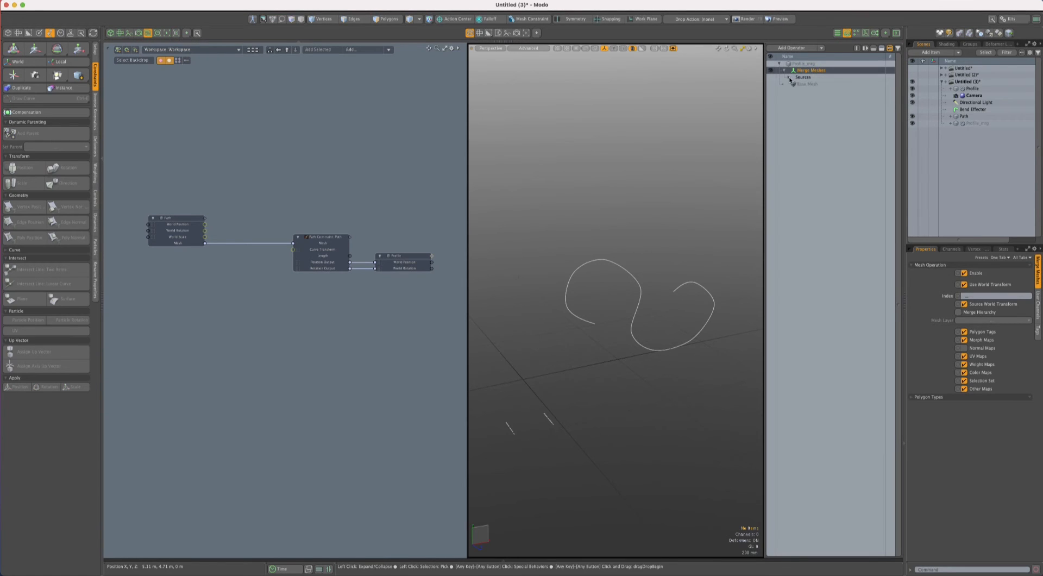
left_click(789, 77)
left_click(806, 84)
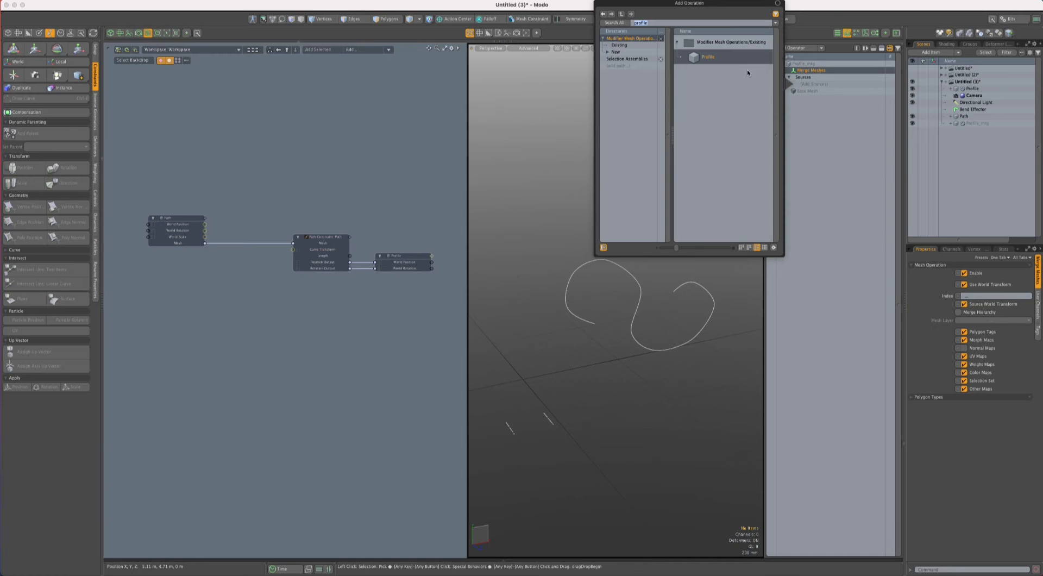
double_click(733, 59)
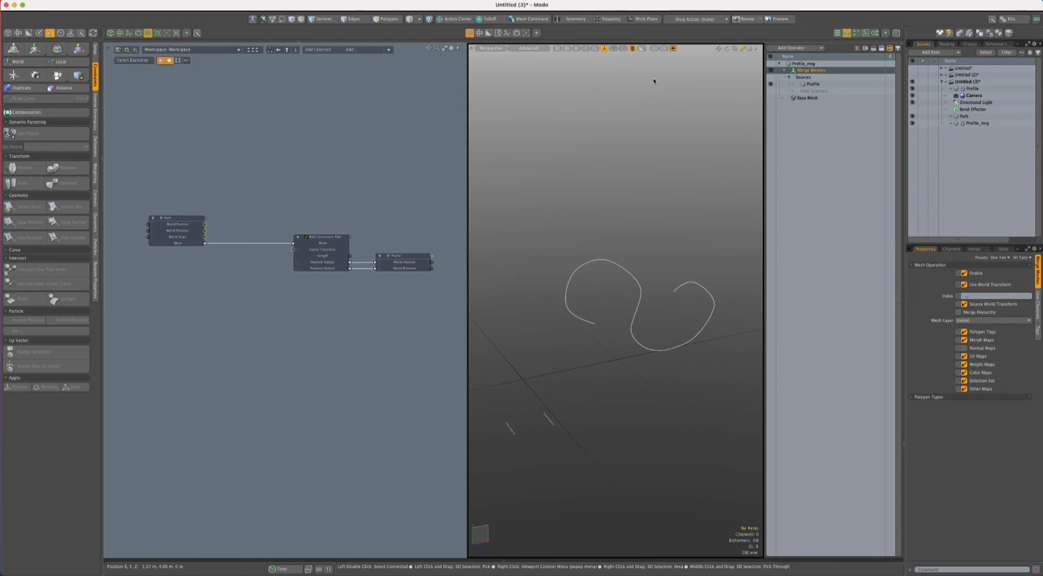
- Add Profile_mrg to the schematic, bring the Path Constraint and Profile nodes closer to Path, and place Profile_mrg above Profile
left_click(976, 123)
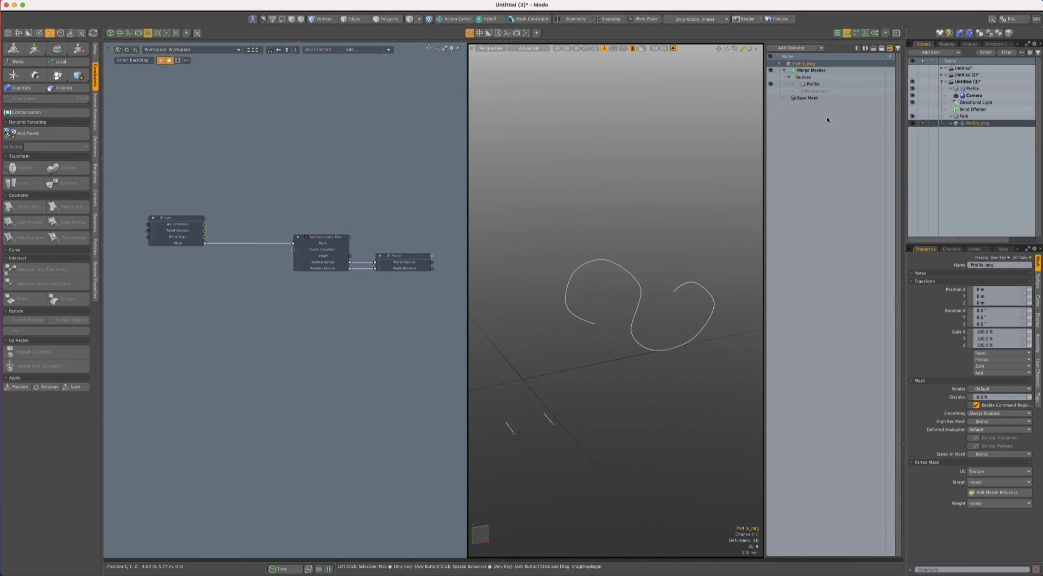
left_click(319, 49)
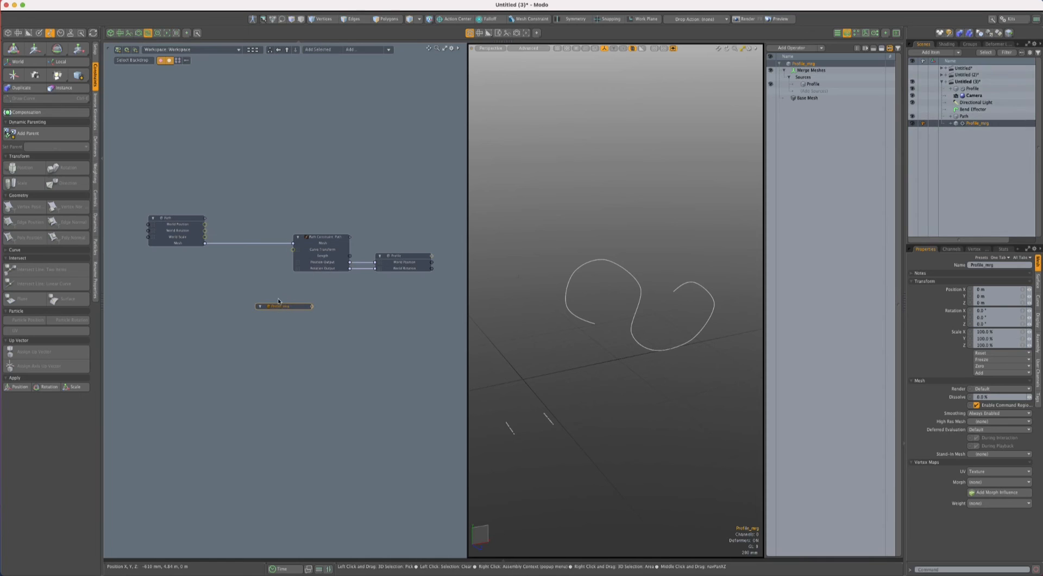
left_click_drag(326, 237, 281, 237)
left_click(378, 251)
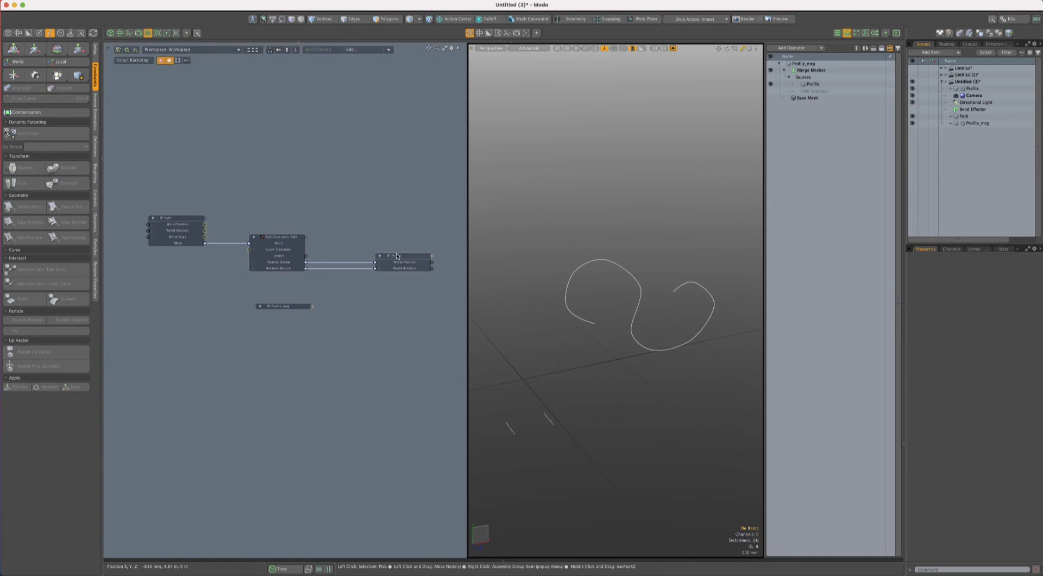
left_click_drag(378, 253, 347, 253)
left_click_drag(298, 306, 382, 224)
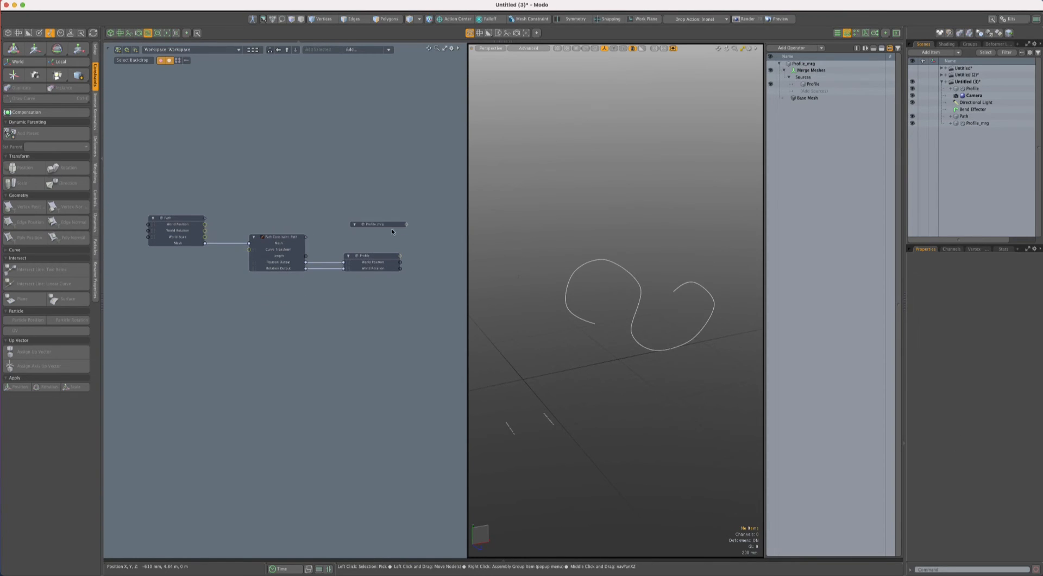
- Disconnect the Path Constraint's position and rotation outputs from Profile and align the Profile_mrg node above the Profile node
left_click_drag(342, 268, 332, 278)
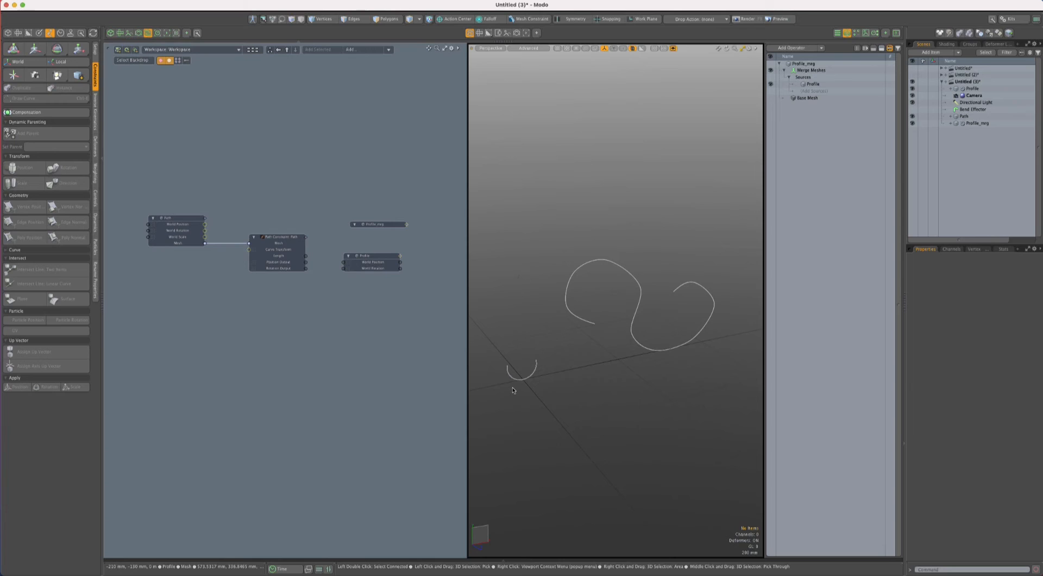
left_click(383, 224)
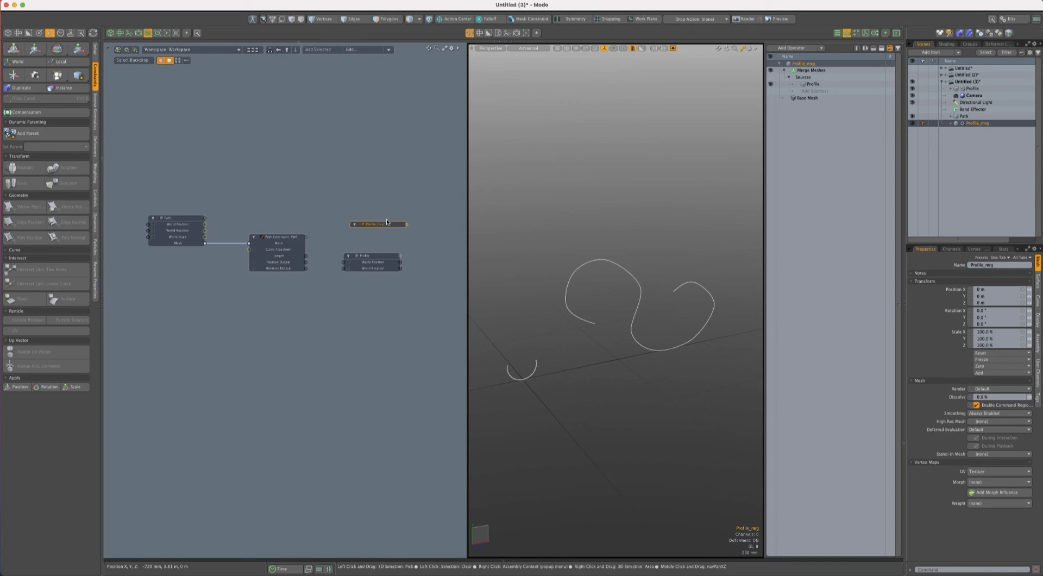
left_click_drag(381, 224, 374, 213)
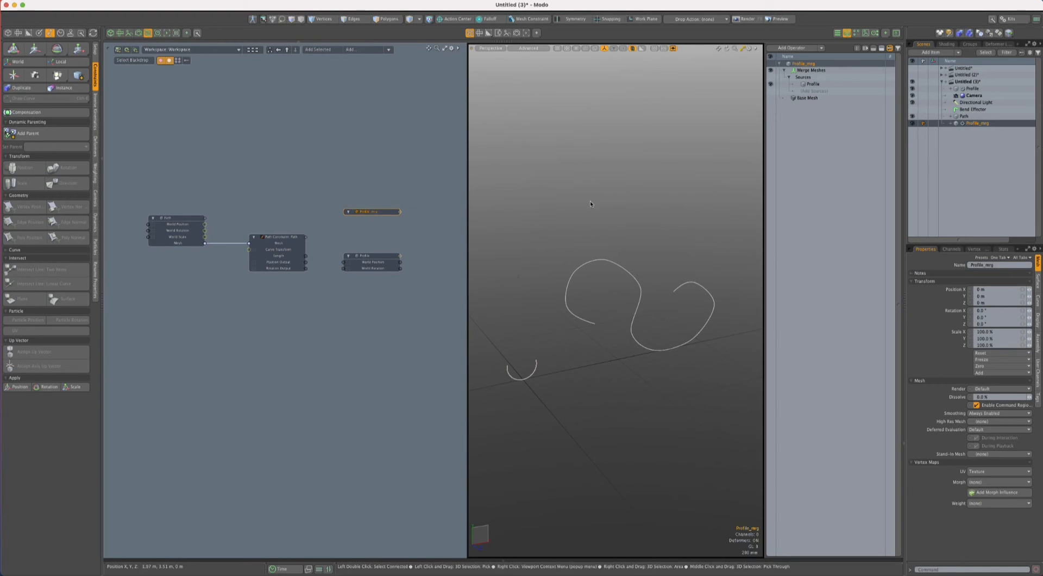
- Expose the World Position and World Rotation channels of Profile_mrg on its schematic node
scroll(374, 263, "up", 2)
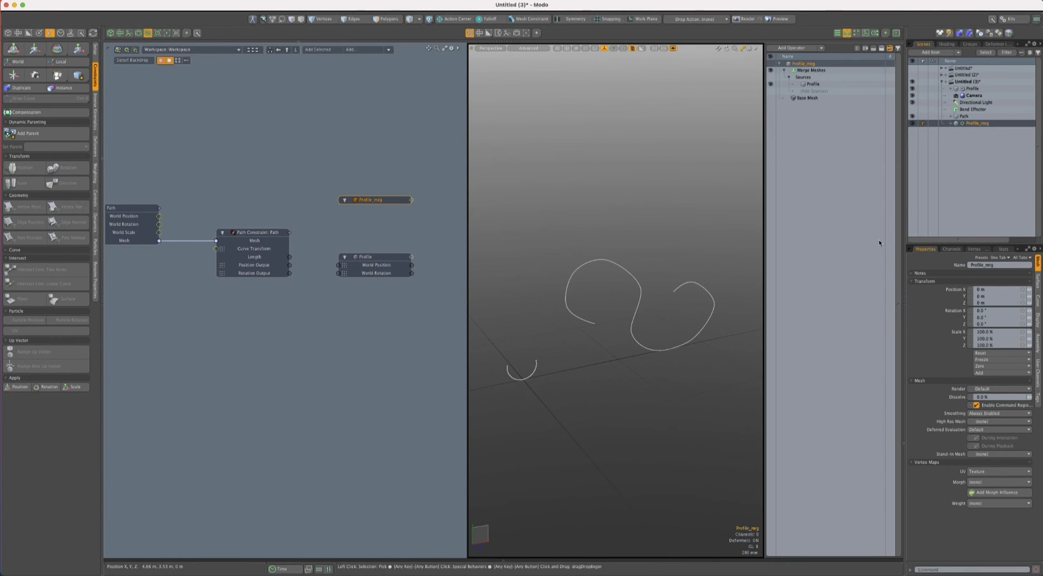
left_click(951, 249)
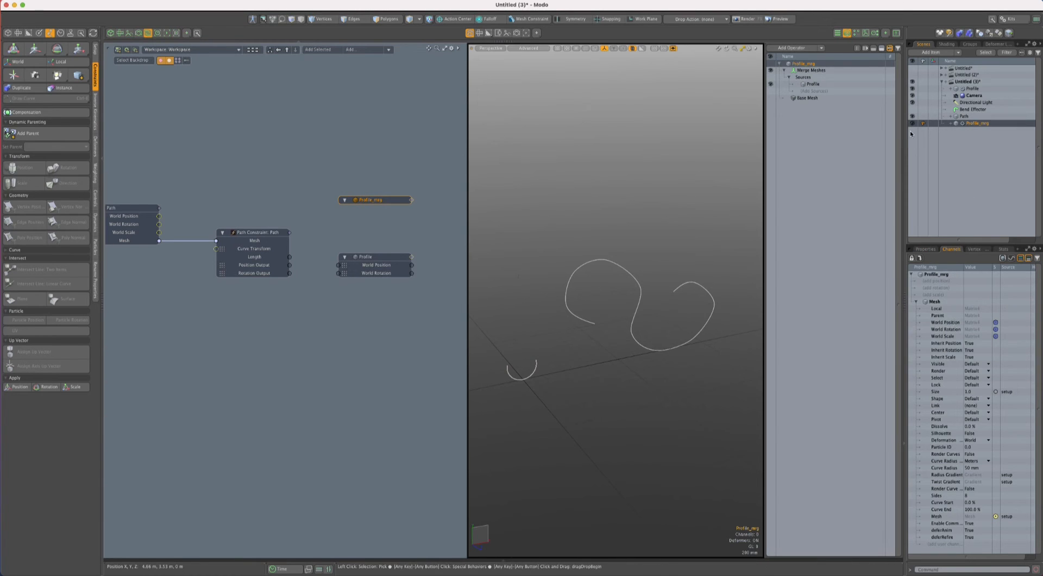
left_click(948, 323)
left_click(949, 330, "ctrl")
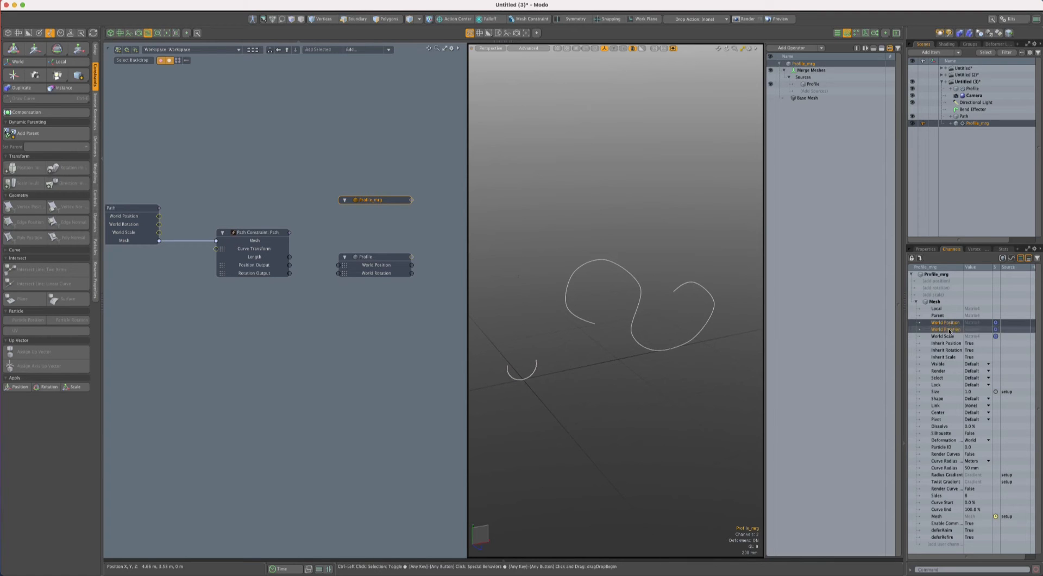
left_click(317, 50)
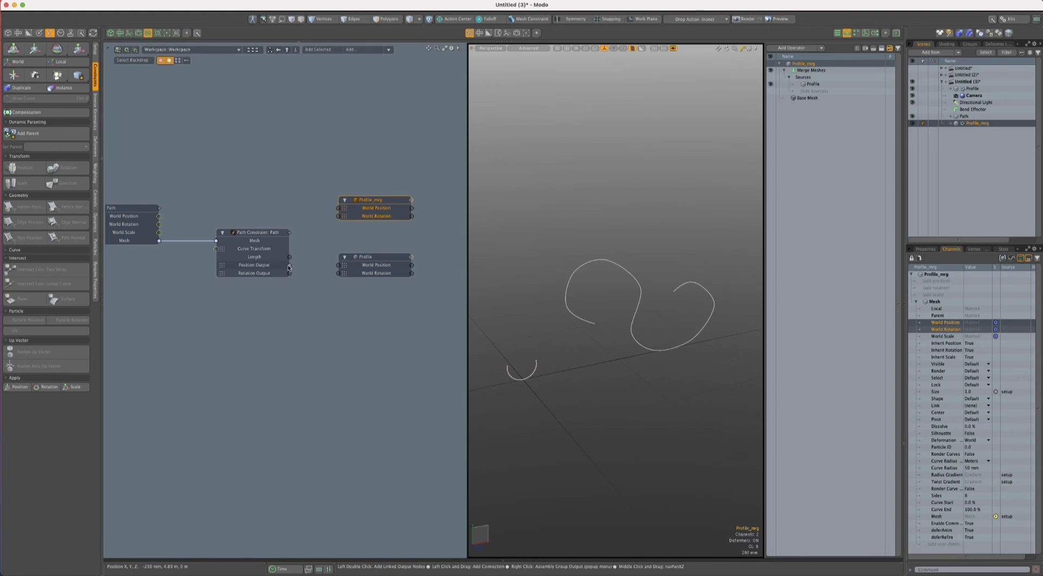
- Connect the constraint's Position and Rotation Outputs to Profile_mrg's World Position and World Rotation, and place Profile_mrg level with them above Profile
left_click_drag(289, 267, 382, 219)
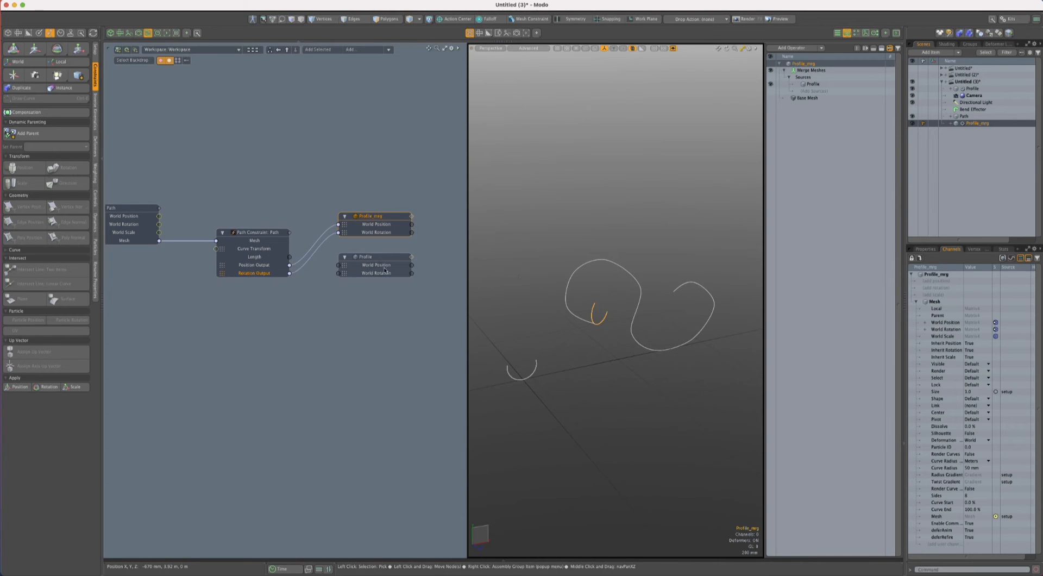
left_click_drag(384, 270, 385, 343)
left_click_drag(382, 219, 382, 260)
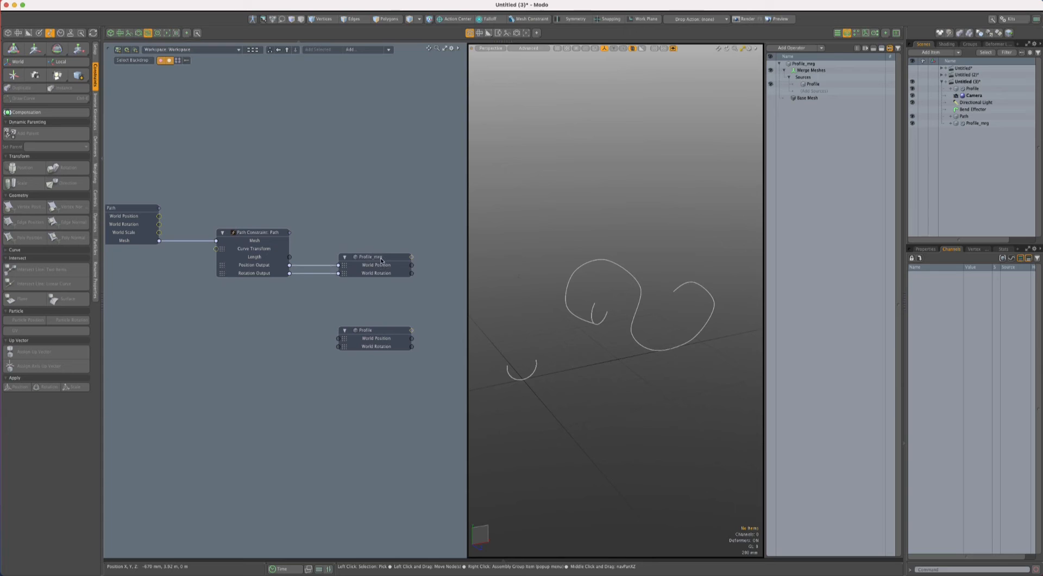
- Slide the merged profile along the curve by hauling the Path Constraint's Path Offset to about 12.5%
left_click(259, 233)
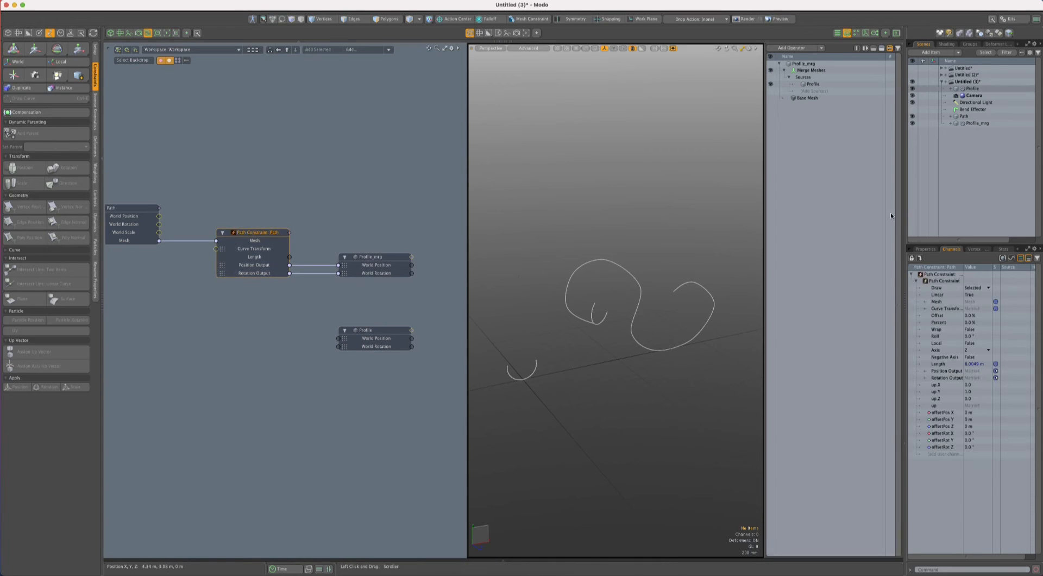
left_click(925, 249)
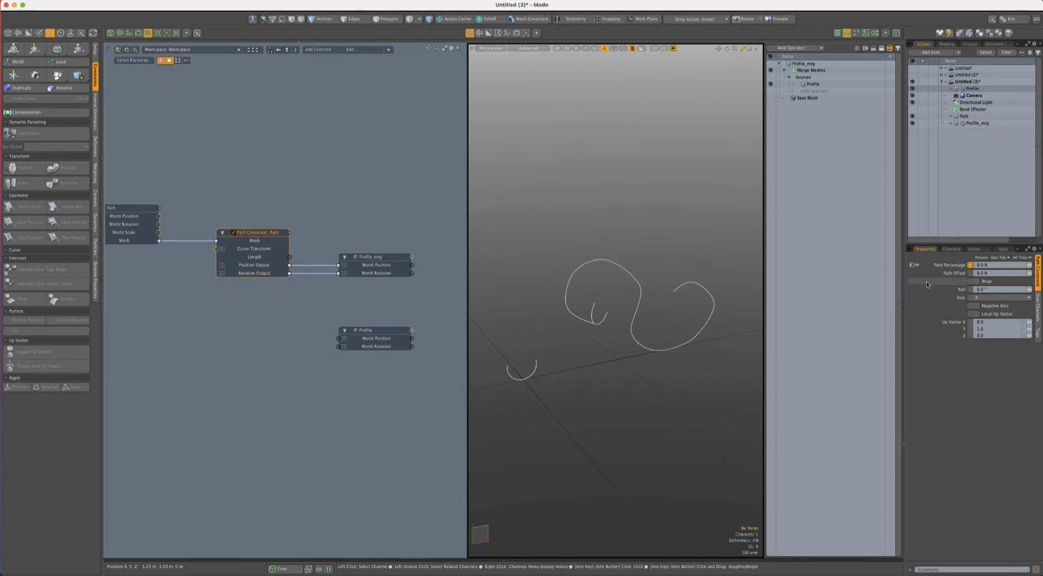
left_click(949, 273)
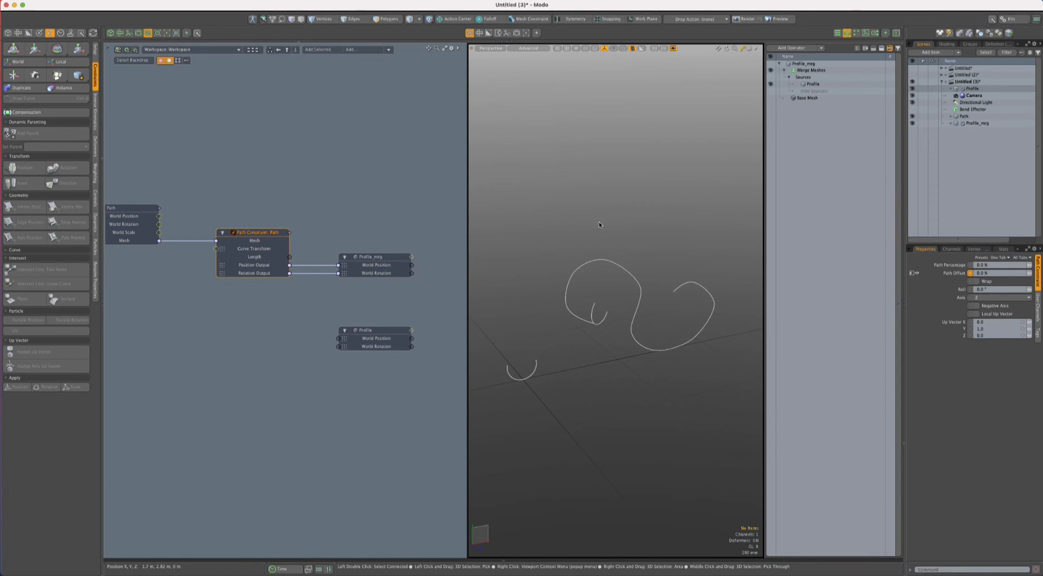
key("c")
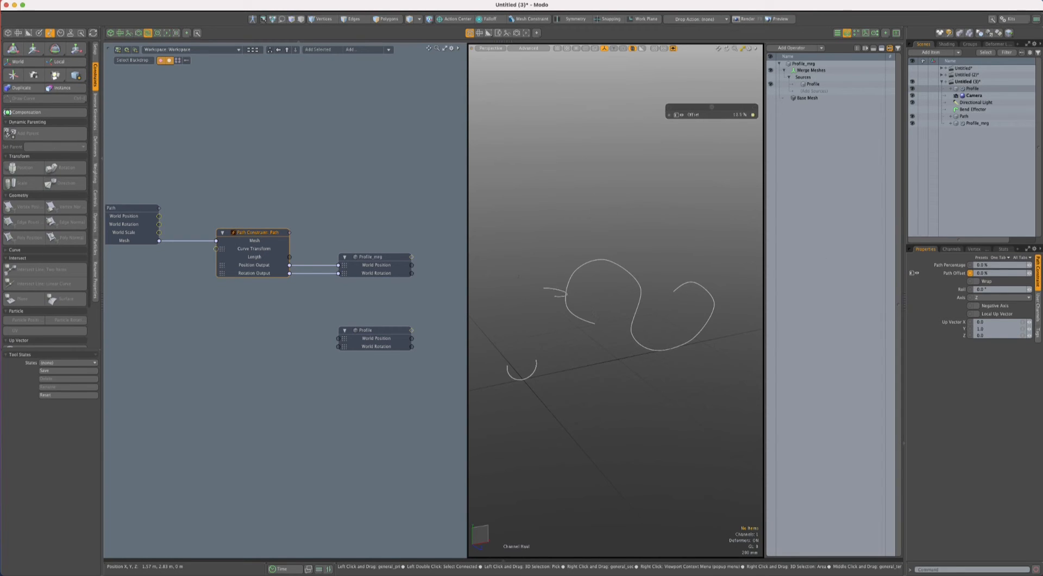
left_click_drag(517, 276, 614, 276)
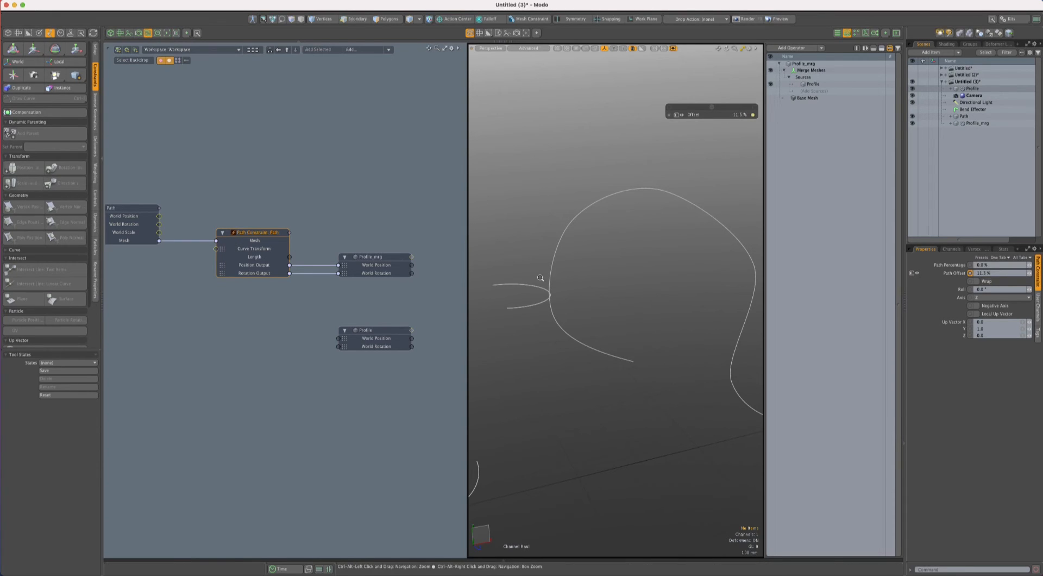
left_click_drag(547, 282, 402, 260, "ctrl+alt")
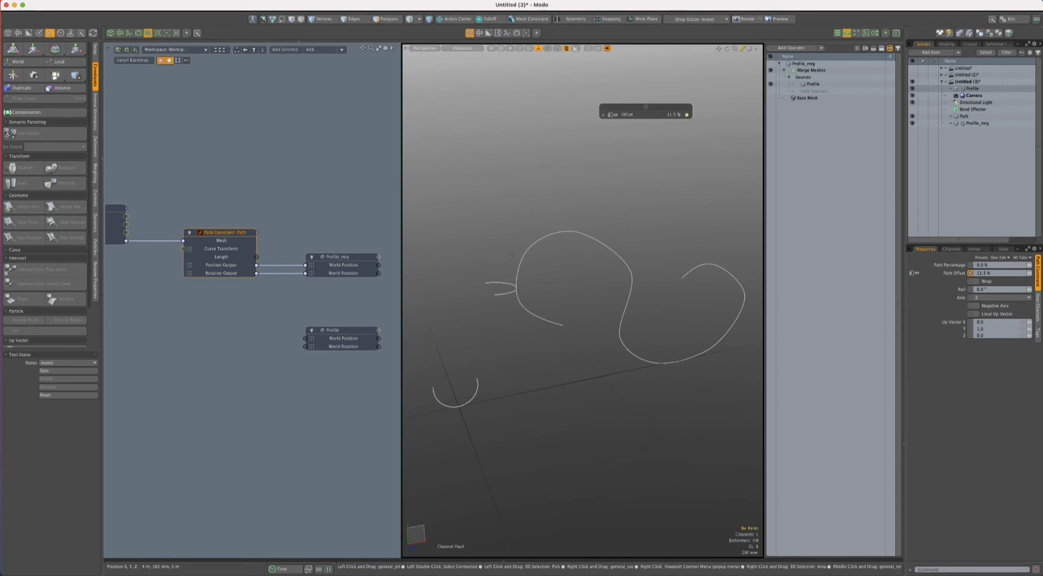
mouse_move(554, 192)
left_mouse_down()
mouse_move(619, 192)
mouse_move(541, 192)
mouse_move(651, 192)
mouse_move(560, 192)
left_mouse_up()
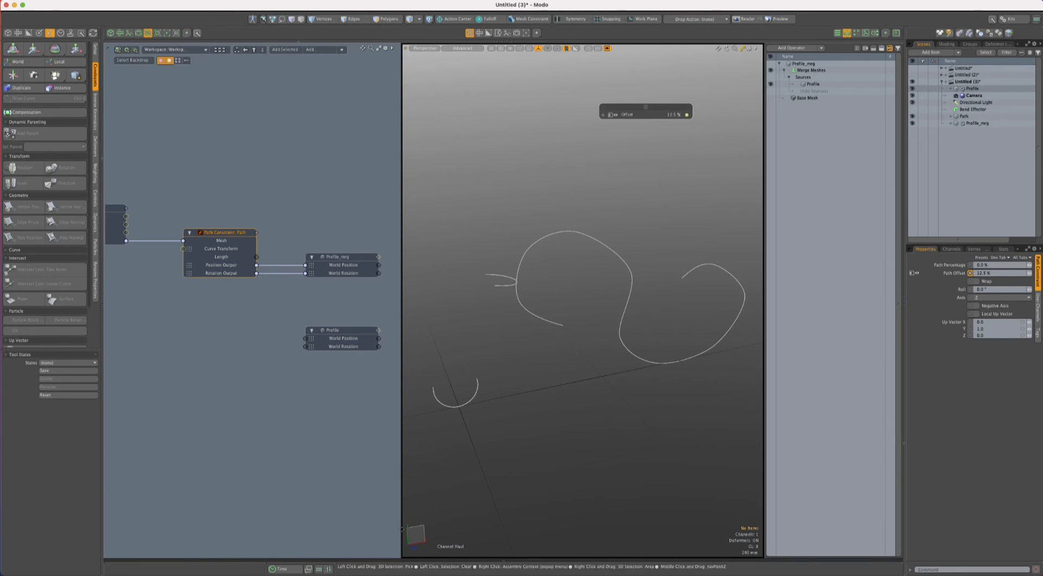
- Set the Path Constraint's Up Vector Y to 0 and Z to 1
left_click(983, 328)
type("0")
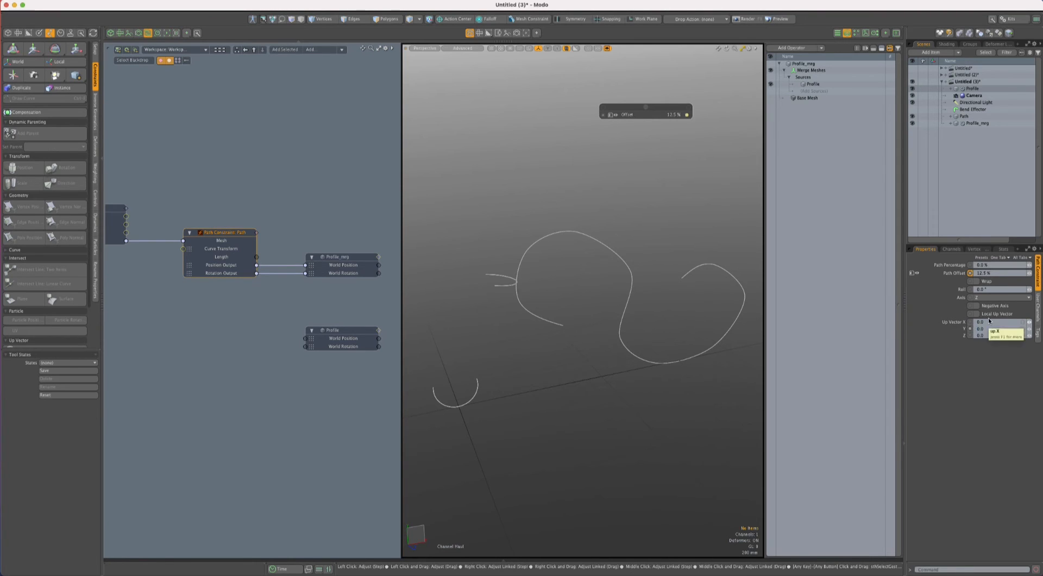
left_click(983, 336)
type("1")
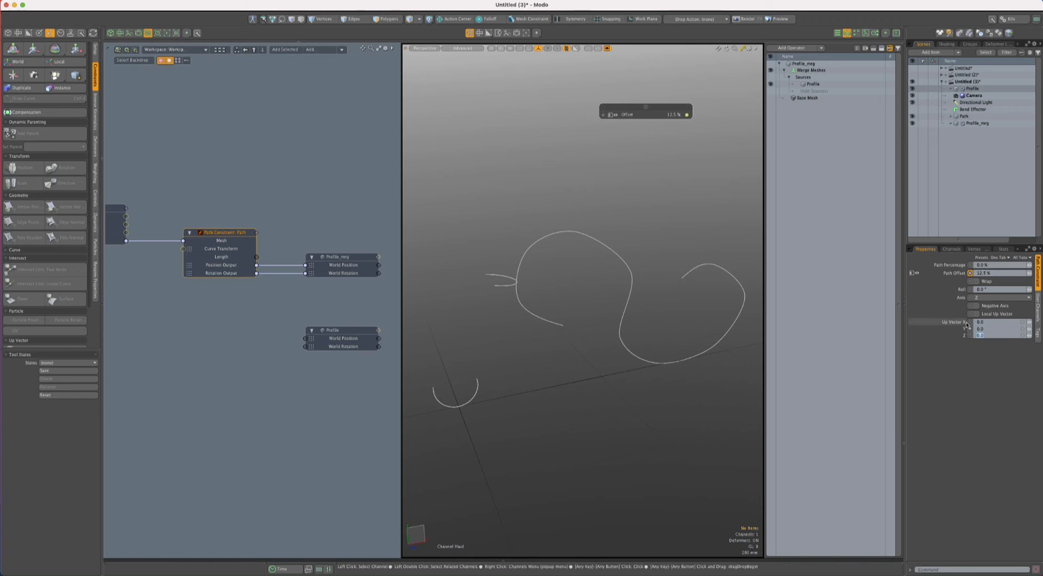
key("Return")
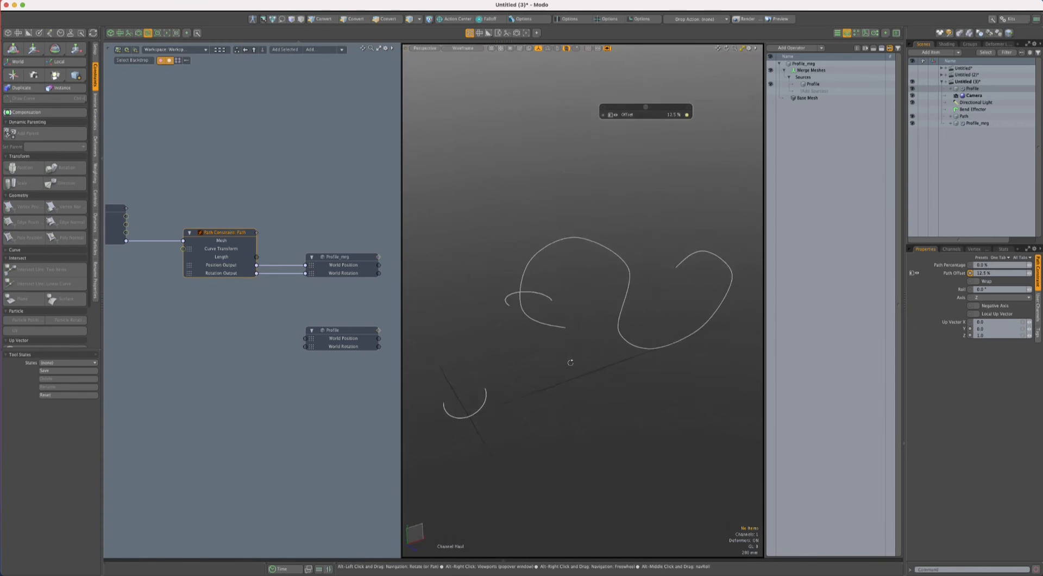
mouse_move(570, 361)
left_mouse_down("alt")
mouse_move(670, 400)
mouse_move(659, 418)
mouse_move(547, 349)
left_mouse_up("alt")
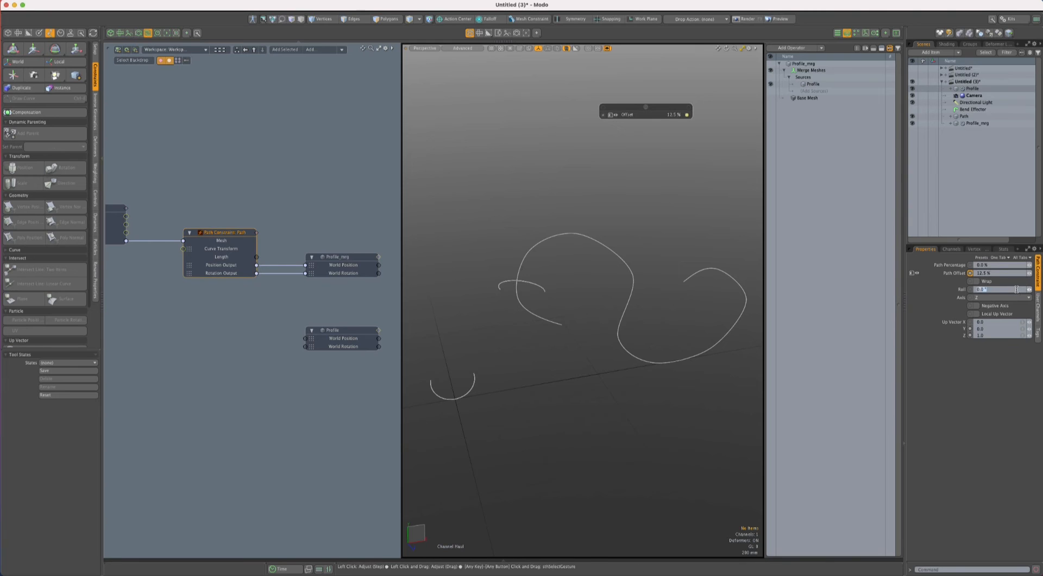
- Haul the Path Constraint's Roll to test the profile's orientation, and set it to -90°
left_click(1016, 289)
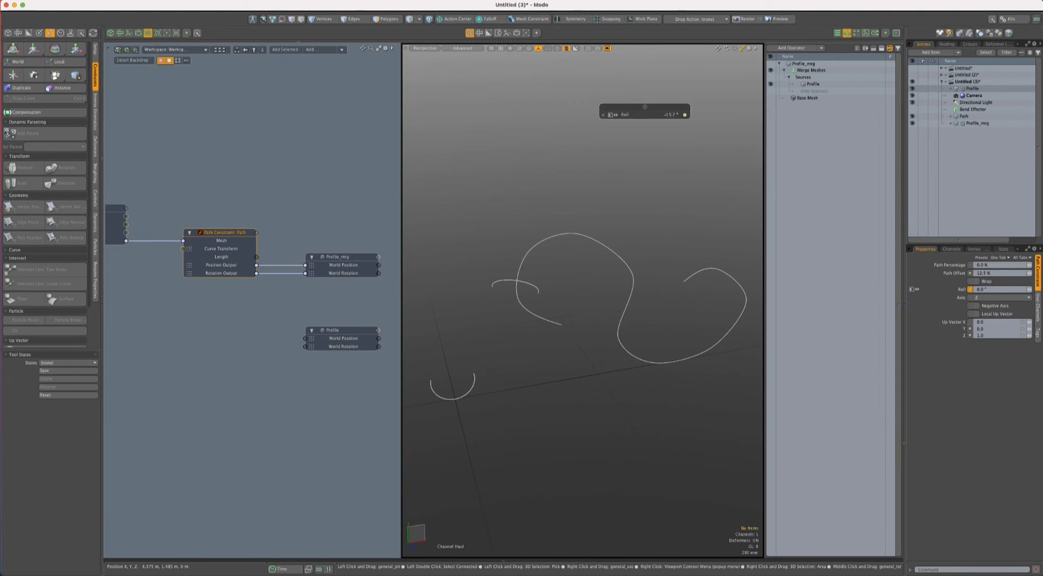
left_click_drag(748, 189, 710, 189)
left_click_drag(999, 289, 962, 289)
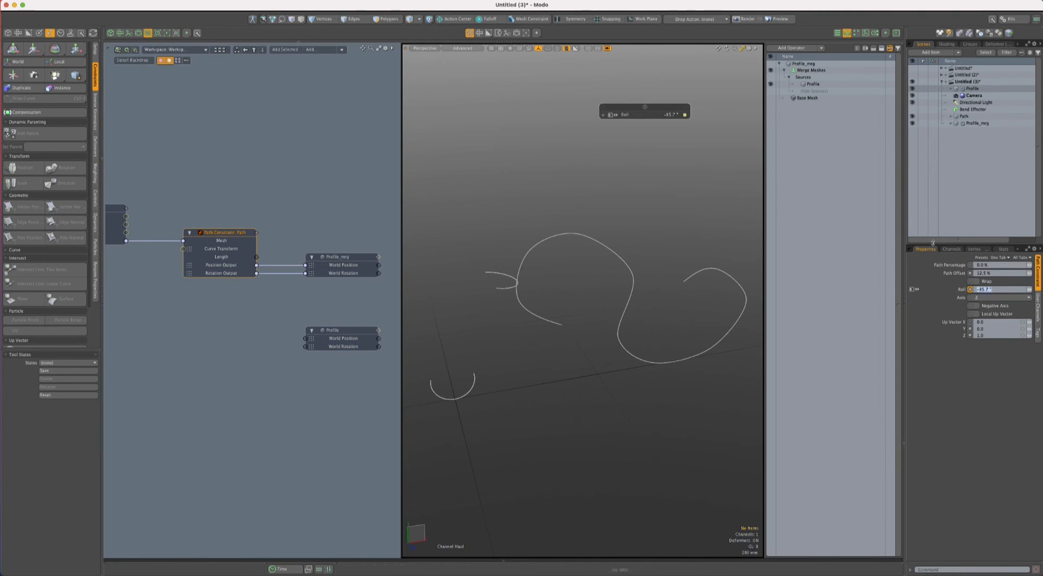
type("-")
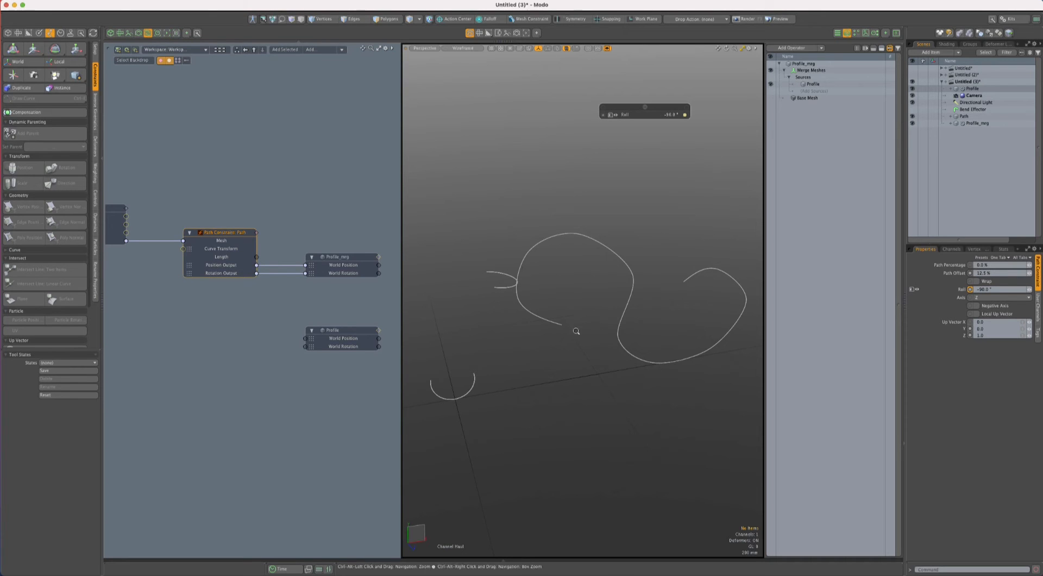
left_click_drag(562, 345, 549, 351, "ctrl+alt")
left_click_drag(549, 350, 529, 342, "alt")
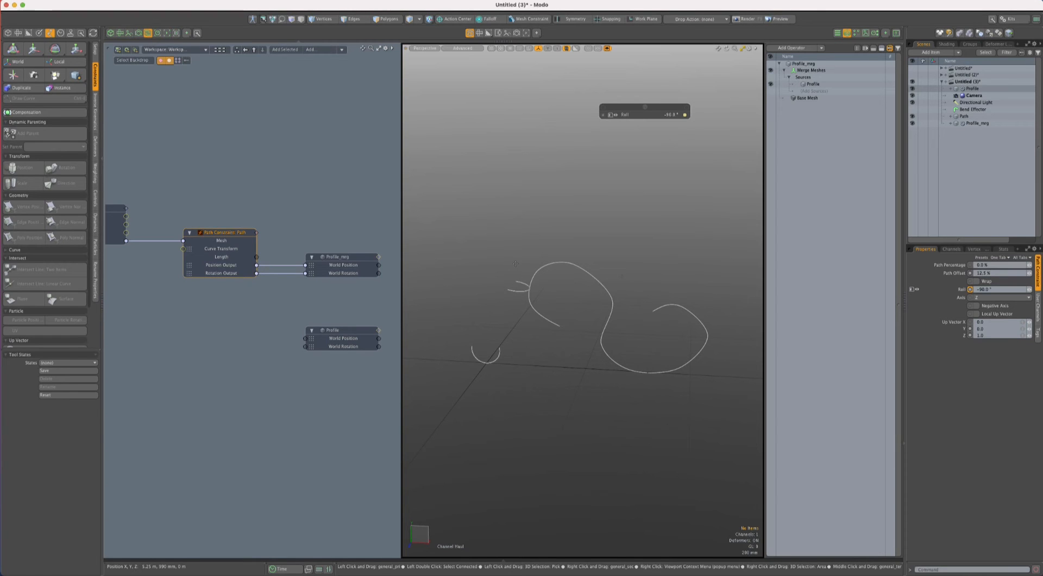
- Leave the channel haul and create a new mesh item named Ribbon
scroll(303, 220, "down", 2)
key("space")
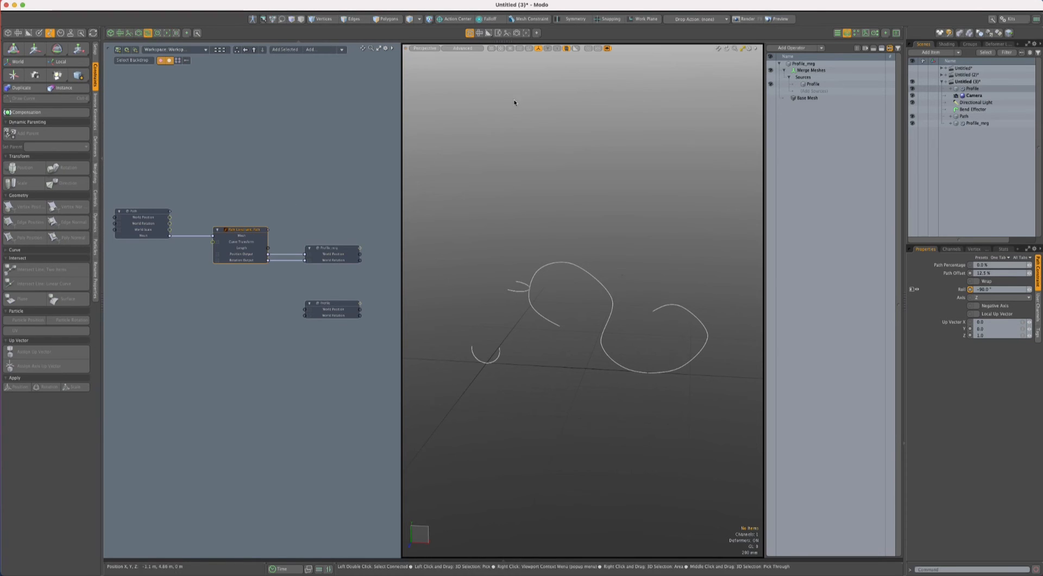
left_click(979, 110)
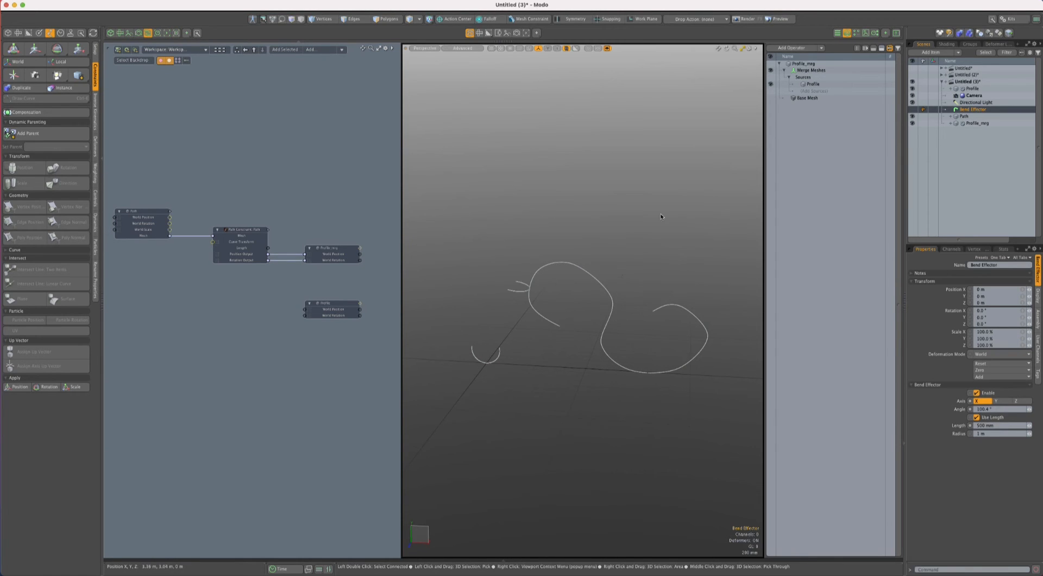
key("n")
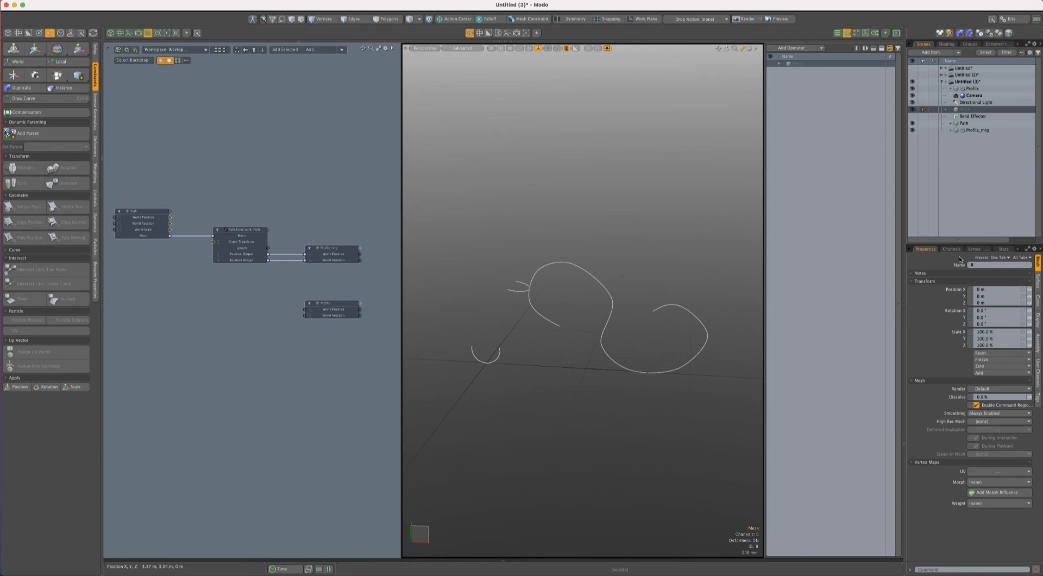
type("n")
key("Return")
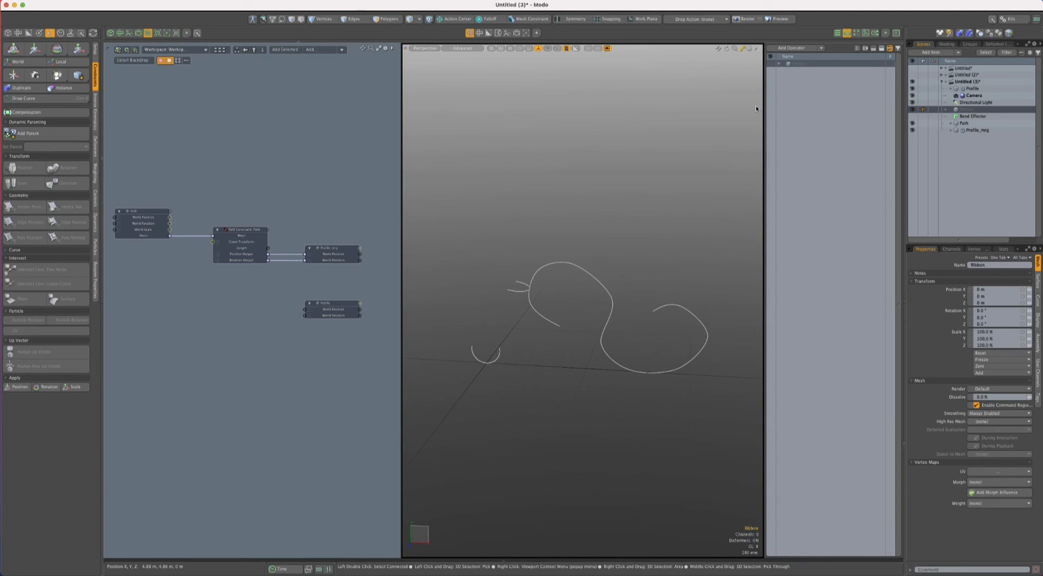
- Add the Ribbon mesh to the schematic and place it above the existing nodes
left_click(285, 49)
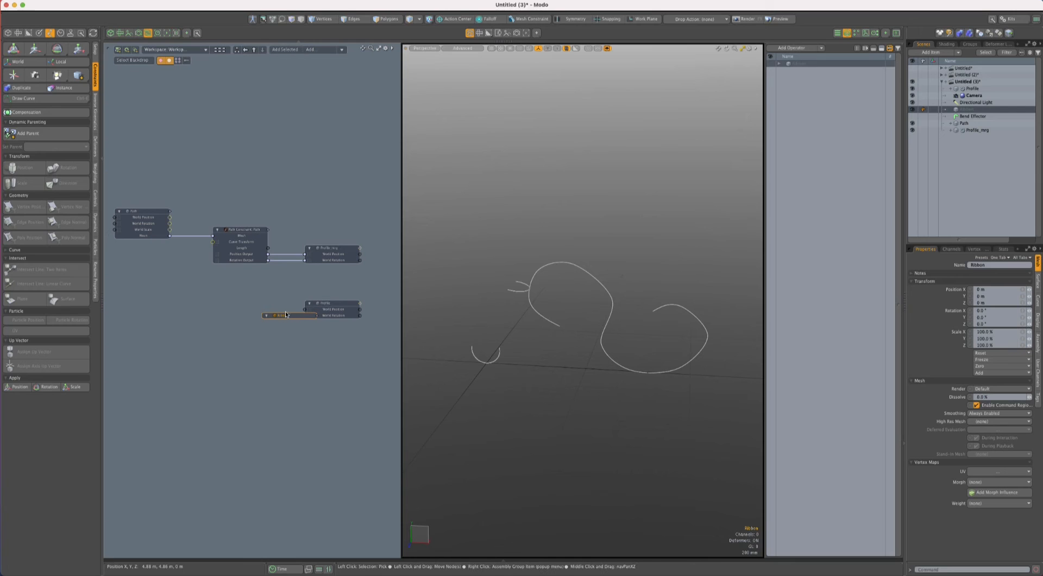
left_click_drag(285, 311, 288, 151)
left_click_drag(314, 210, 244, 214, "alt+shift")
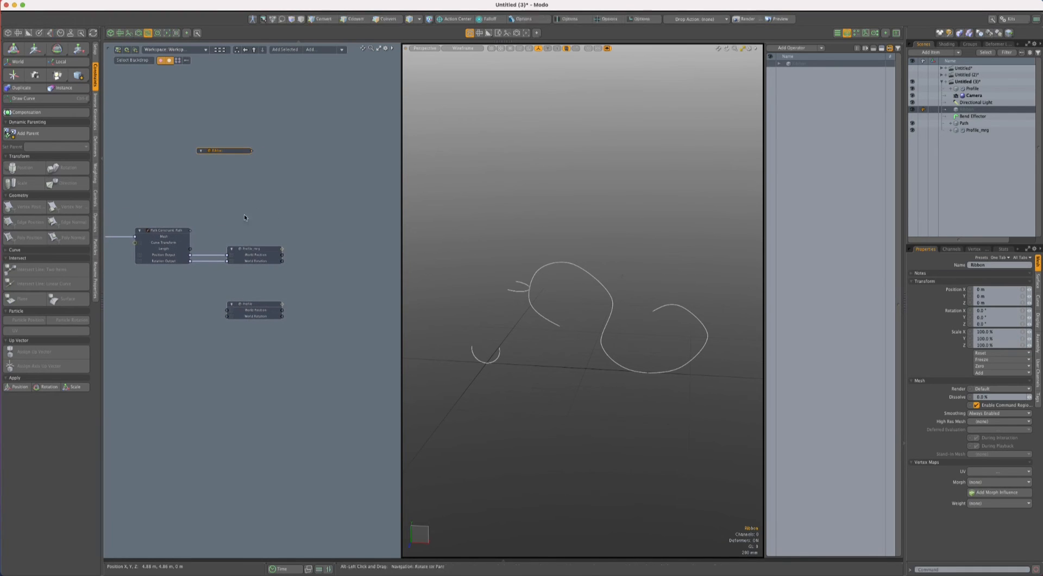
left_click(291, 150)
- Add a Particles to Array node beside Profile_mrg and connect Profile_mrg to its Particle Source
left_click(319, 50)
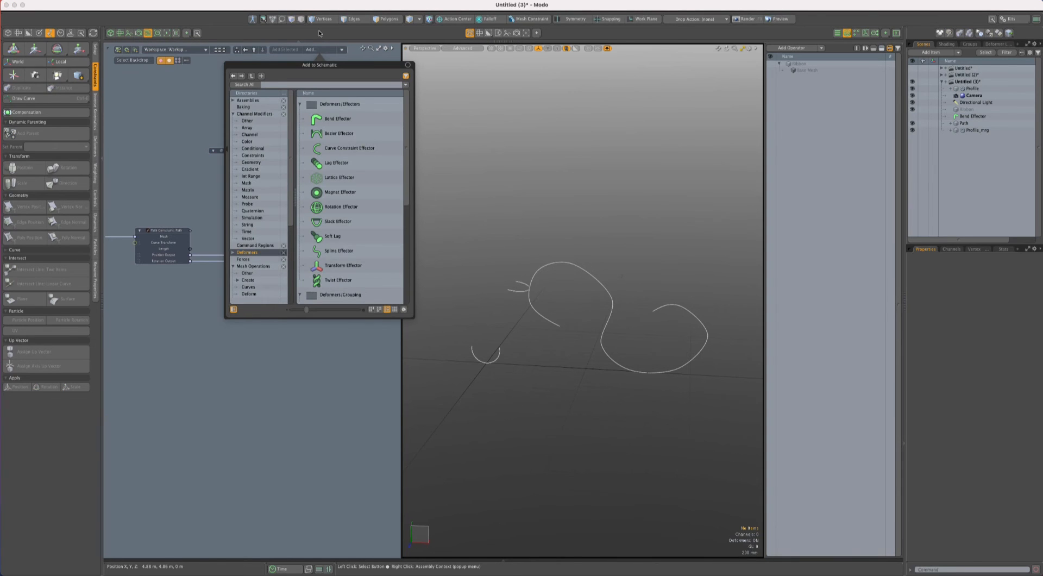
type("parti")
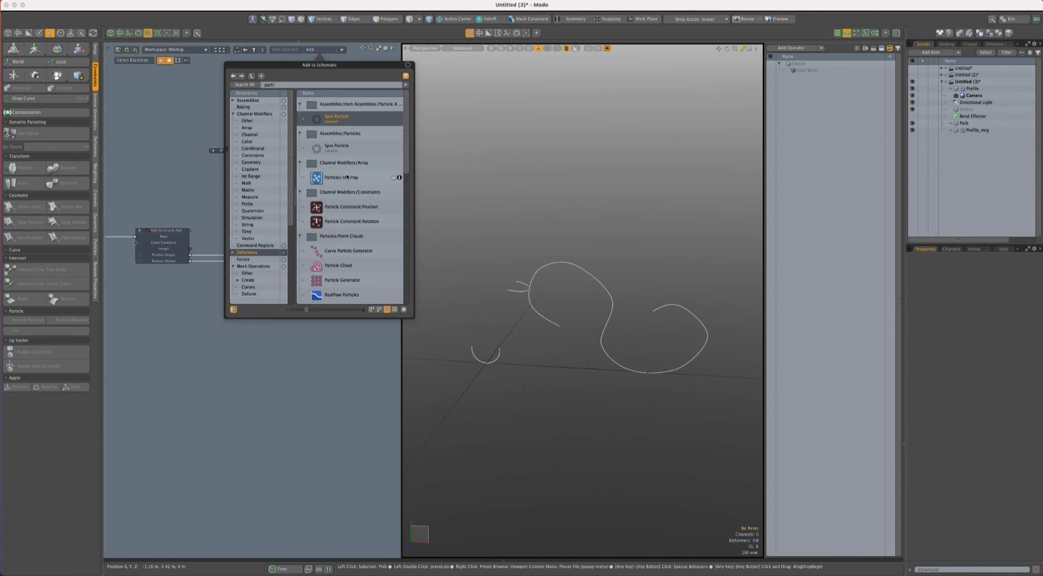
double_click(347, 176)
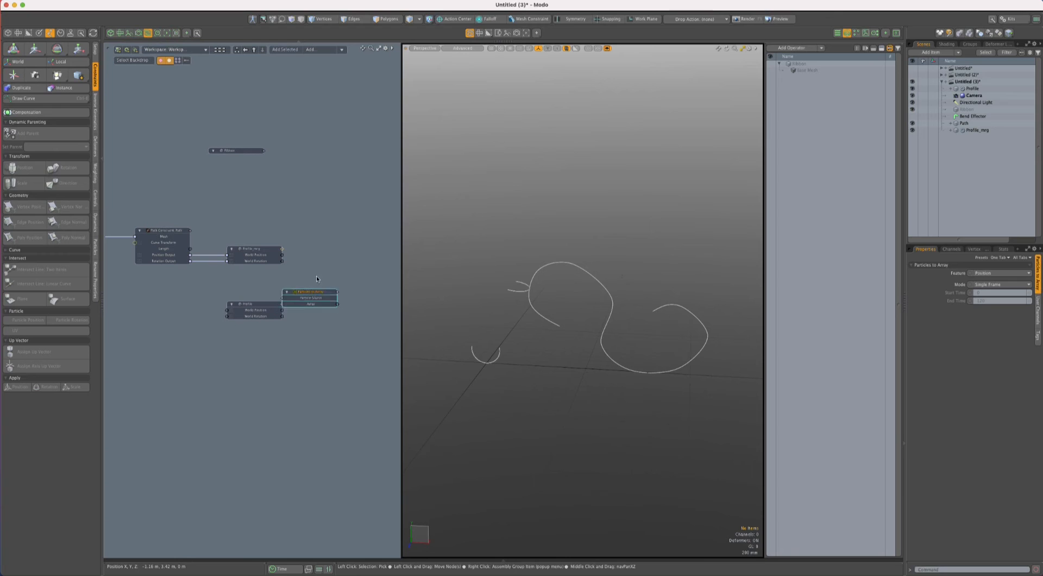
left_click_drag(310, 291, 329, 236)
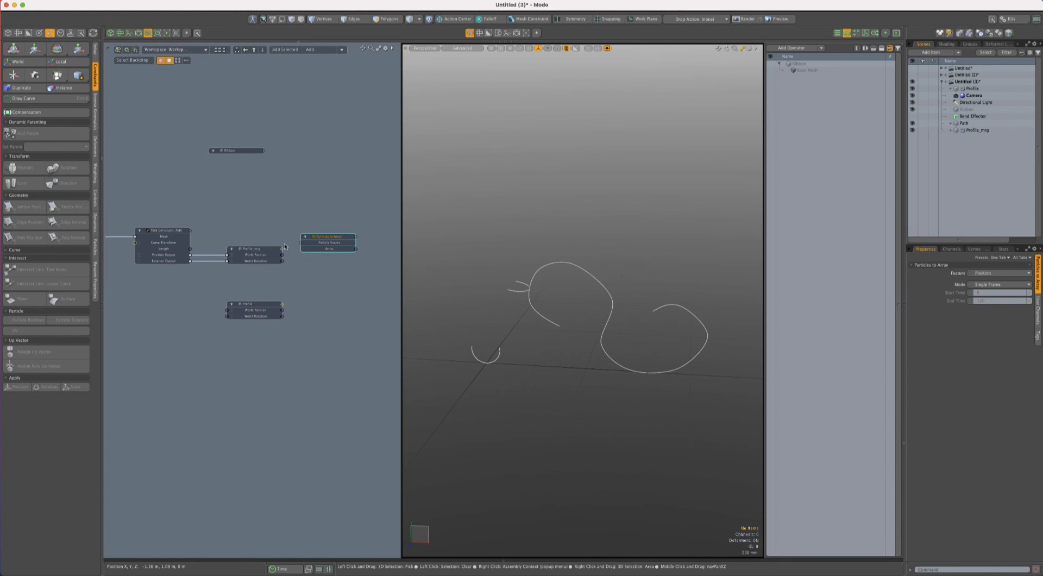
left_click_drag(283, 252, 301, 242)
left_click(368, 226)
left_click(335, 237)
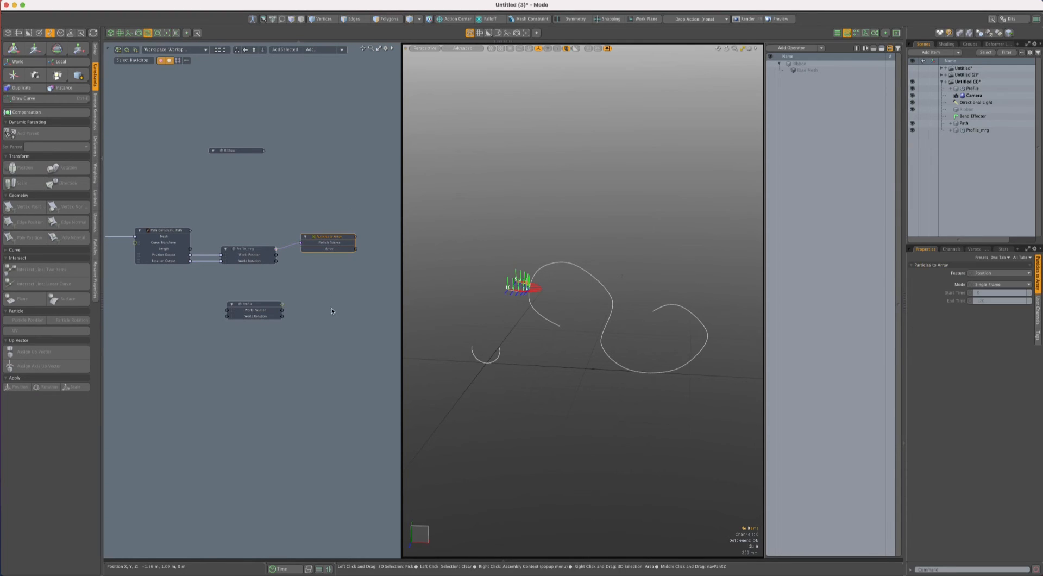
- Examine the particle axes along the merged profile, selecting Profile_mrg's vertices to compare their positions
left_click_drag(541, 294, 616, 327, "ctrl+alt")
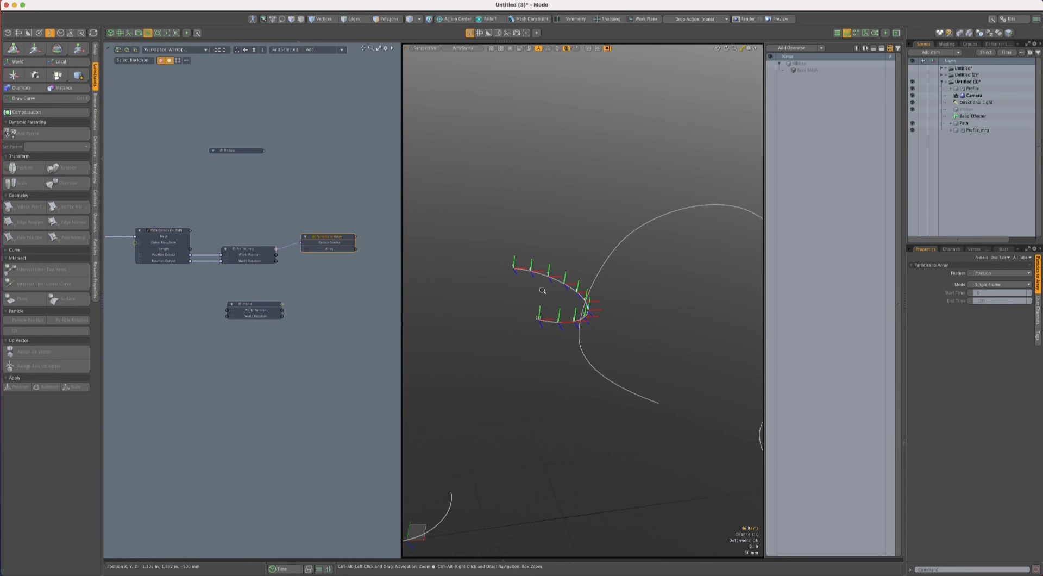
left_click_drag(544, 290, 555, 291, "ctrl+alt")
left_click(255, 251)
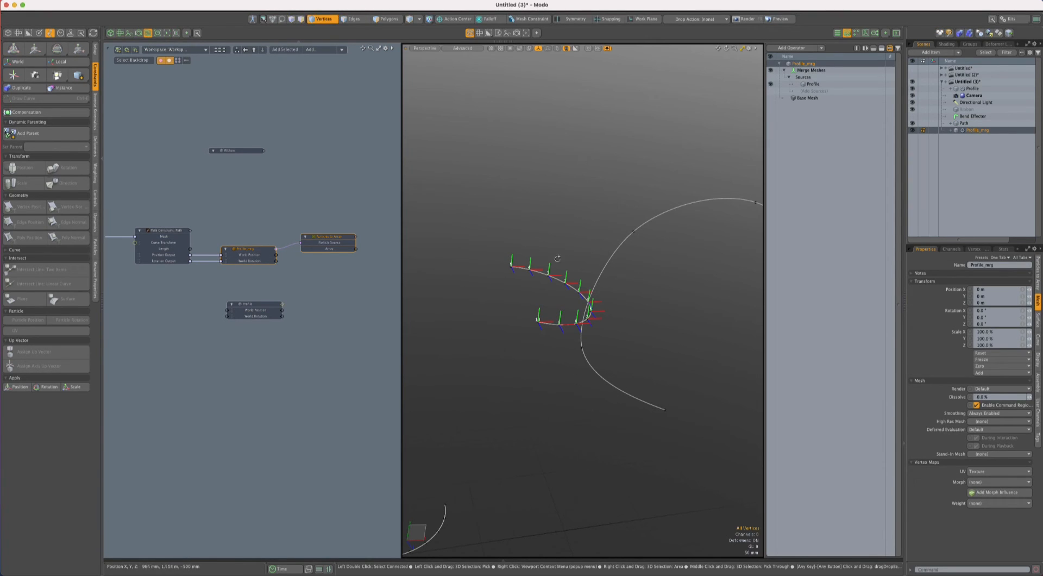
left_click_drag(557, 259, 566, 257, "ctrl+alt")
mouse_move(552, 250)
right_mouse_down()
mouse_move(505, 371)
mouse_move(655, 303)
right_mouse_up()
mouse_move(616, 332)
left_mouse_down("ctrl+alt")
mouse_move(660, 333)
mouse_move(629, 337)
left_mouse_up("ctrl+alt")
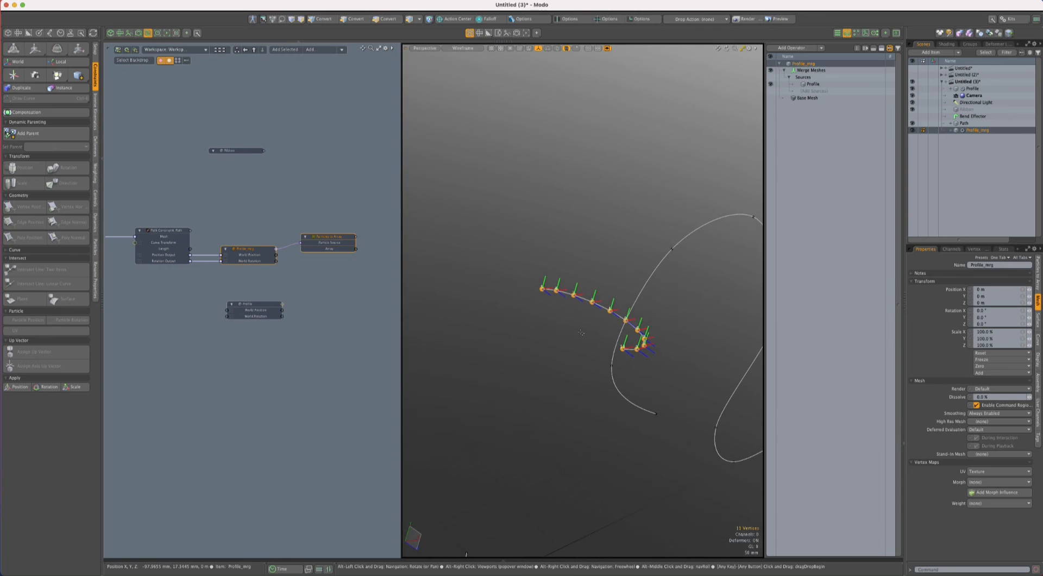
left_click(350, 348)
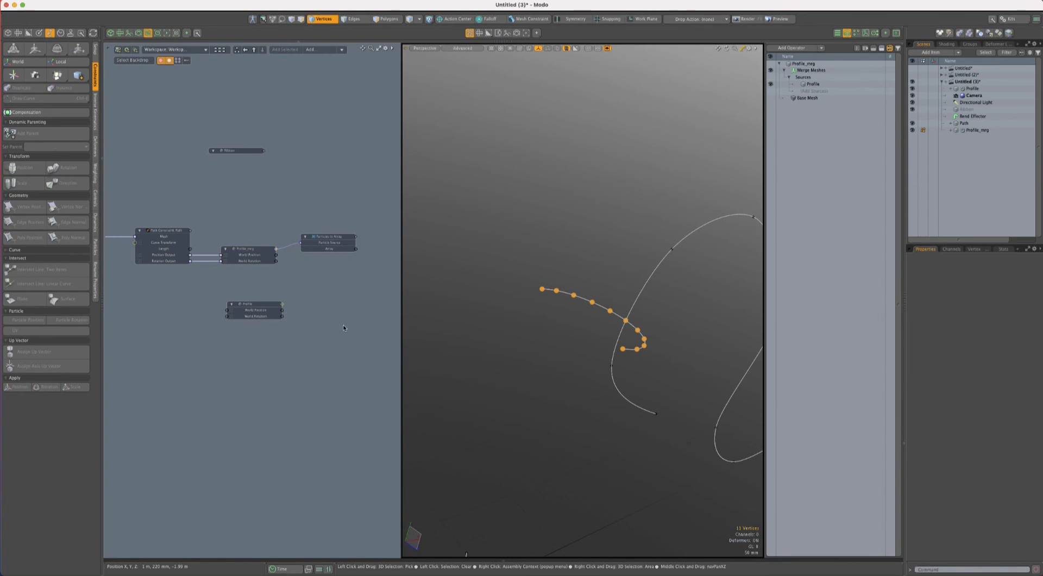
- Add a Curve Rebuild mesh operation above Merge Meshes on Profile_mrg
left_click(249, 254)
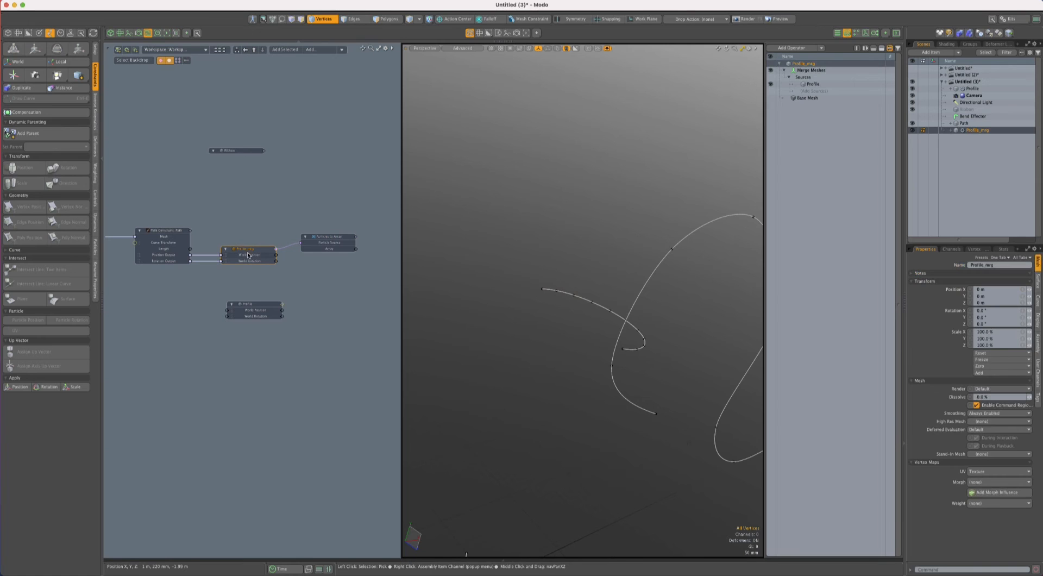
left_click(784, 70)
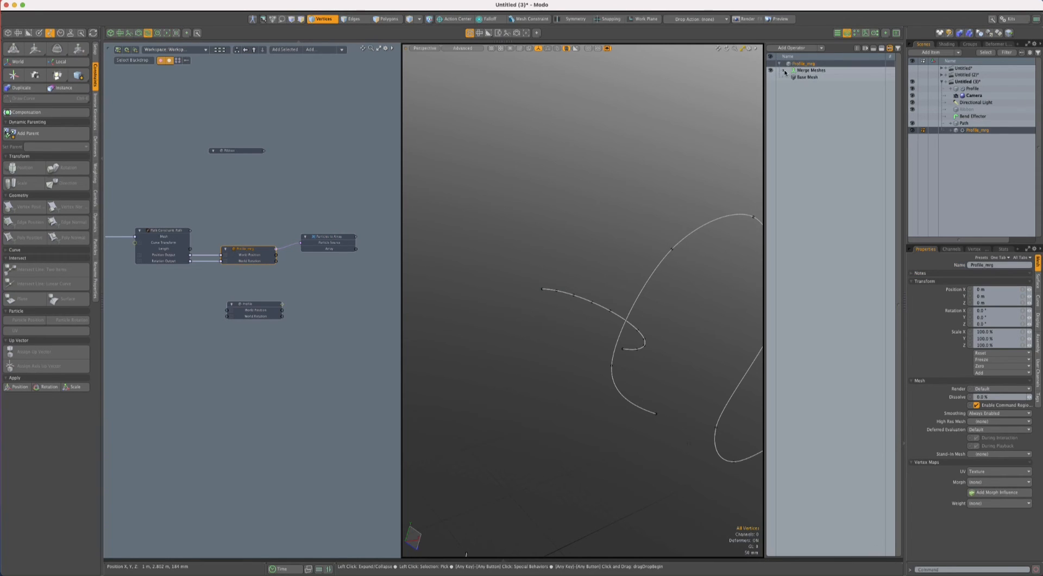
left_click(789, 48)
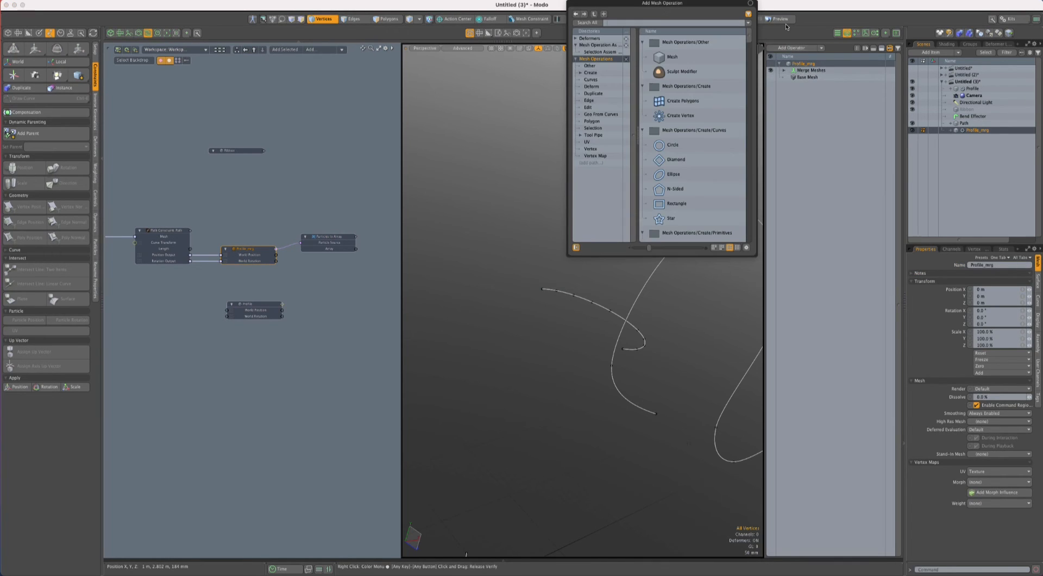
type("curve re")
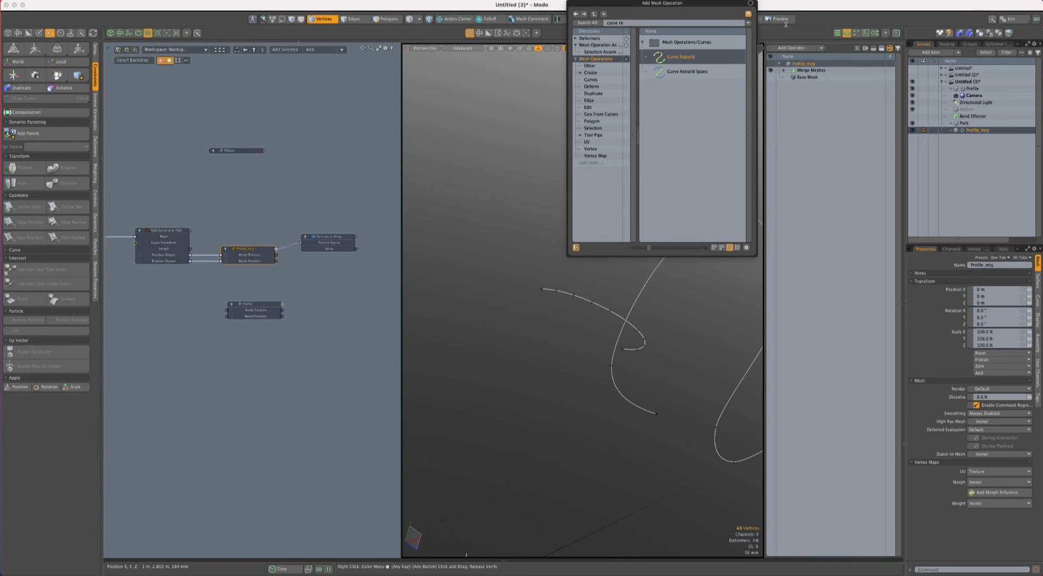
key("Return")
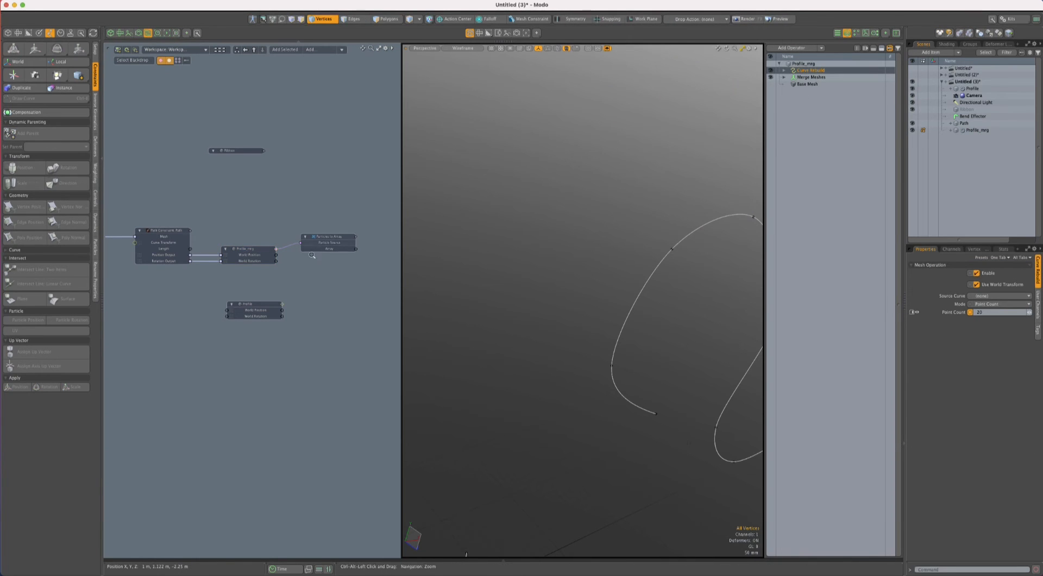
- Expose Profile_mrg's linked Merge Meshes and Curve Rebuild nodes in the schematic and stack them above Particles to Array
left_click_drag(285, 255, 334, 253, "ctrl+alt")
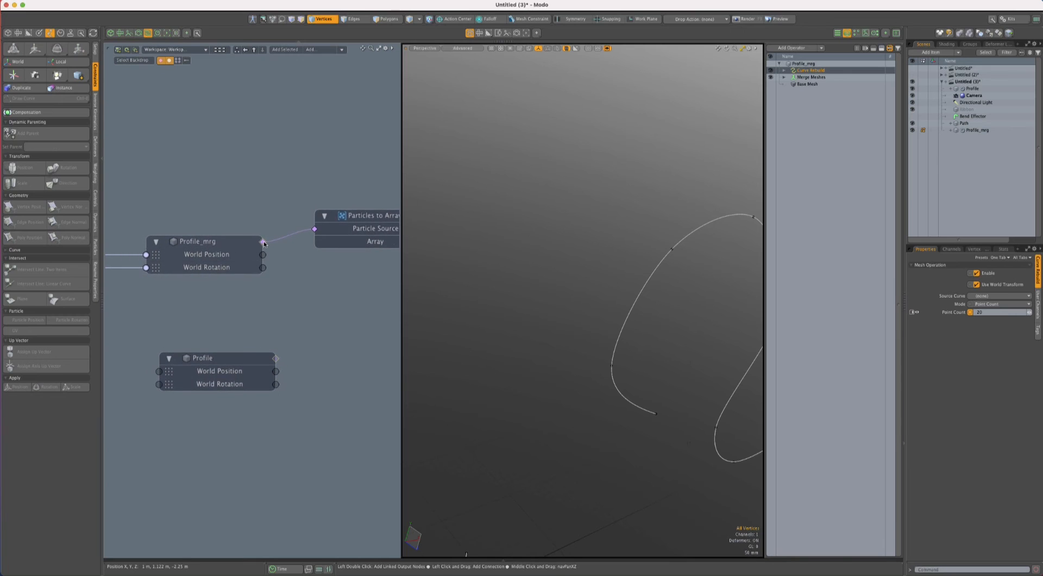
double_click(263, 241)
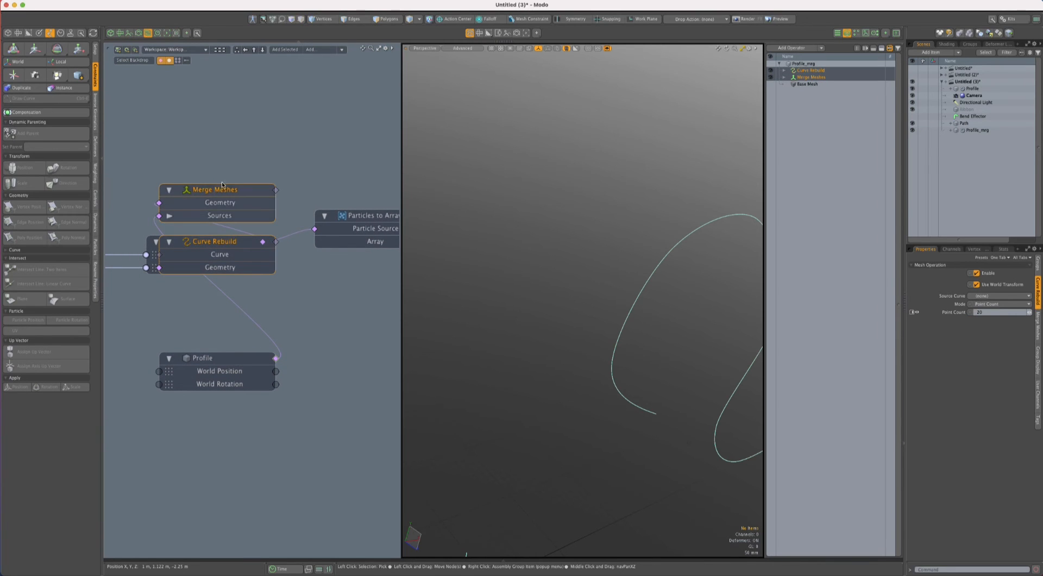
left_click_drag(225, 199, 365, 122)
left_click_drag(228, 137, 210, 139, "ctrl+alt")
left_click_drag(222, 149, 178, 190, "alt")
left_click_drag(284, 162, 293, 161)
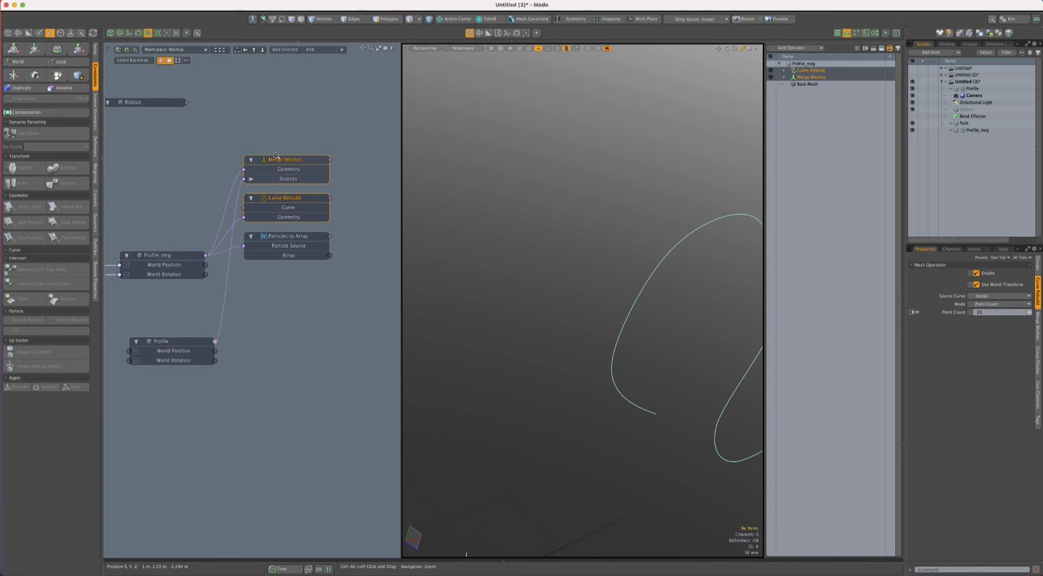
left_click_drag(275, 156, 247, 156, "ctrl+alt")
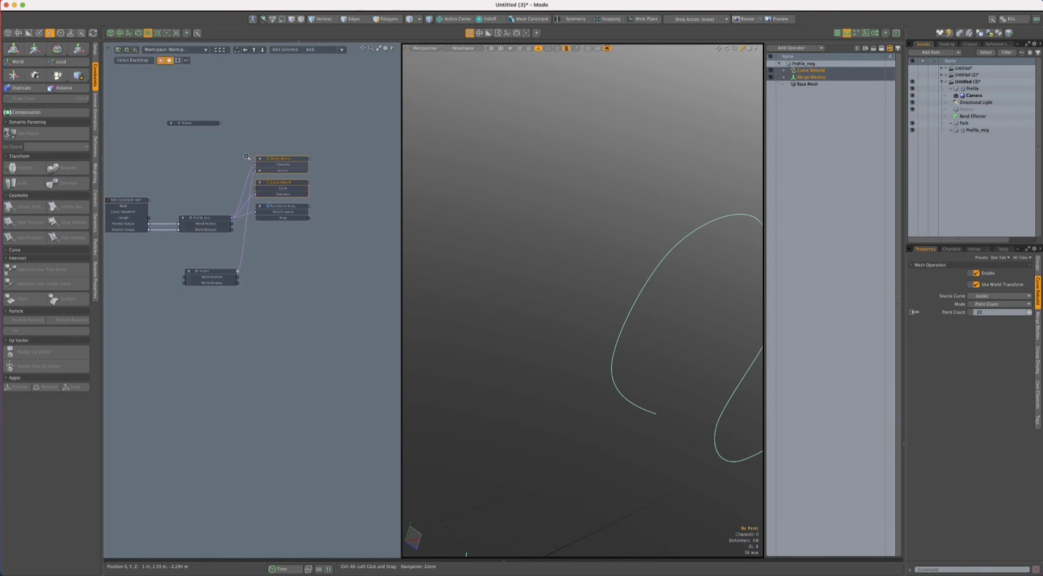
- Examine the Merge Meshes settings and where the rebuilt Profile_mrg curve sits relative to the path
left_click(274, 158)
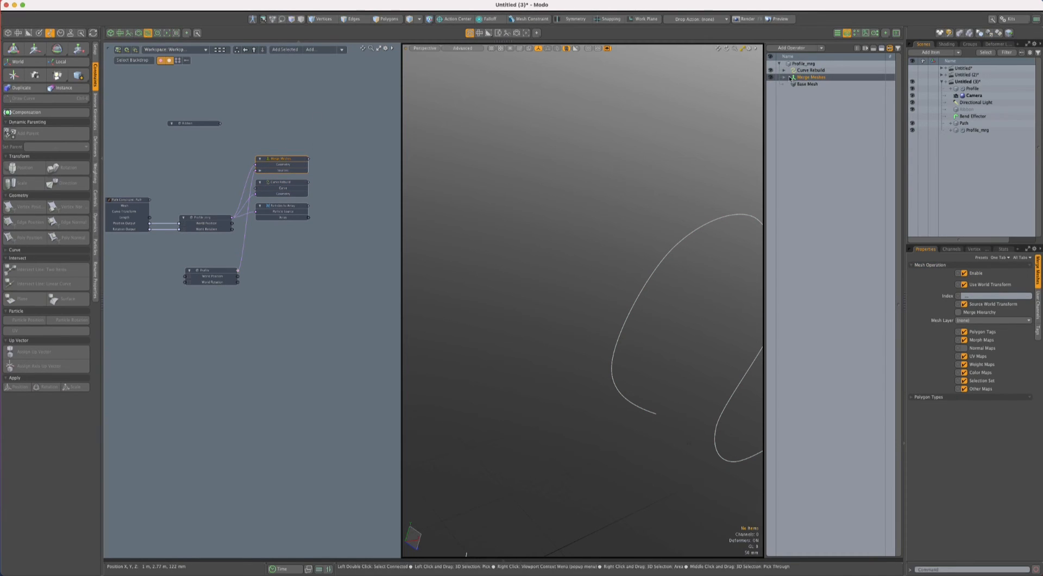
scroll(250, 304, "down", 3)
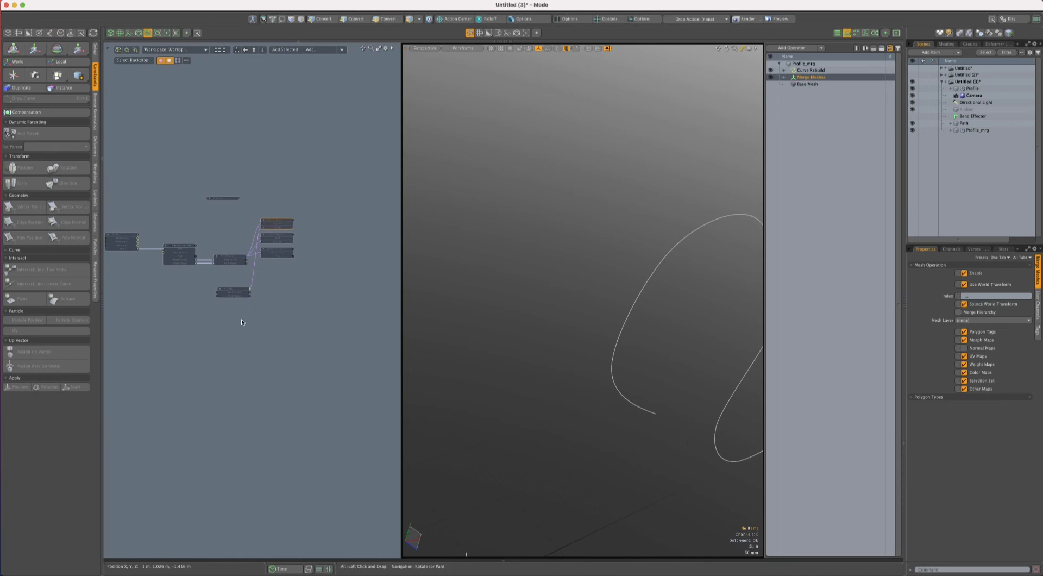
left_click(244, 329)
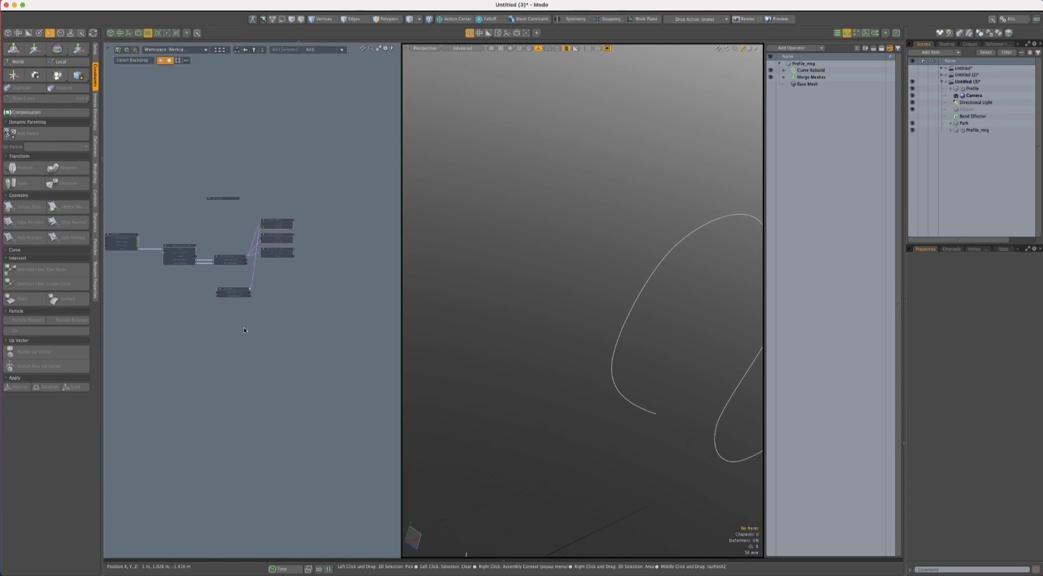
left_click(233, 258)
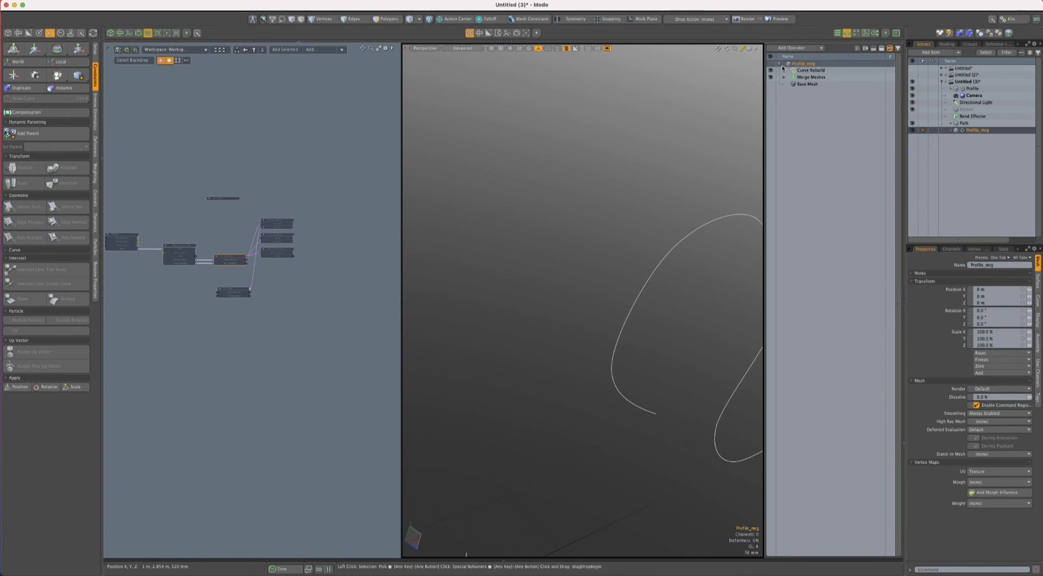
scroll(561, 228, "down", 5)
left_click_drag(609, 245, 602, 240, "alt+shift")
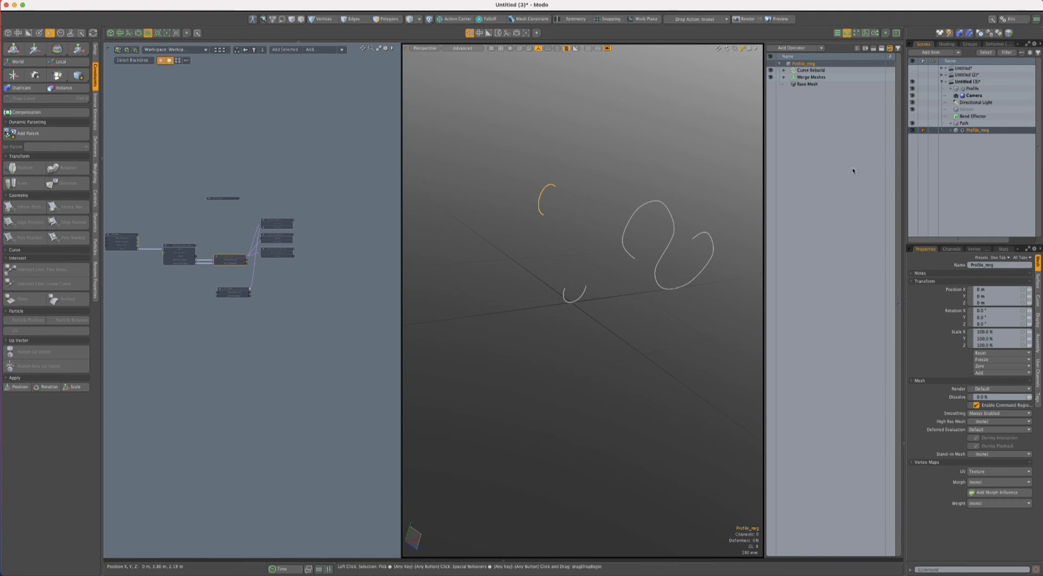
left_click_drag(514, 195, 471, 189, "alt")
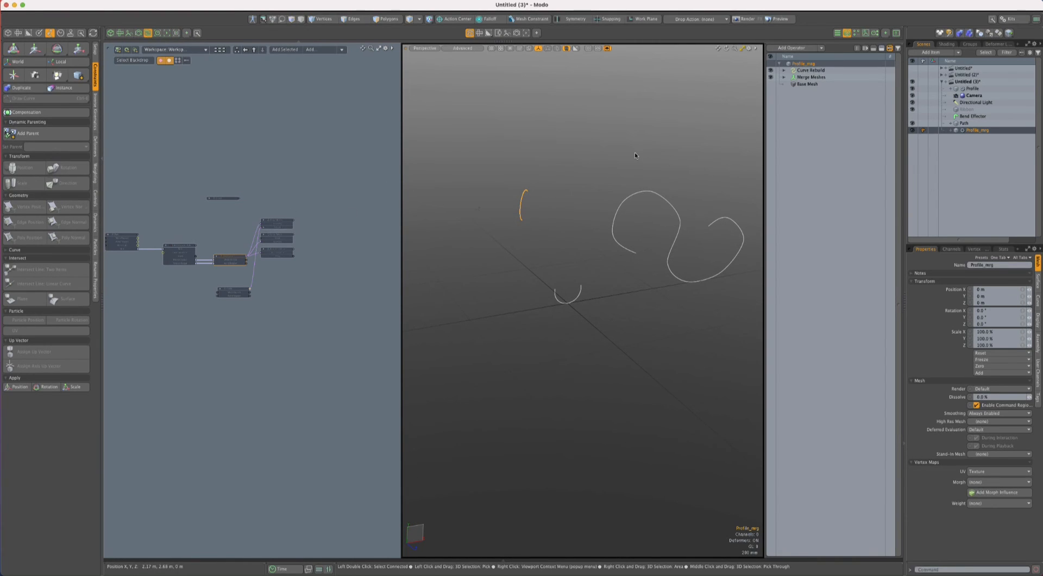
left_click_drag(576, 210, 579, 211, "ctrl+alt")
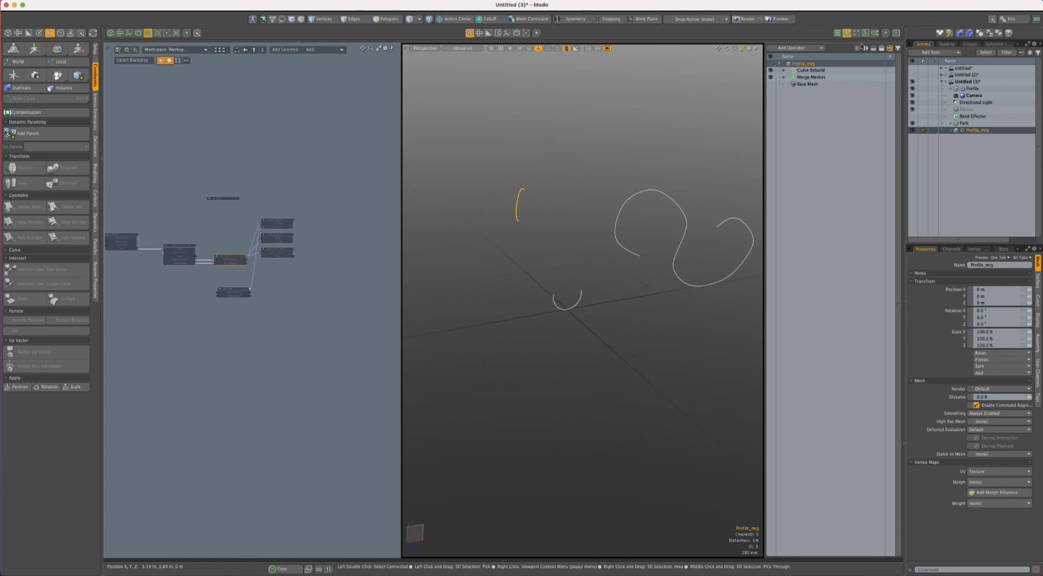
- Turn off Use World Transform on the Curve Rebuild operation and check the profile's vertices against the path
left_click(830, 71)
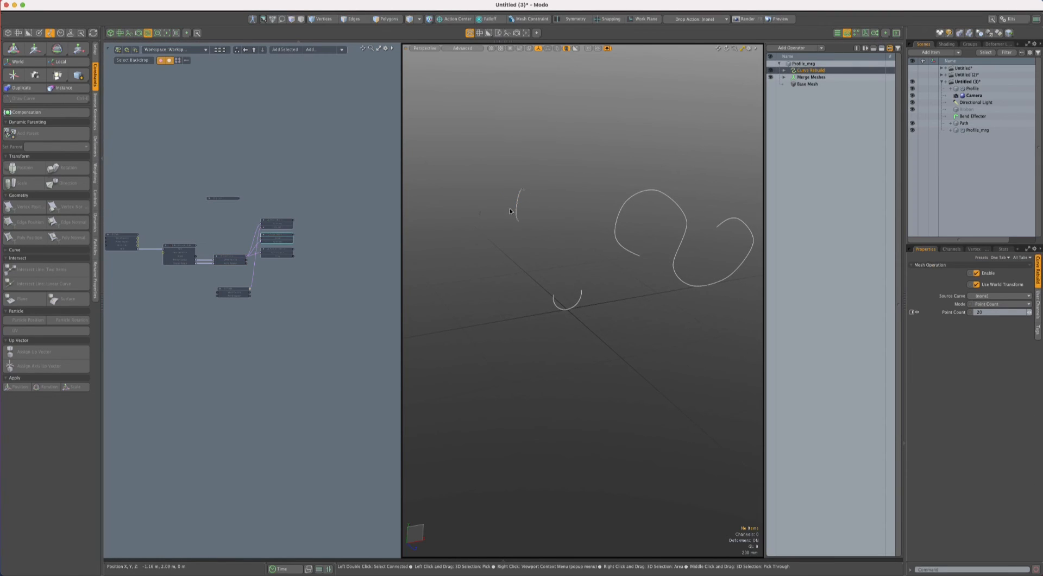
key("1")
left_click_drag(505, 207, 543, 209, "ctrl+alt")
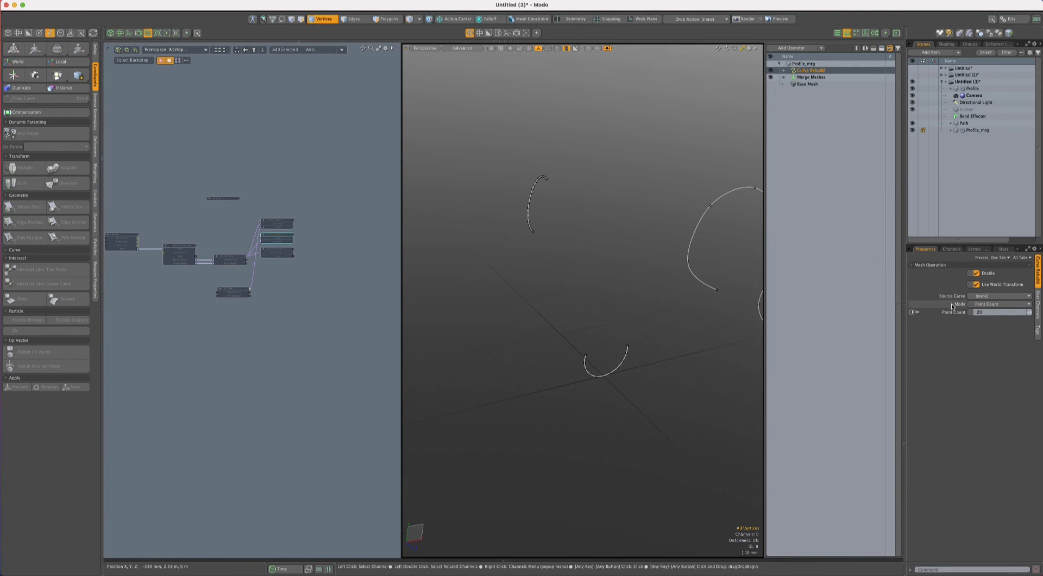
left_click_drag(679, 261, 650, 265, "alt+shift")
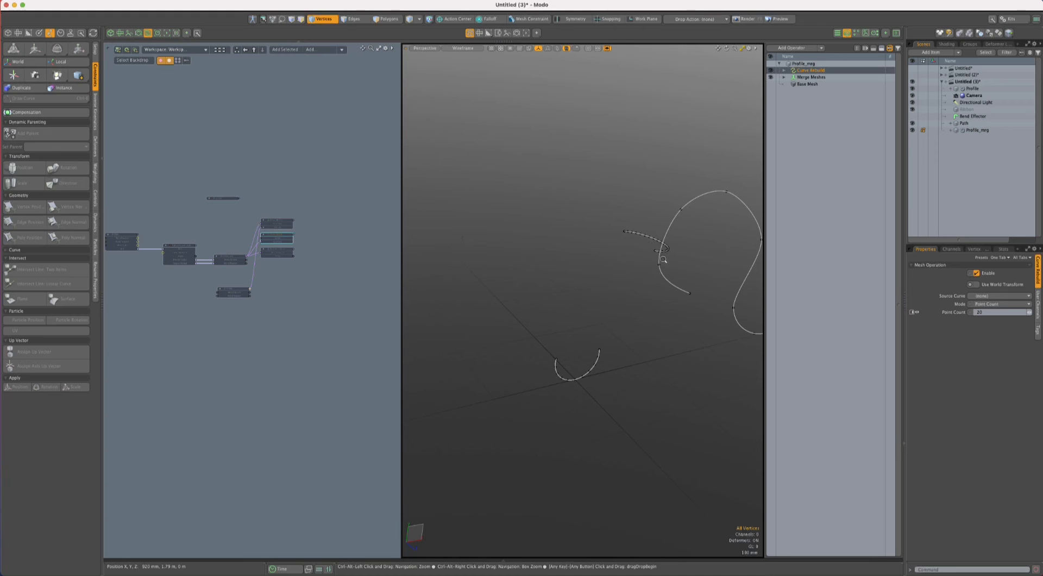
left_click_drag(663, 259, 697, 267, "ctrl+alt")
left_click_drag(697, 267, 649, 249, "alt+shift")
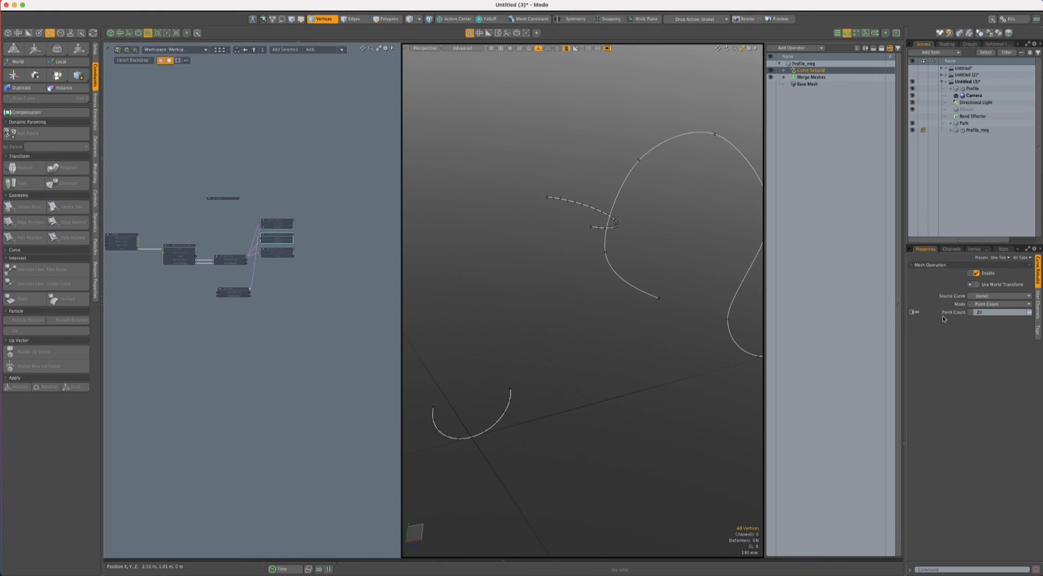
- Vary the Curve Rebuild operation's Point Count interactively, leave it at 7, and check the spacing of the profile's vertices
left_click(952, 312)
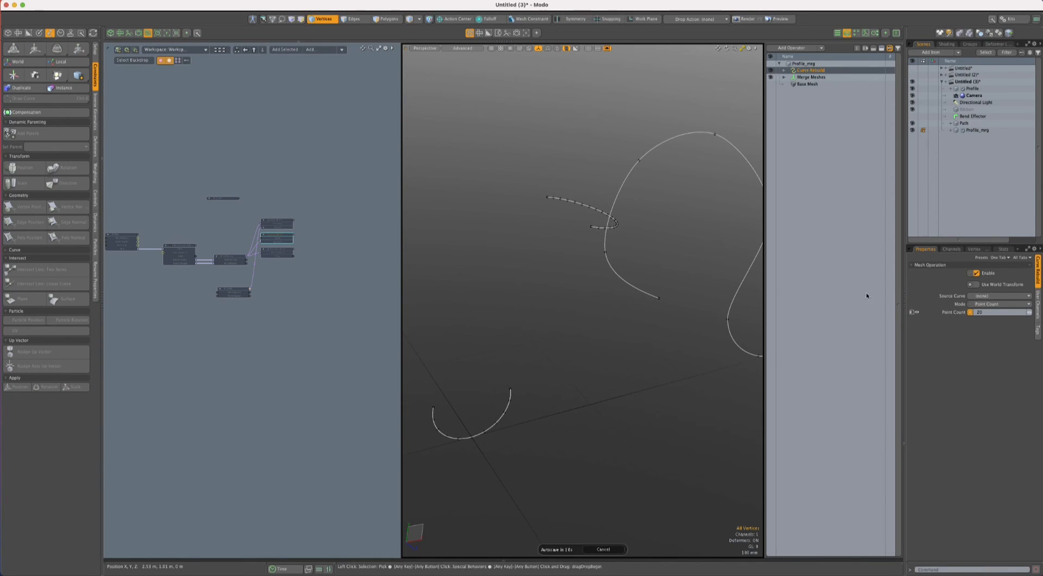
key("5")
key("c")
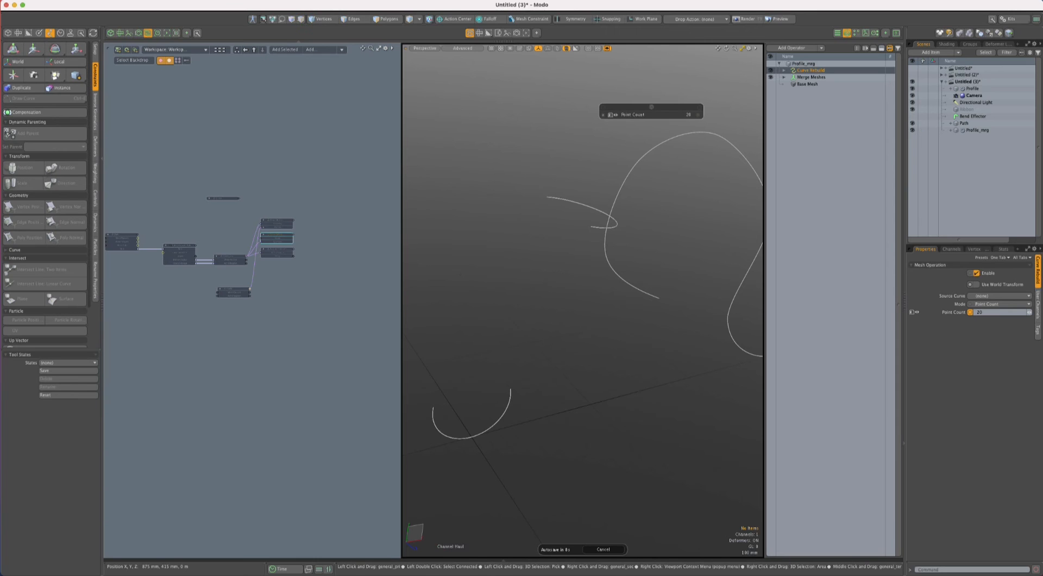
left_click_drag(589, 226, 647, 196)
key("1")
scroll(604, 219, "up", 3)
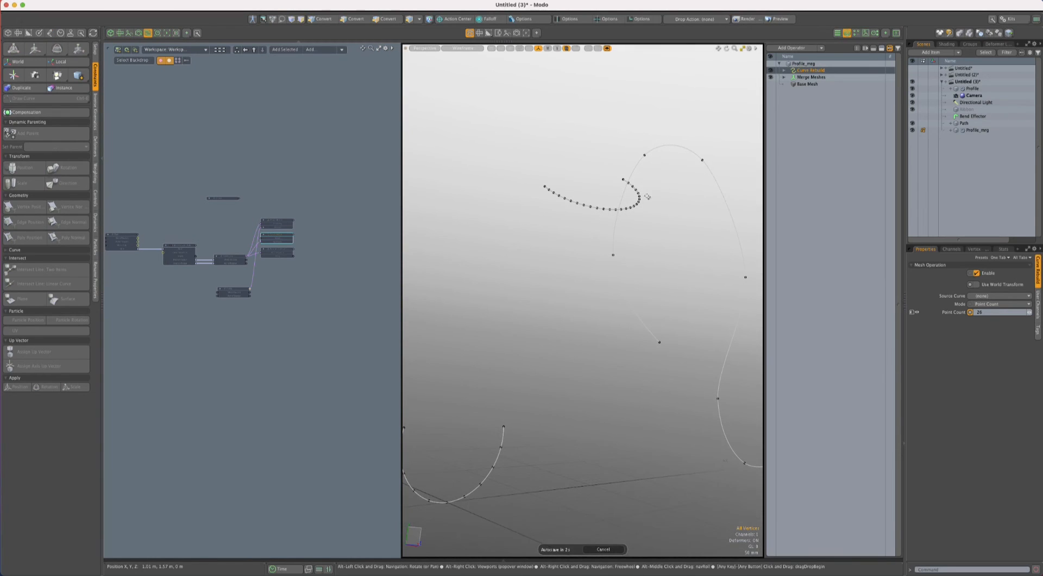
key("c")
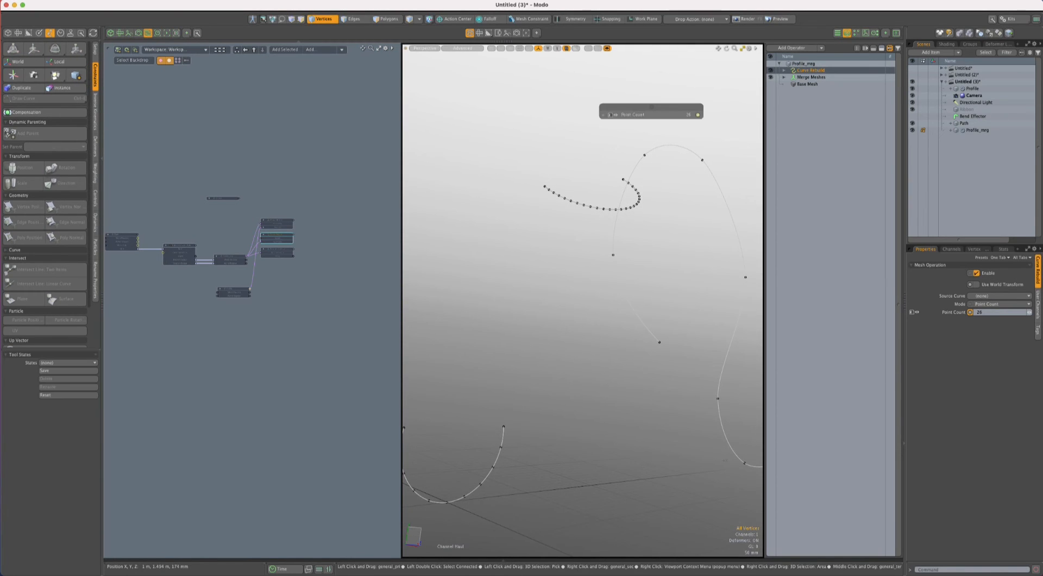
left_click_drag(647, 197, 619, 197)
left_click_drag(621, 226, 649, 228, "alt")
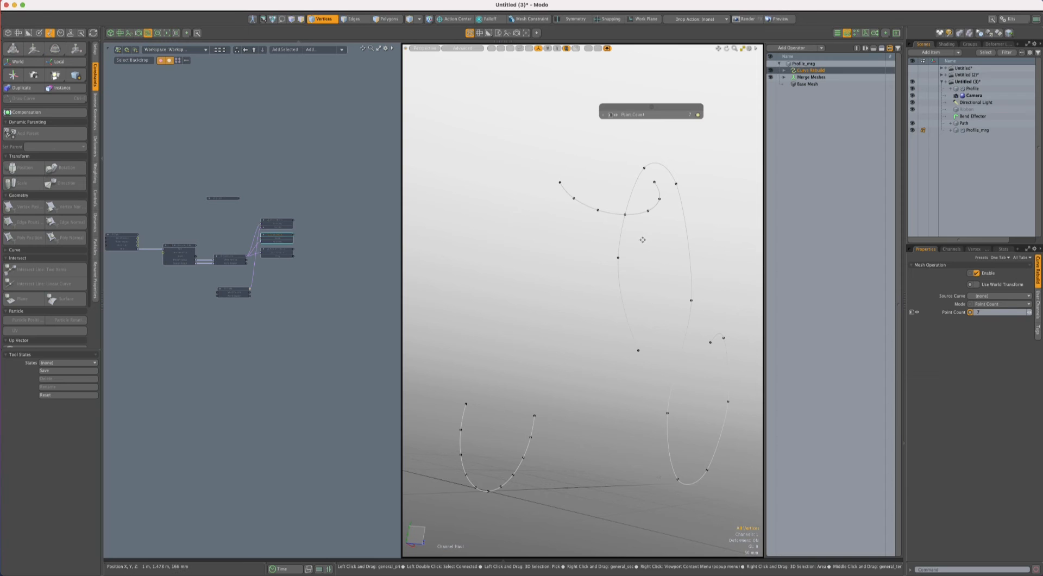
key("q")
left_click_drag(631, 245, 552, 231, "alt")
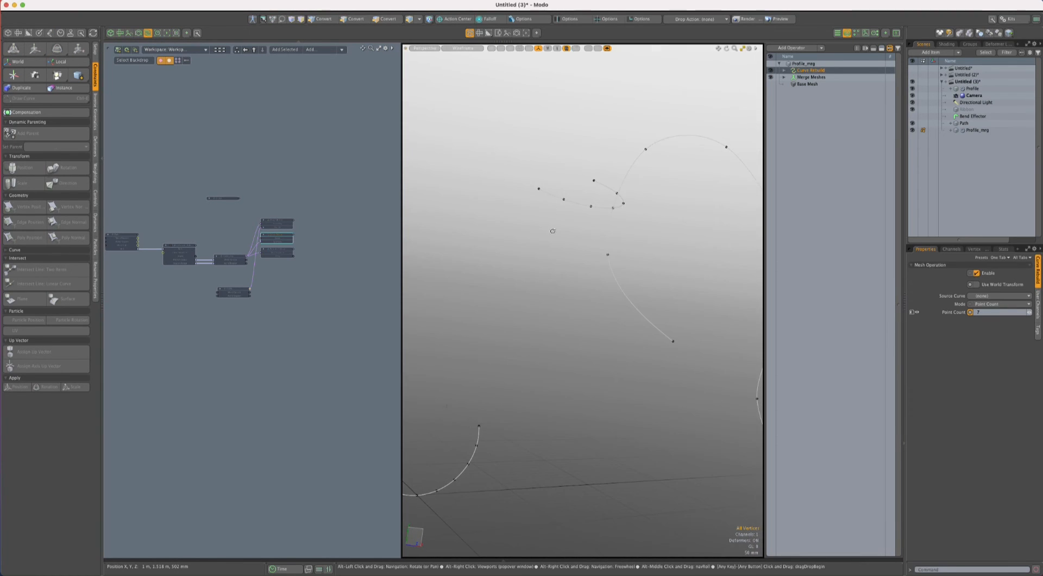
- Remove the Merge Meshes and Curve Rebuild nodes from the schematic and space Particles to Array away from Profile_mrg
left_click_drag(293, 220, 343, 226, "ctrl+alt")
left_click(274, 219, "shift")
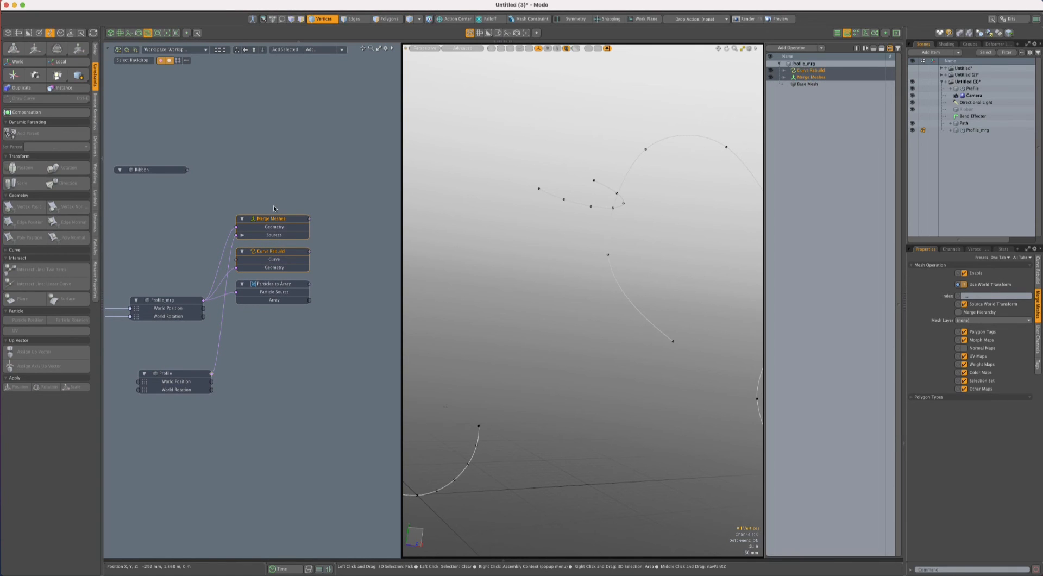
key("Delete")
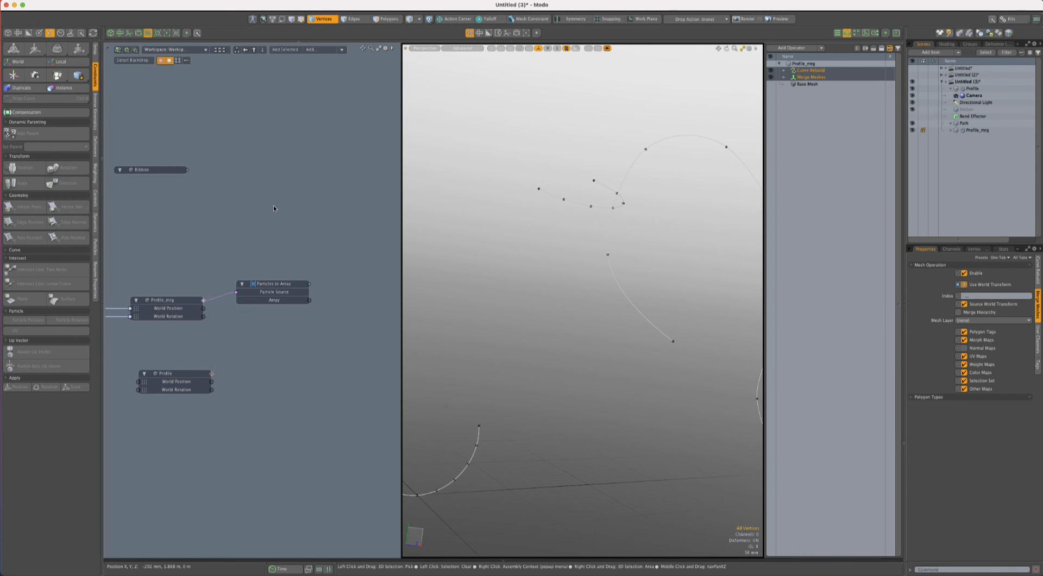
left_click_drag(273, 289, 314, 296)
left_click(236, 260)
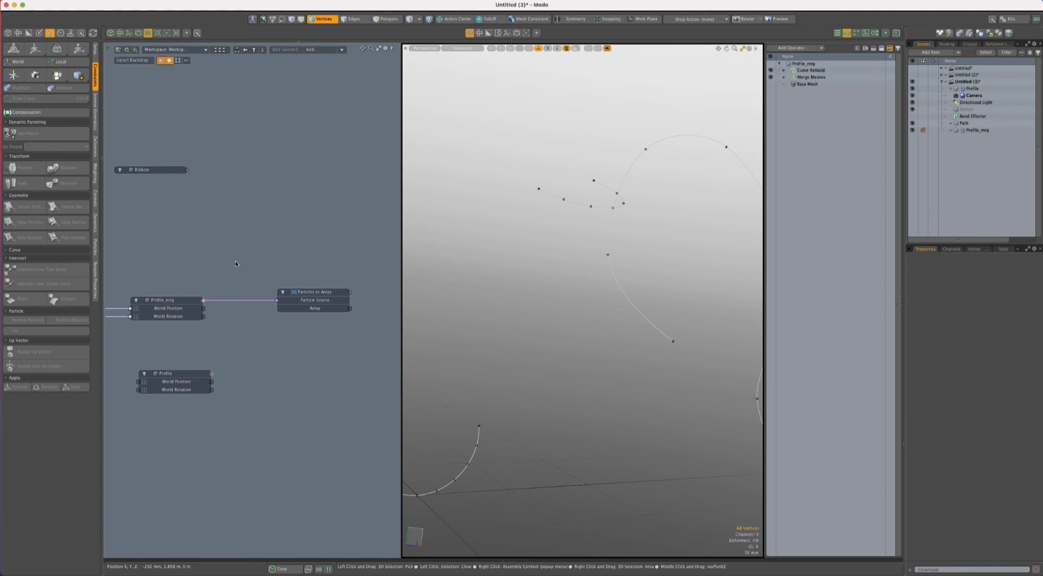
- Add a Curve Particle Generator to the schematic and place it above Profile_mrg
left_click(321, 50)
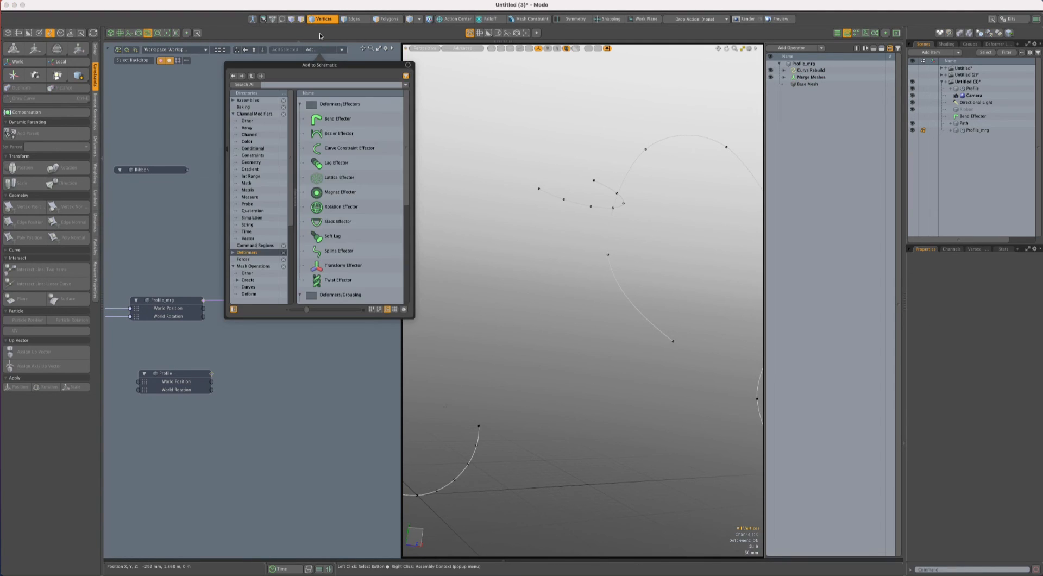
type("curve pa")
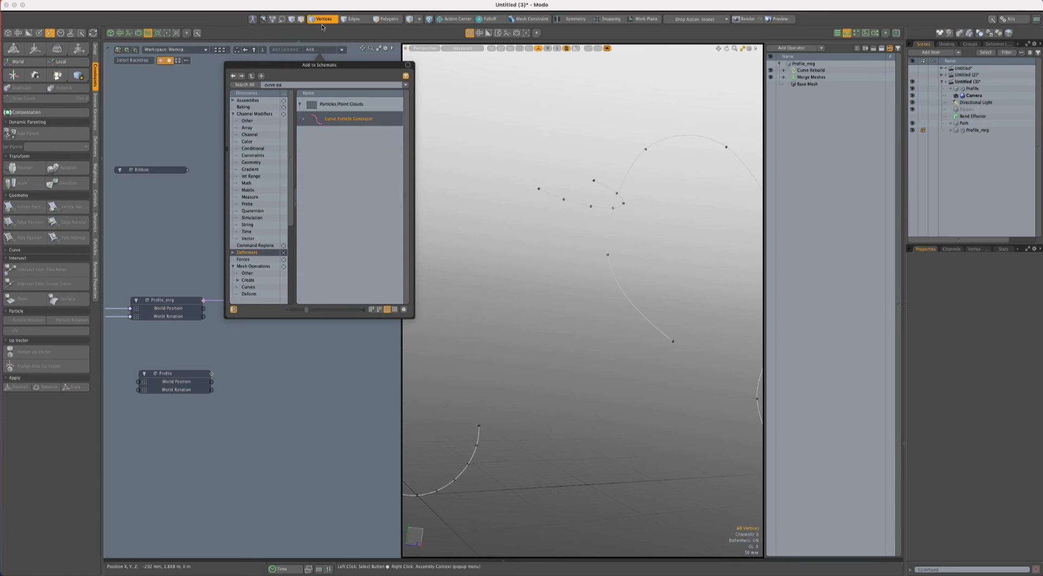
left_click(255, 341)
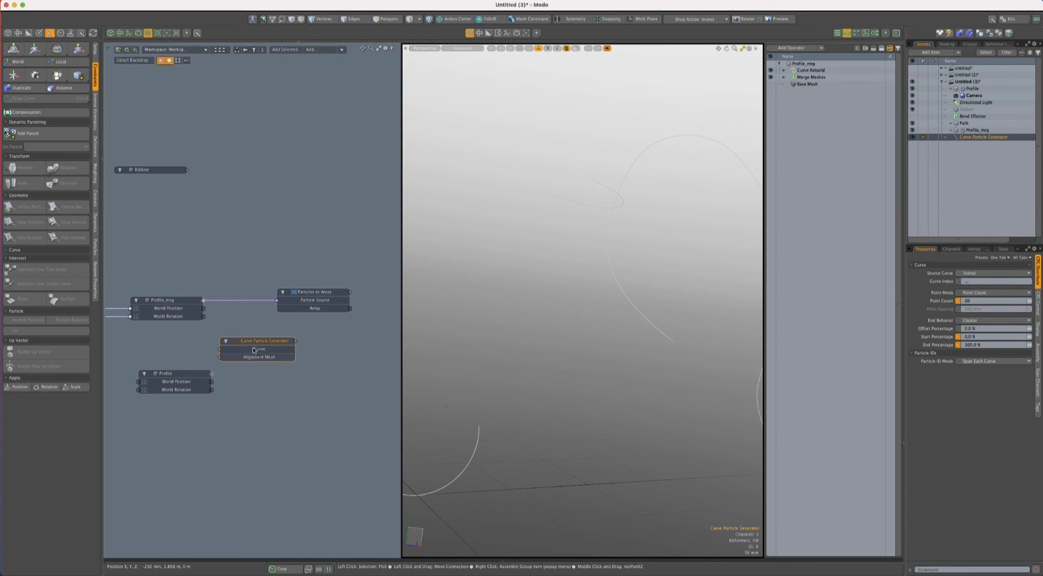
left_click_drag(256, 338, 241, 228)
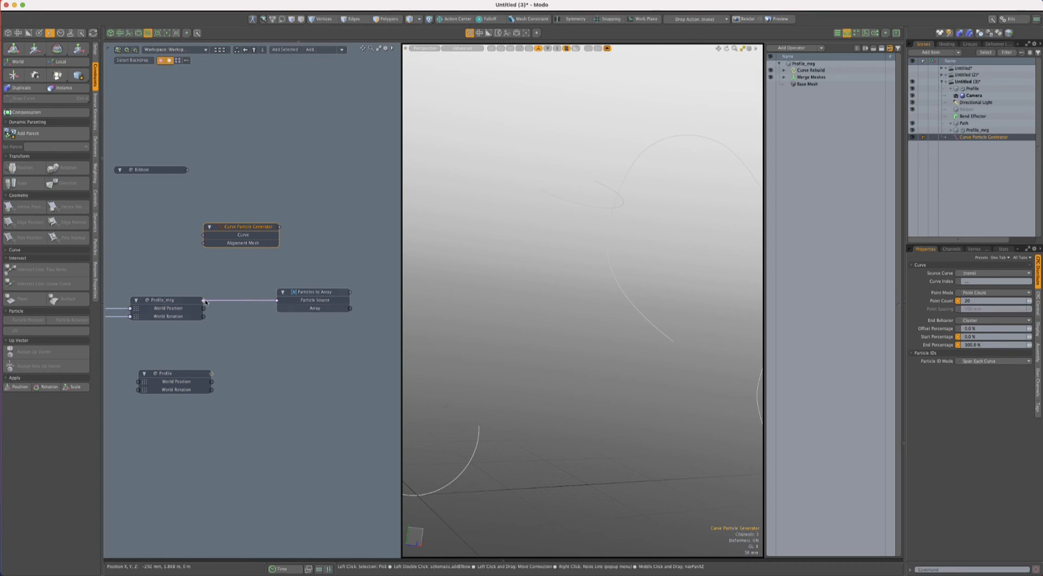
- Link Profile_mrg to the Curve Particle Generator's Curve input and the generator to Particles to Array's Particle Source, then inspect the particles
left_click_drag(203, 300, 190, 274)
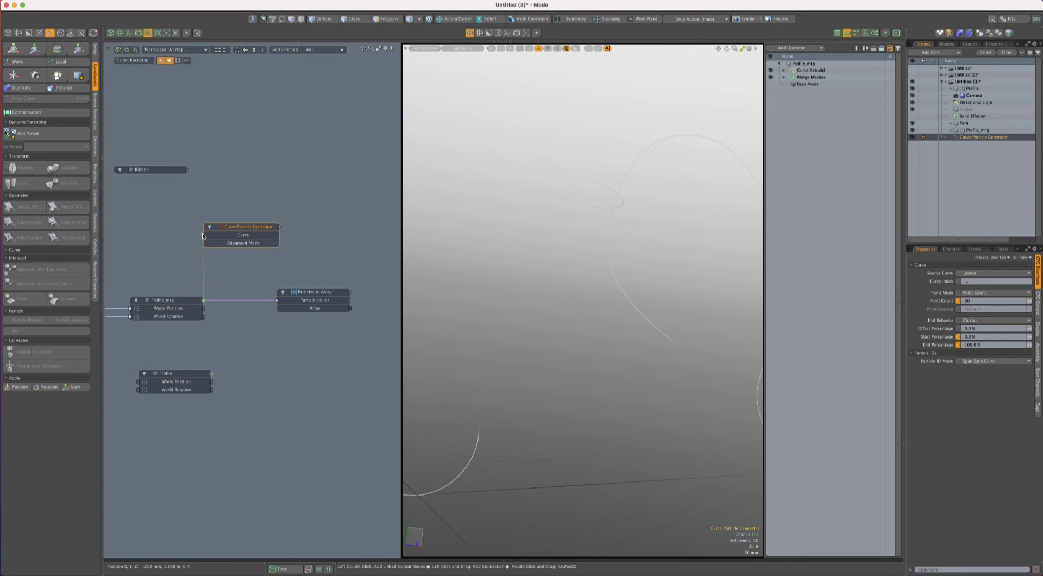
left_click_drag(203, 236, 203, 234)
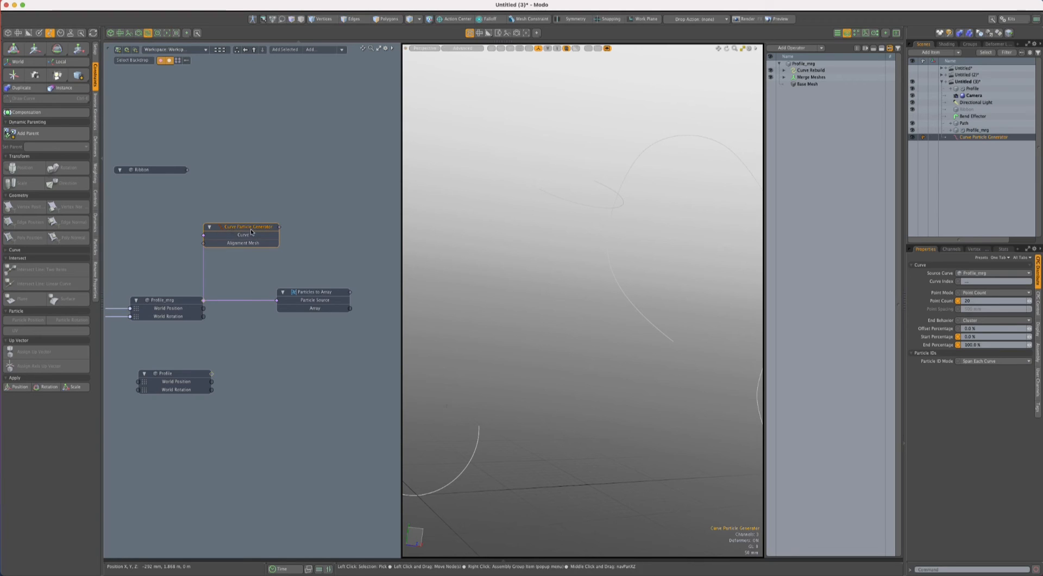
left_click_drag(279, 226, 283, 301)
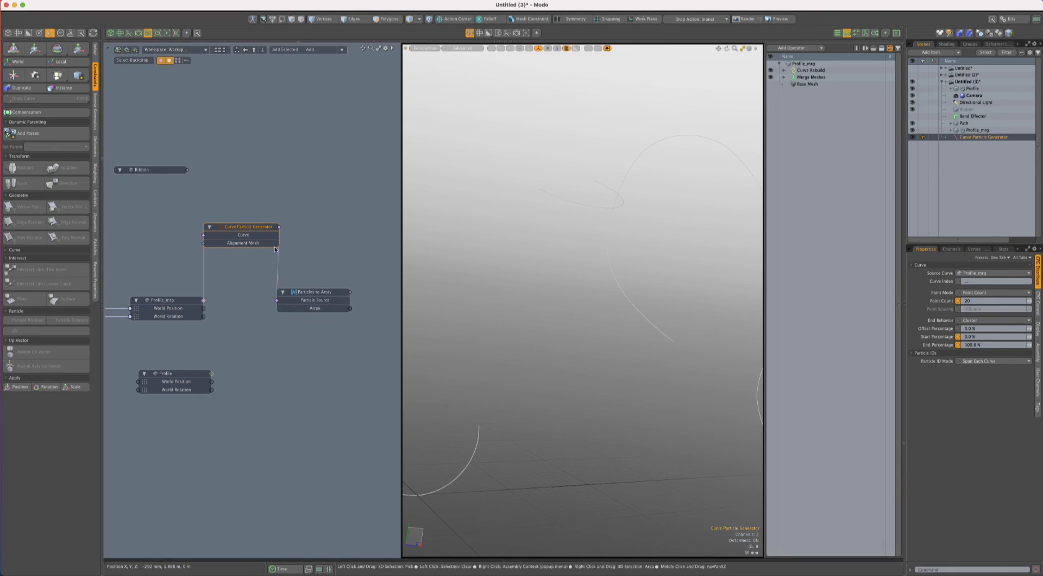
left_click(317, 293)
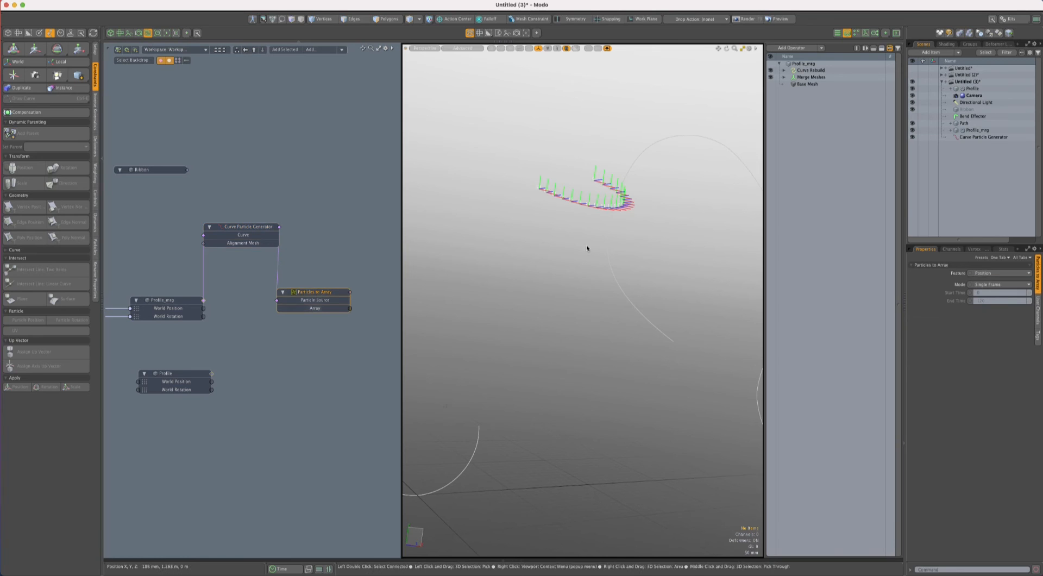
left_click_drag(629, 243, 561, 408, "alt")
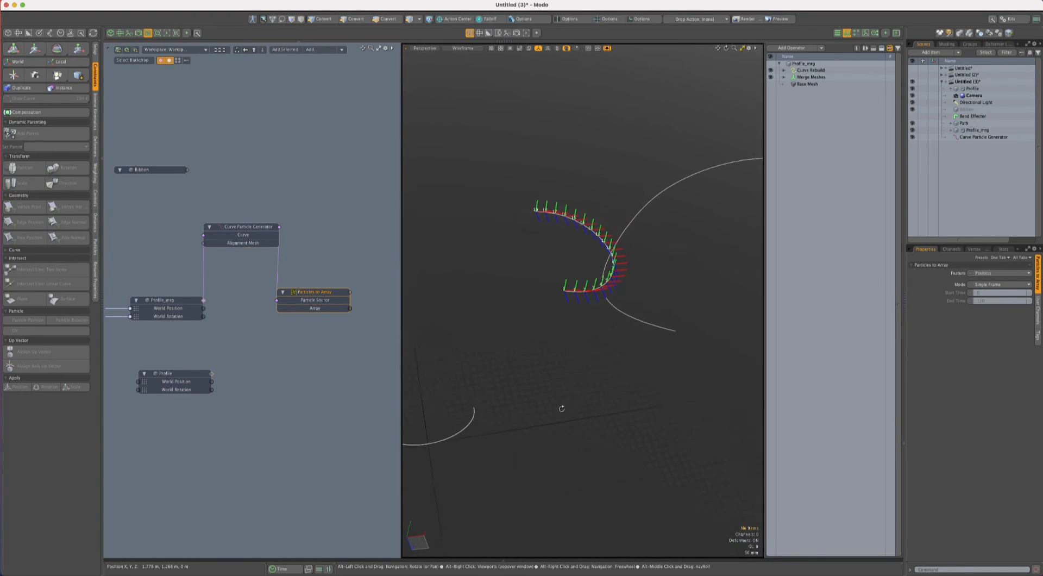
- Reduce the Curve Particle Generator's Point Count to 7
left_click(234, 228)
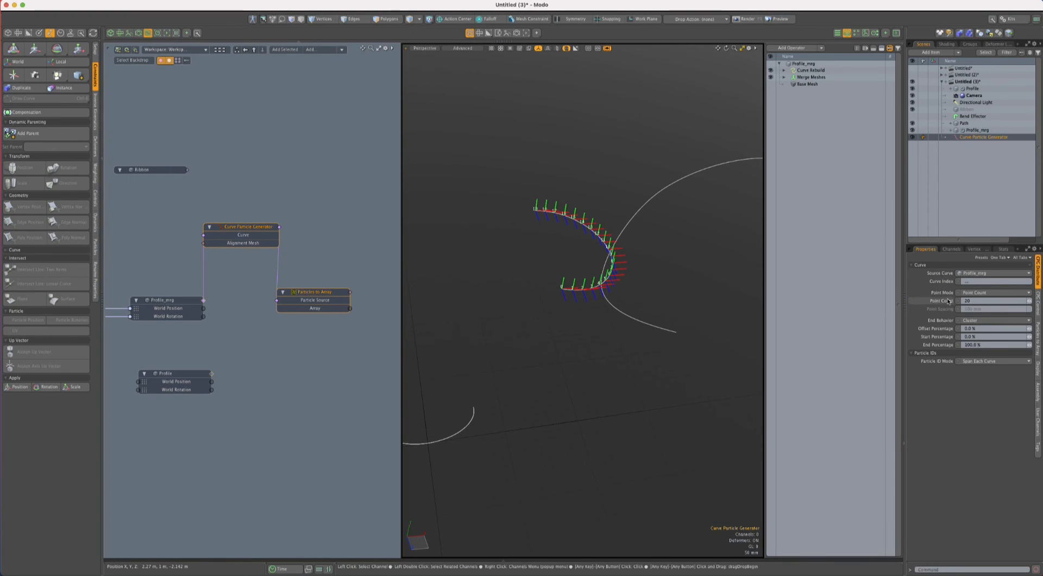
key("c")
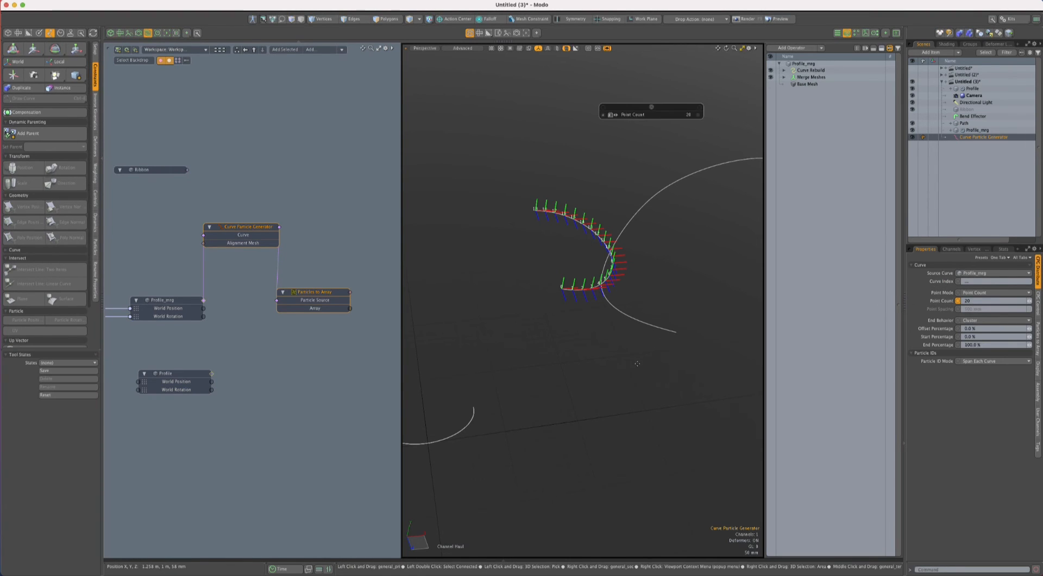
left_click_drag(636, 361, 571, 383)
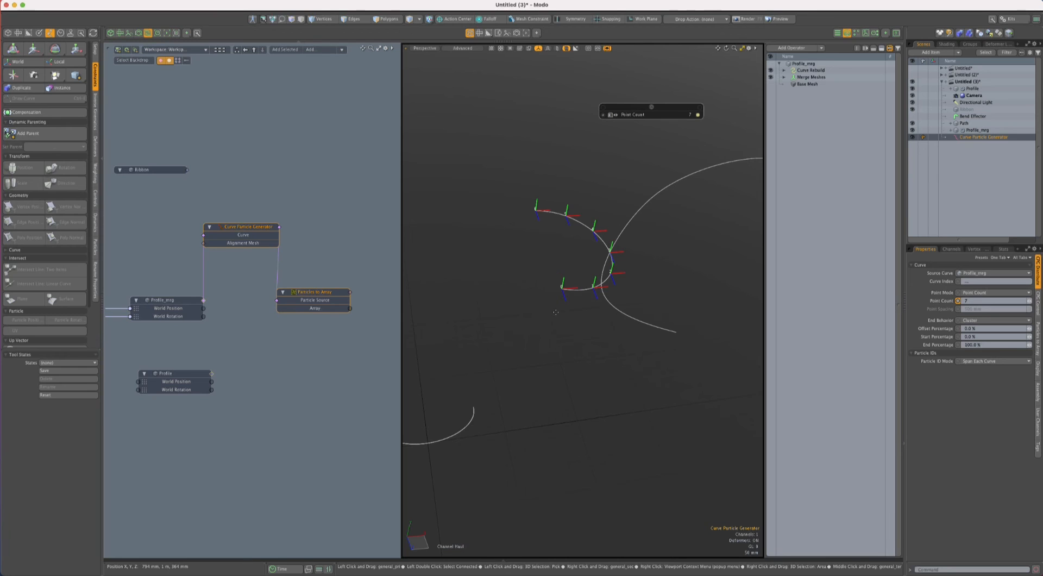
- Try out the generator's Start Percentage and Offset Percentage, then reset both to 0%
left_click(924, 337)
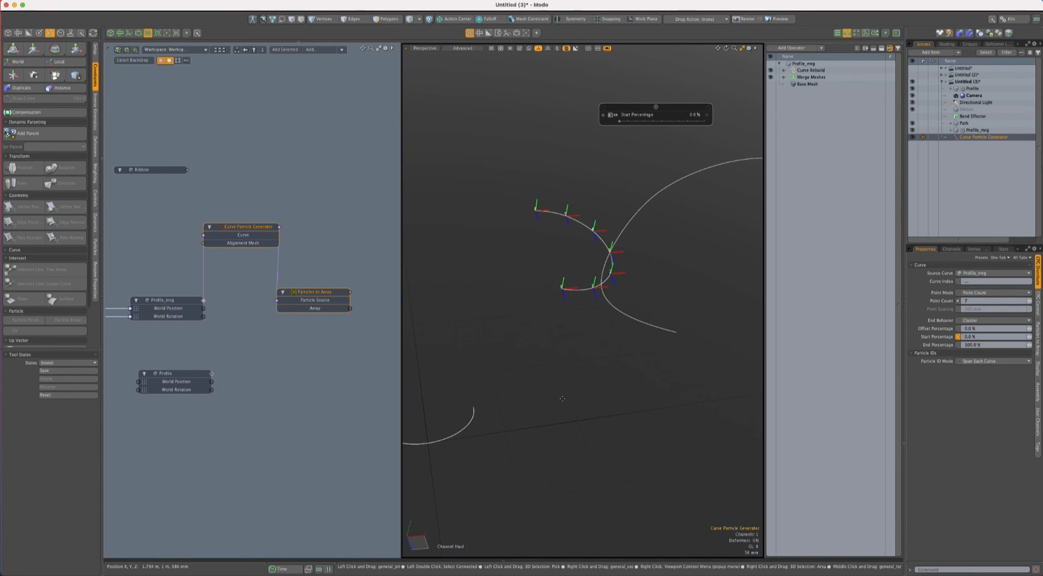
left_click_drag(550, 364, 567, 364)
left_click(935, 328)
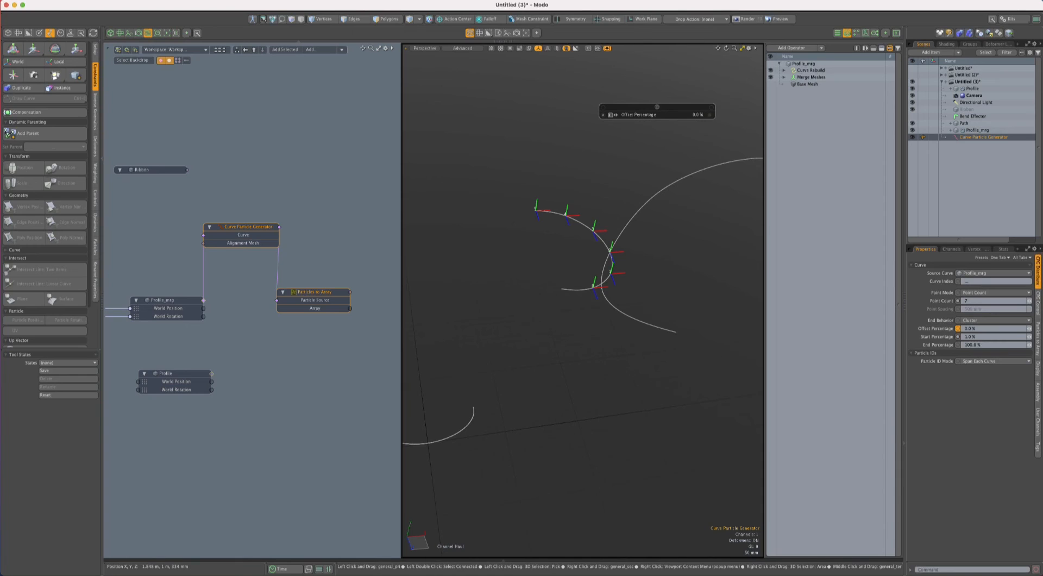
left_click_drag(681, 359, 655, 359)
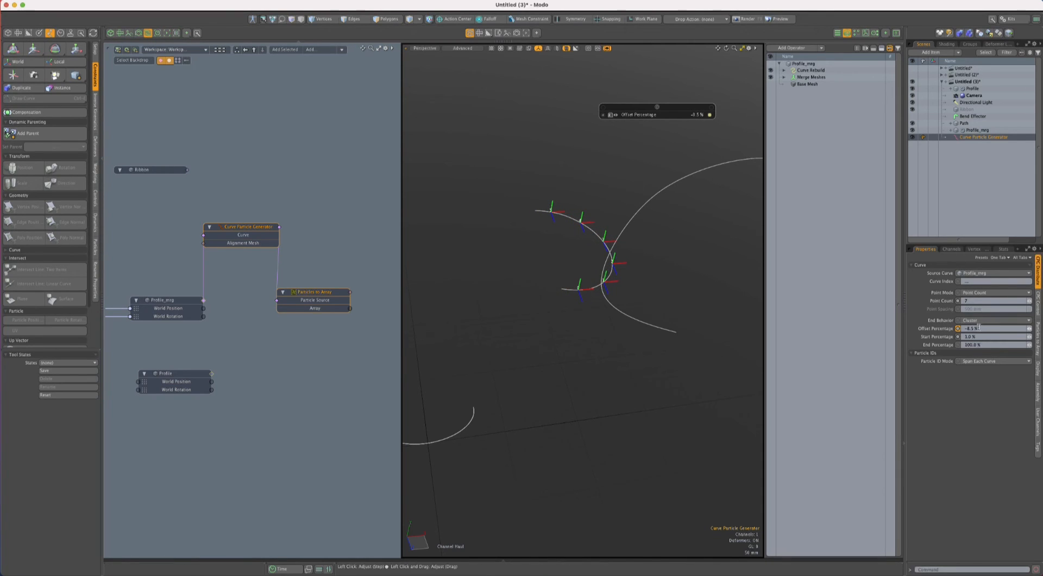
type("0")
key("Tab")
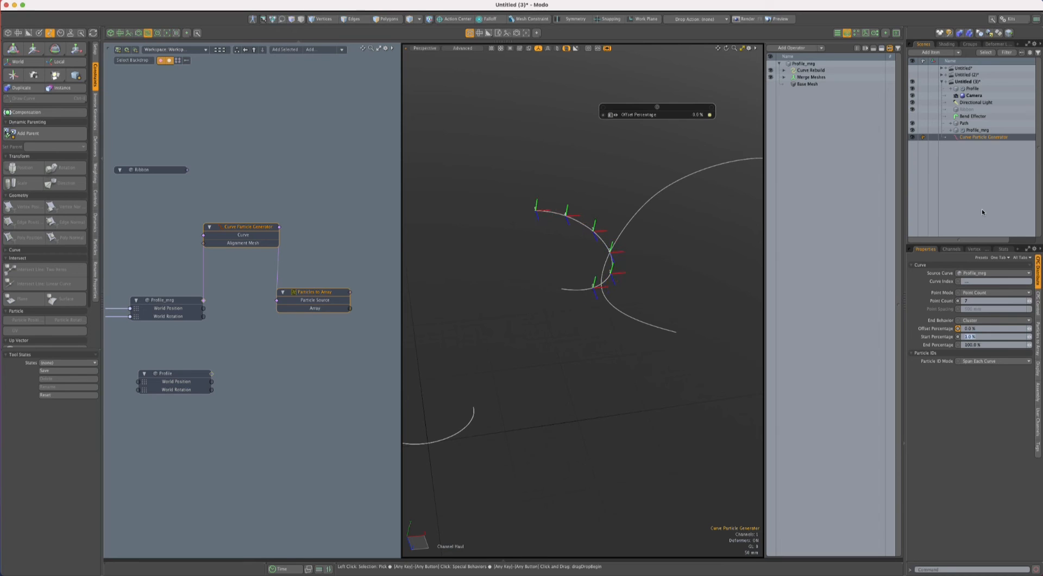
type("0")
key("Return")
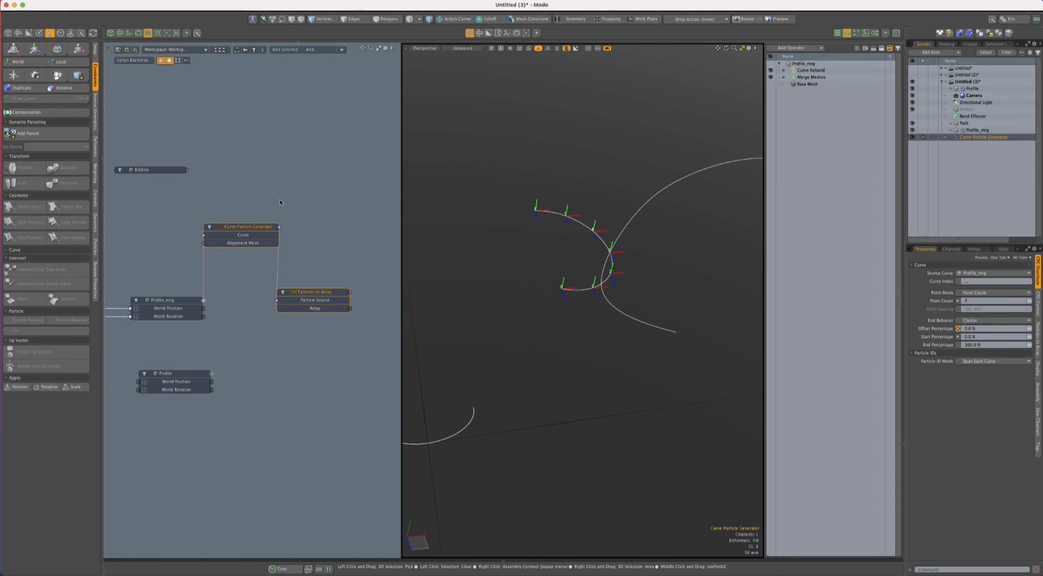
- Move Particles to Array beside the Curve Particle Generator, then delete the generator despite its references
left_click(279, 202)
left_click_drag(316, 292, 349, 212)
left_click(246, 235)
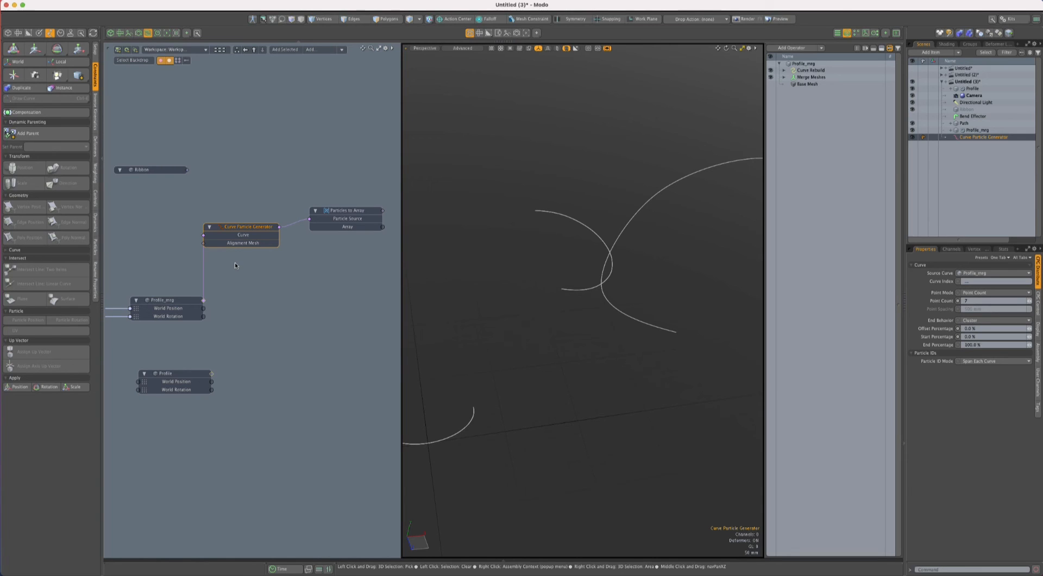
key("Delete")
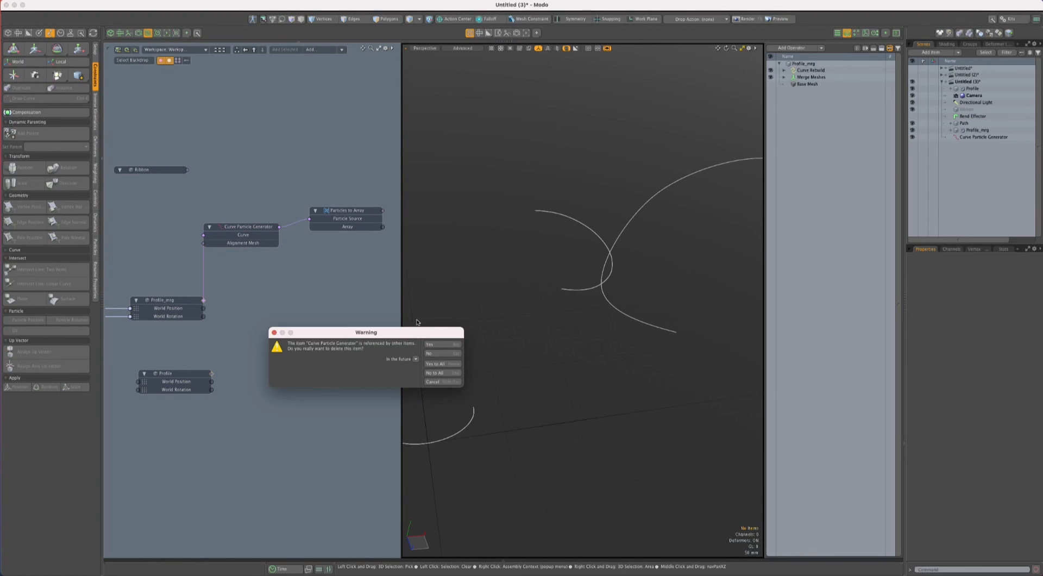
left_click(432, 345)
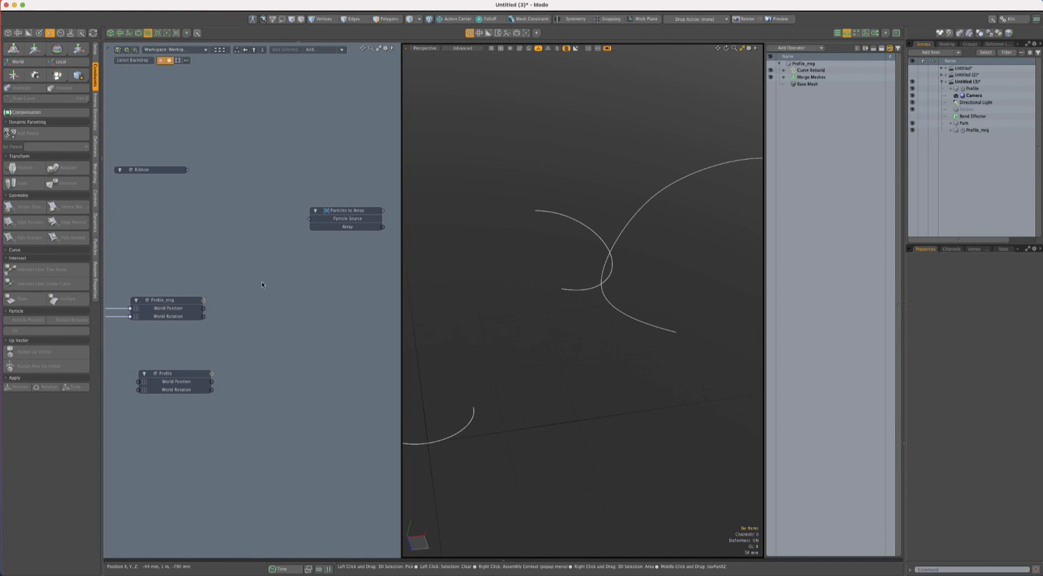
- Link Profile_mrg directly to the Particle Source of Particles to Array and reposition that node to check the resulting particles
left_click(201, 300)
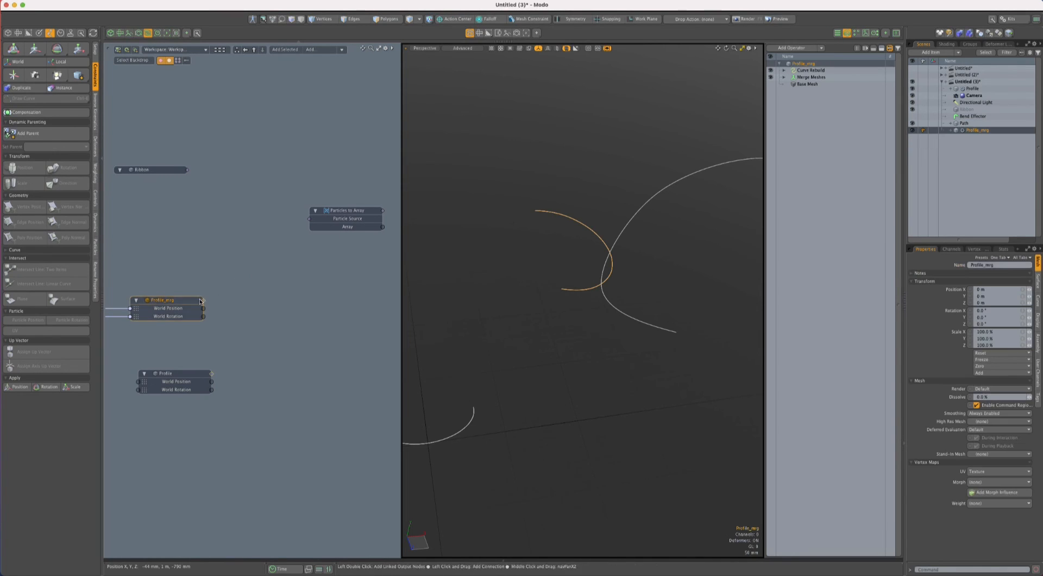
left_click_drag(205, 302, 309, 219)
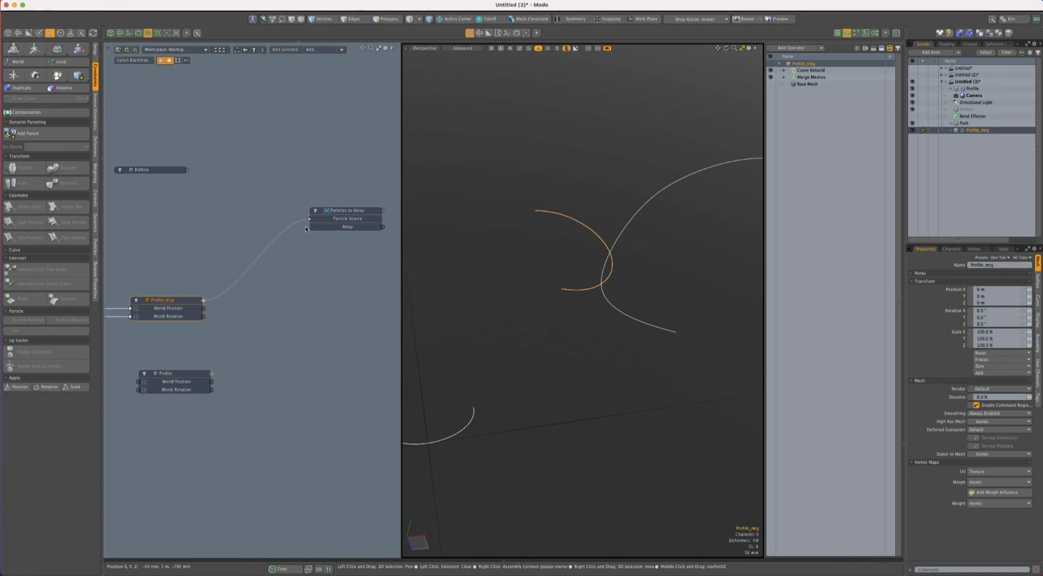
left_click(824, 70)
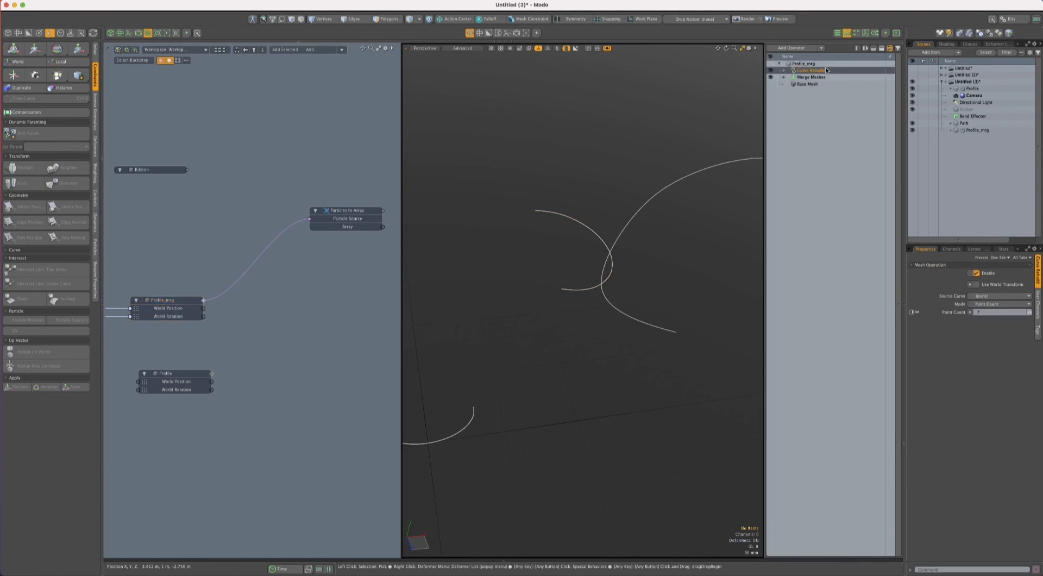
left_click_drag(356, 211, 339, 227)
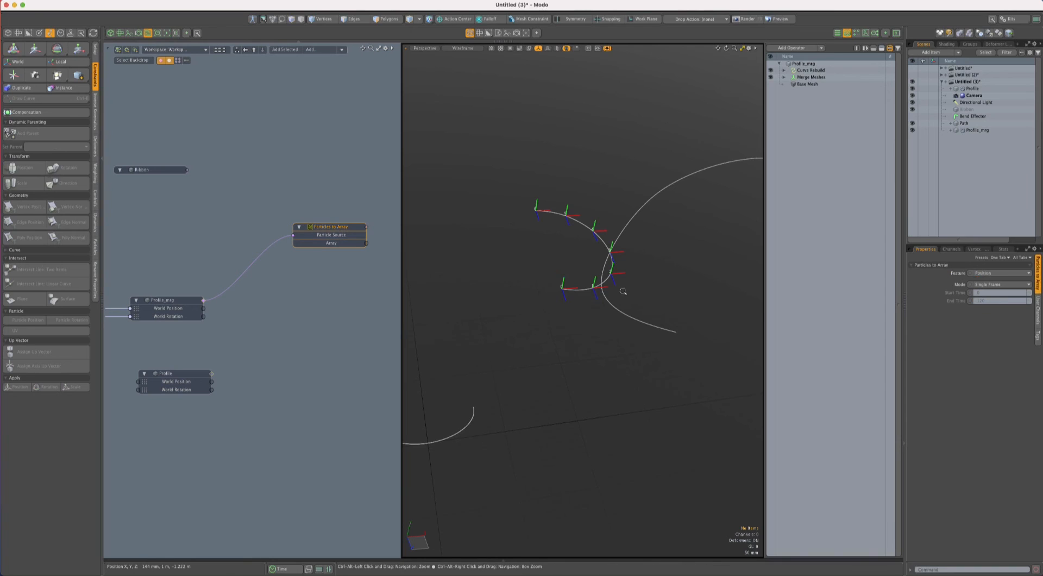
- Show the animation timeline with the whole path framed in the perspective view
left_click_drag(621, 292, 545, 293, "ctrl+alt")
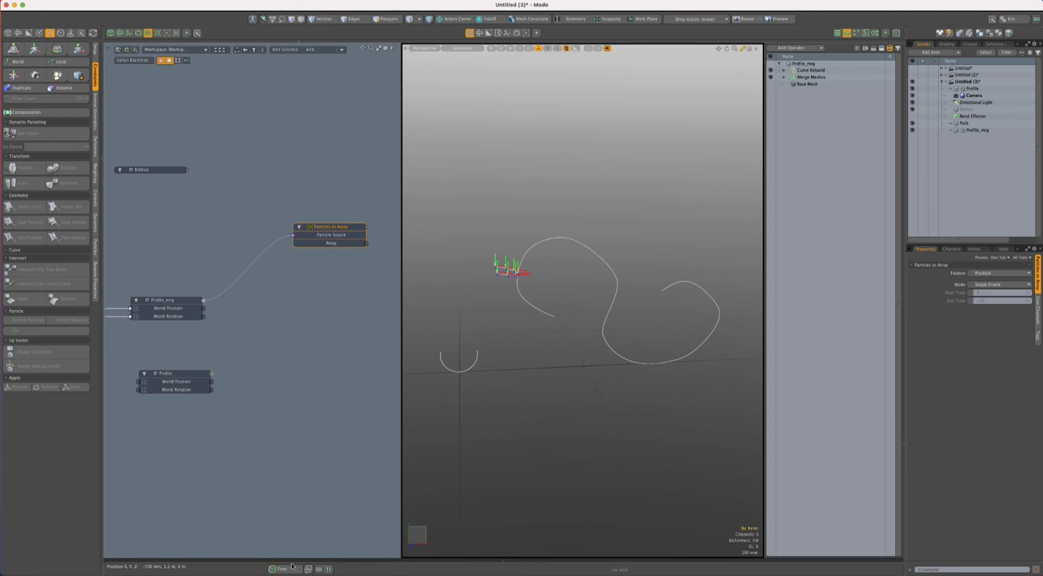
left_click(293, 571)
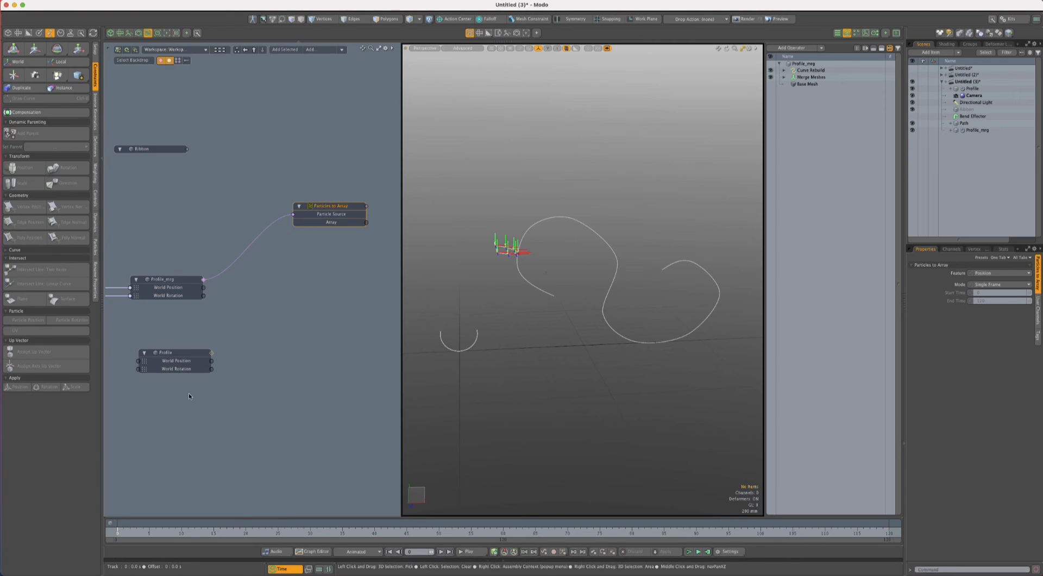
- Set the Path Offset of the path constraint driving Profile_mrg to 0% and keyframe it at frame 0
left_click_drag(251, 366, 245, 415, "ctrl+alt")
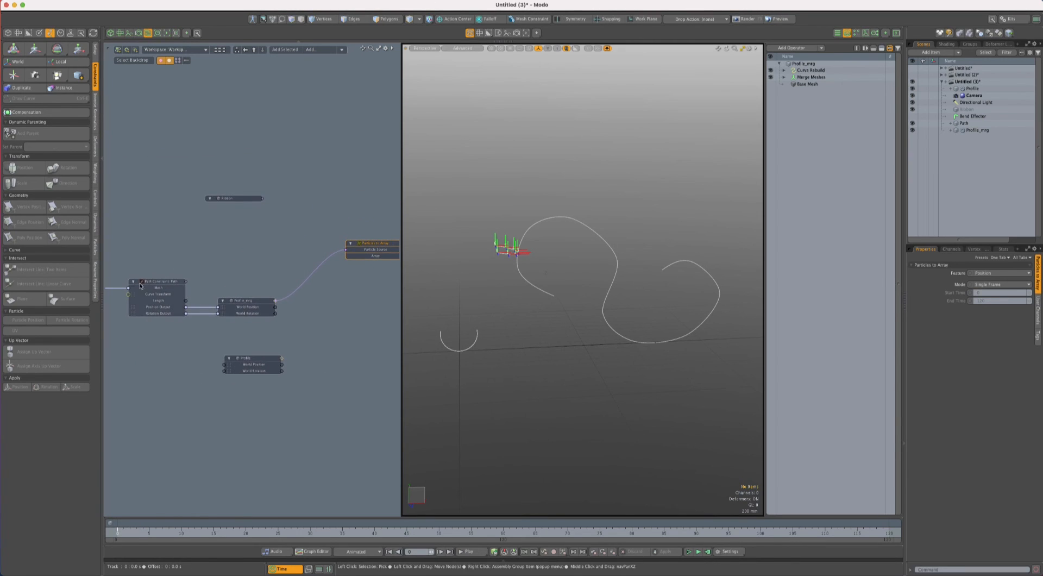
left_click(160, 283)
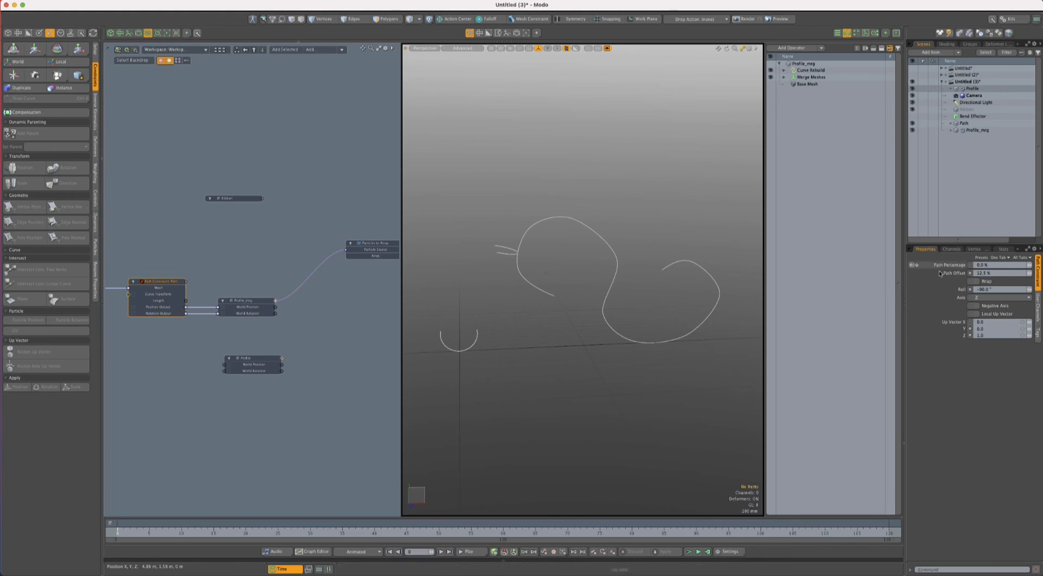
key("Return")
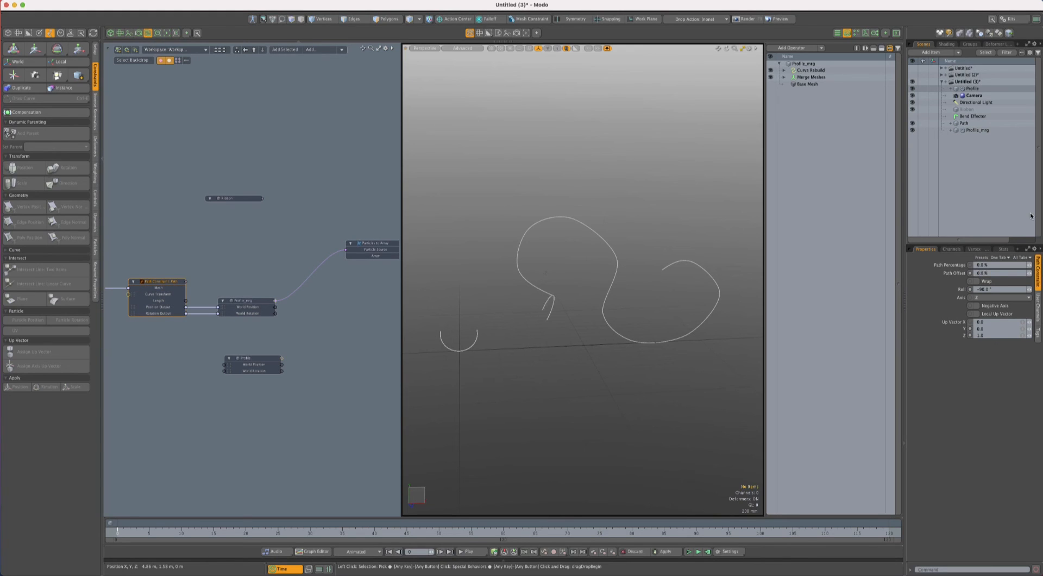
left_click(969, 273)
left_click(943, 274)
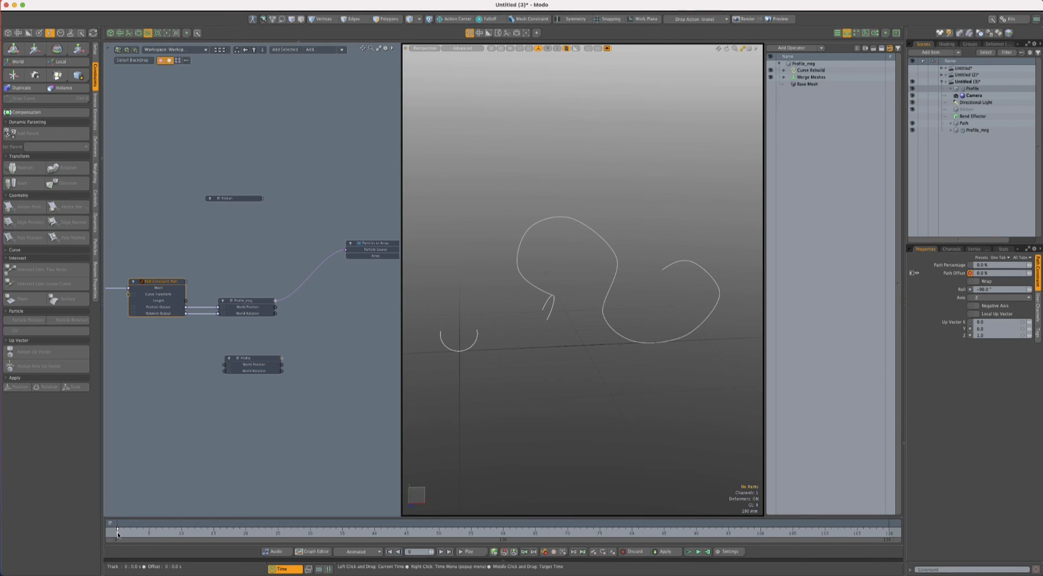
- Keyframe the Path Offset at 100% on frame 40 and scrub back to frame 1 to check the motion
left_click(374, 533)
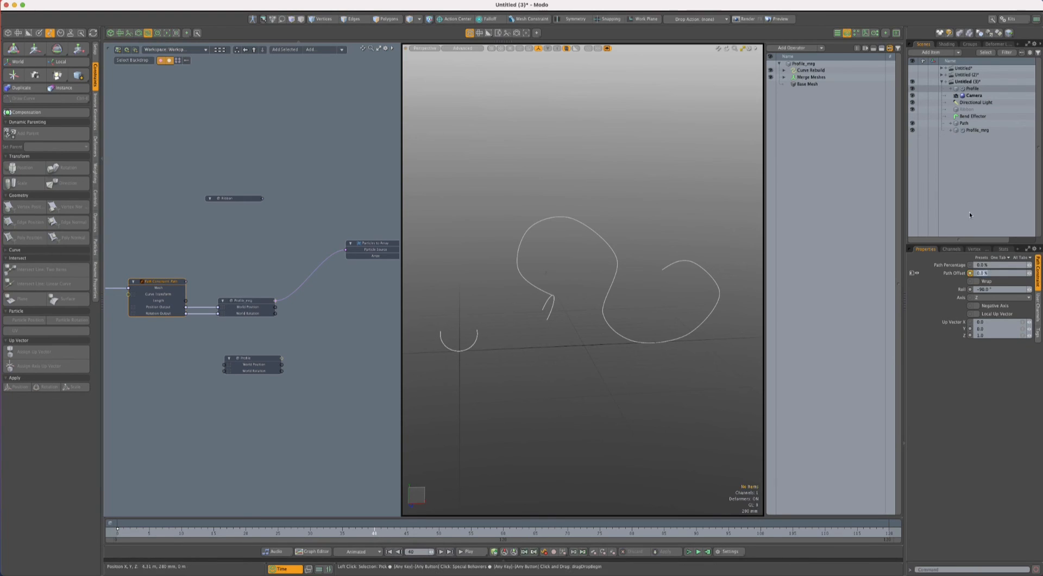
type("100")
key("Return")
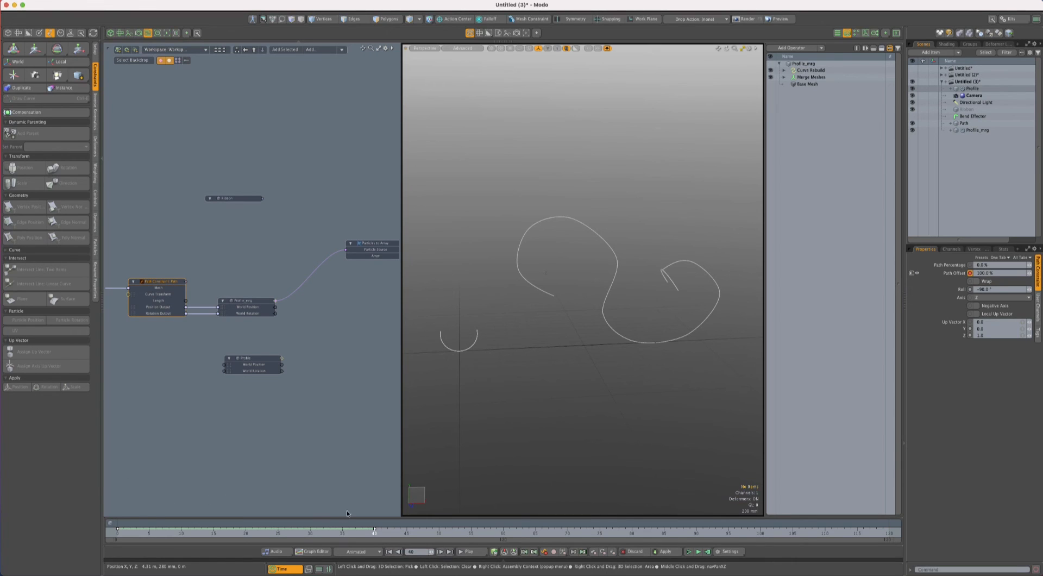
left_click_drag(347, 537, 123, 537)
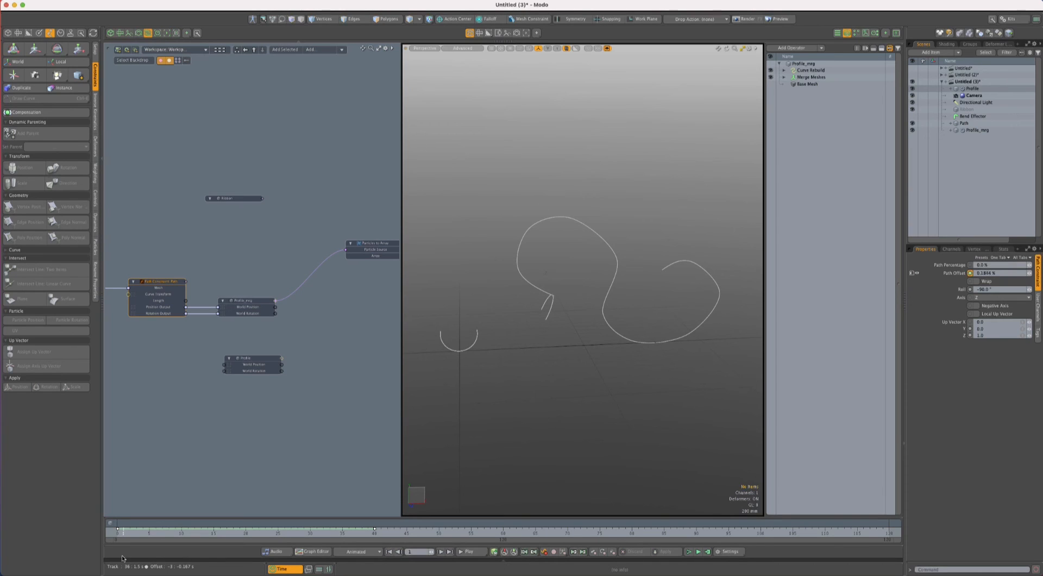
- Set the scene time range to end at frame 80
right_click(487, 535)
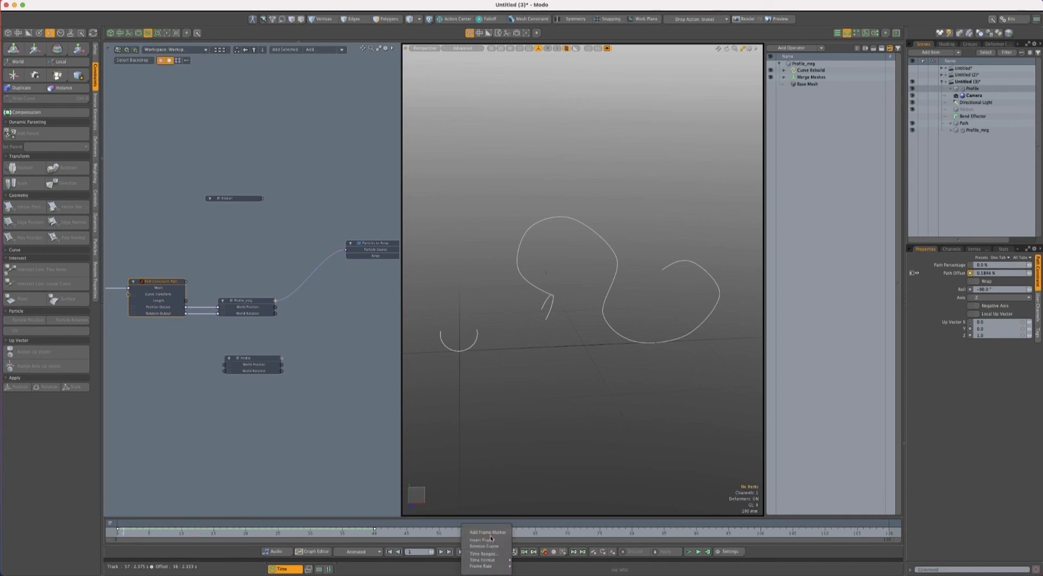
left_click(488, 554)
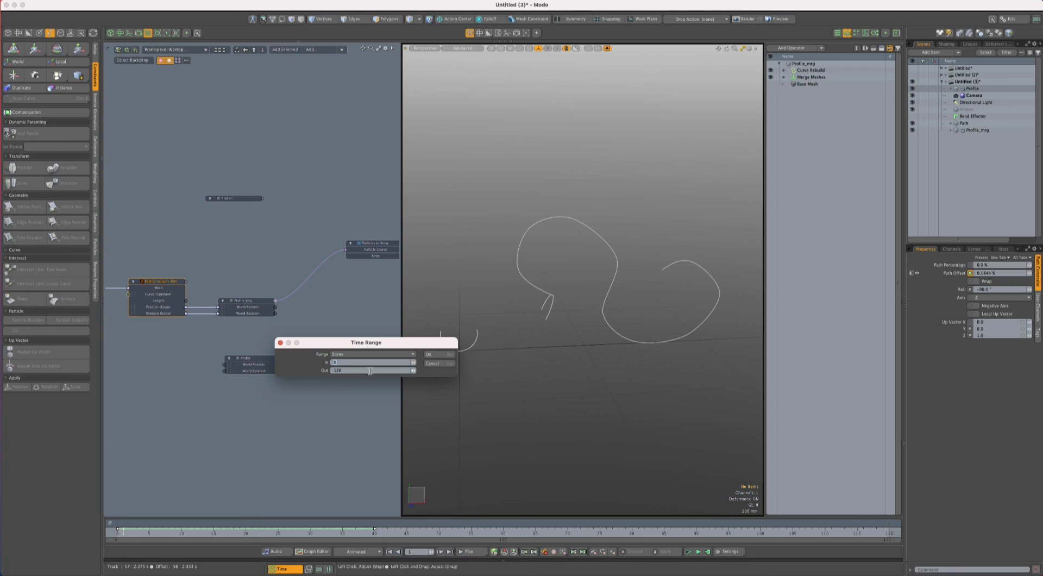
left_click(351, 370)
type("80")
key("Return")
left_click(314, 361)
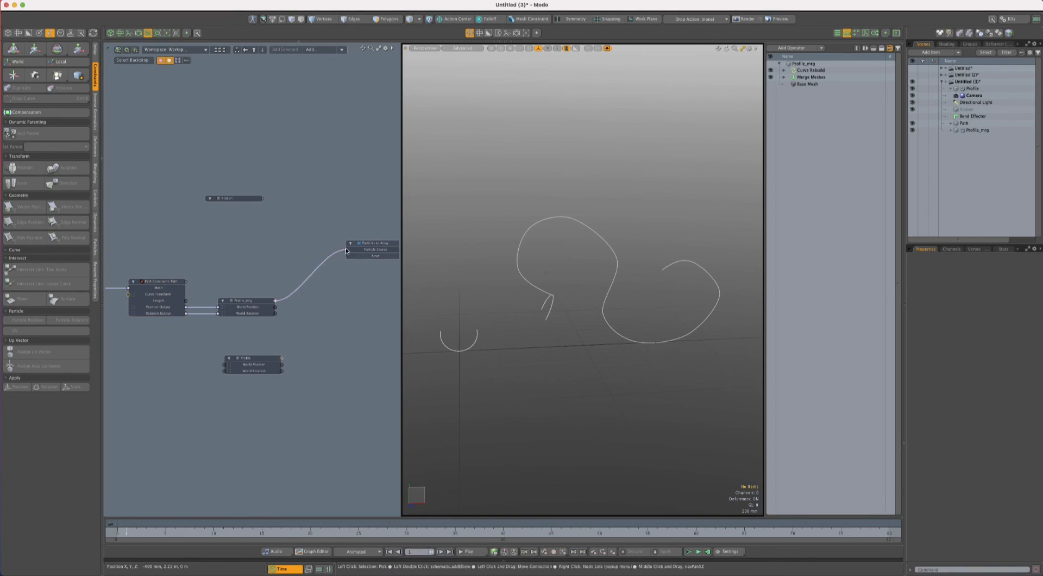
- Switch Particles to Array to Multiple Frames mode and set its End Time to 40
left_click(375, 245)
left_click_drag(355, 285, 325, 265, "ctrl+alt")
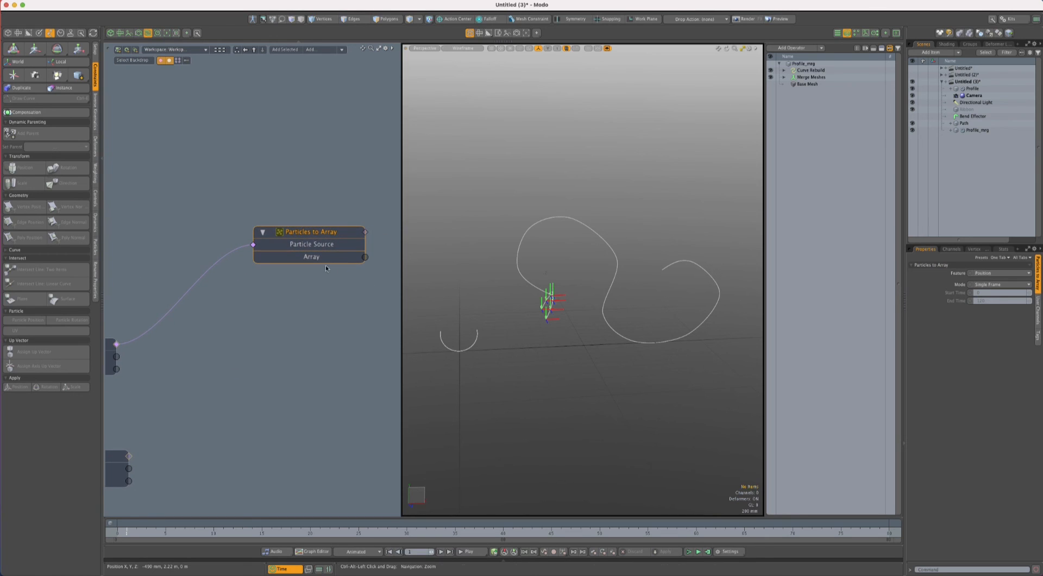
left_click(1002, 283)
left_click(1009, 290)
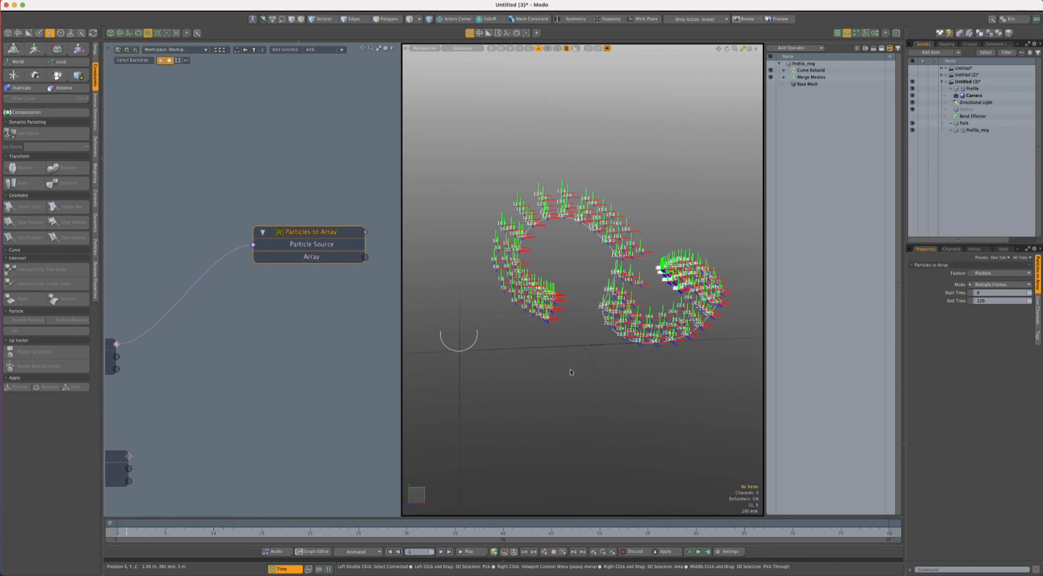
left_click(992, 300)
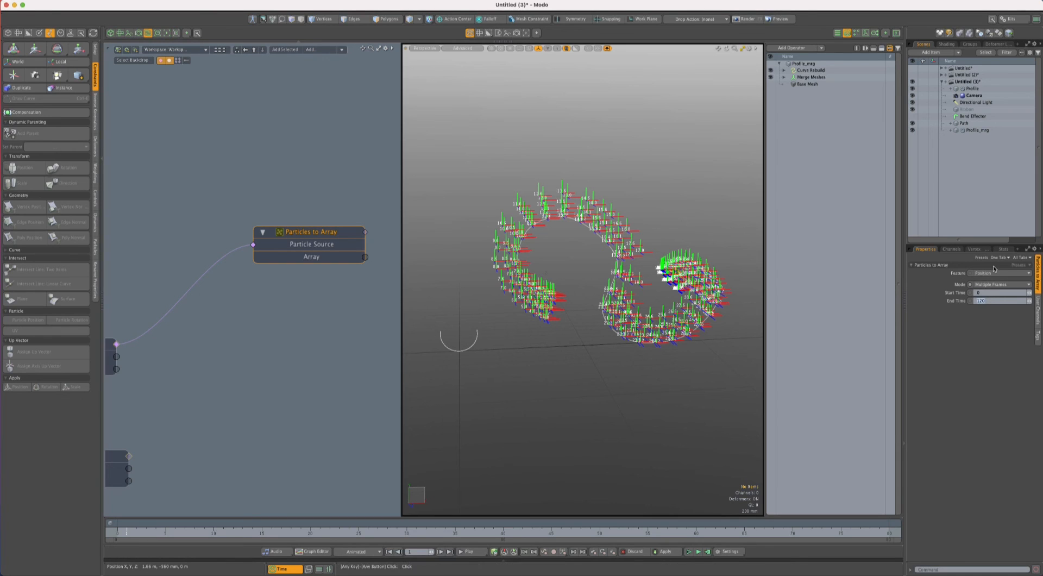
type("40")
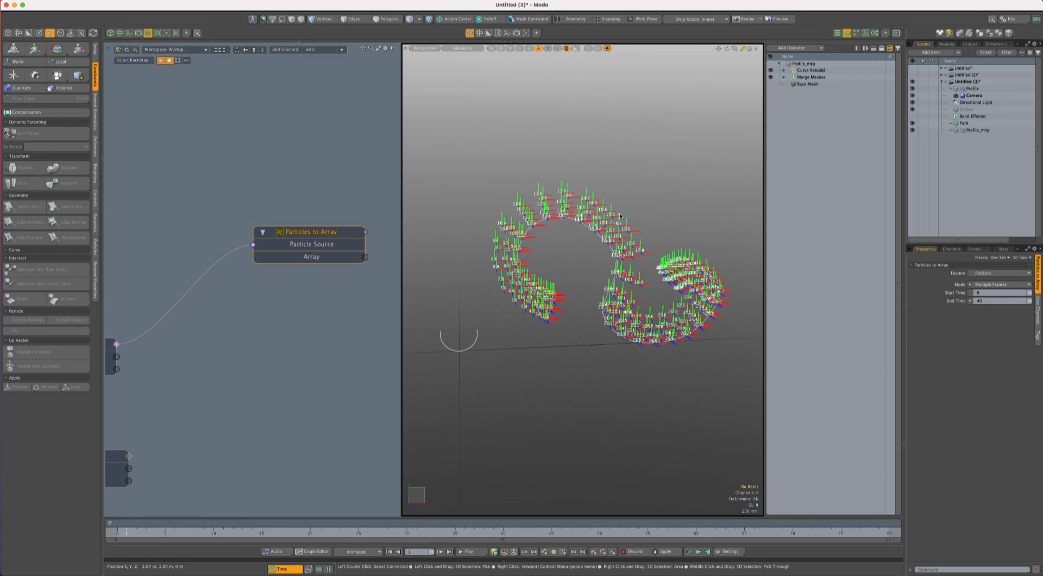
- Examine the array of particles along the path in the front view
key("KP_2")
scroll(571, 335, "down", 2)
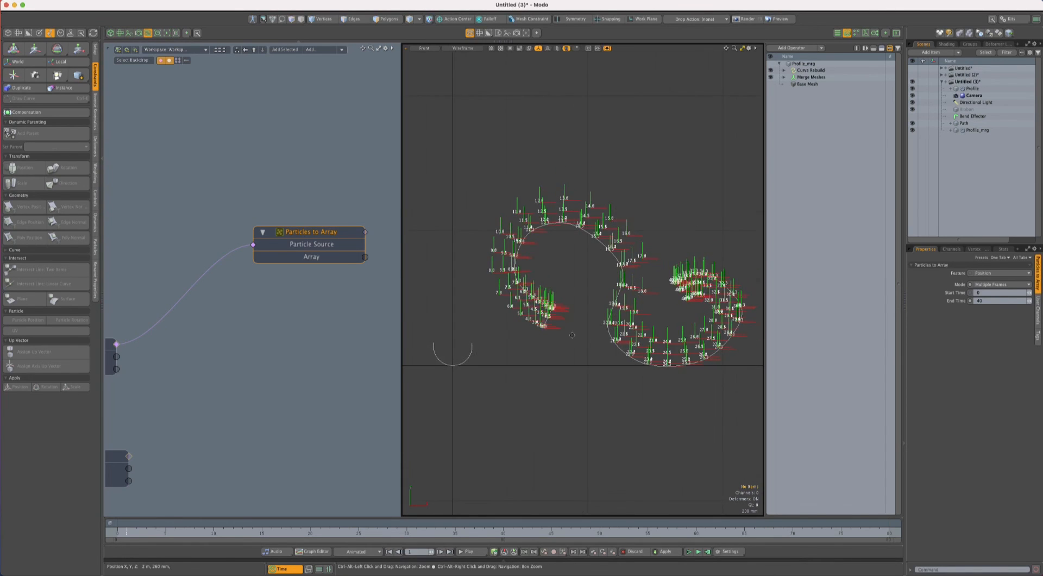
left_click_drag(569, 334, 560, 329, "alt+shift")
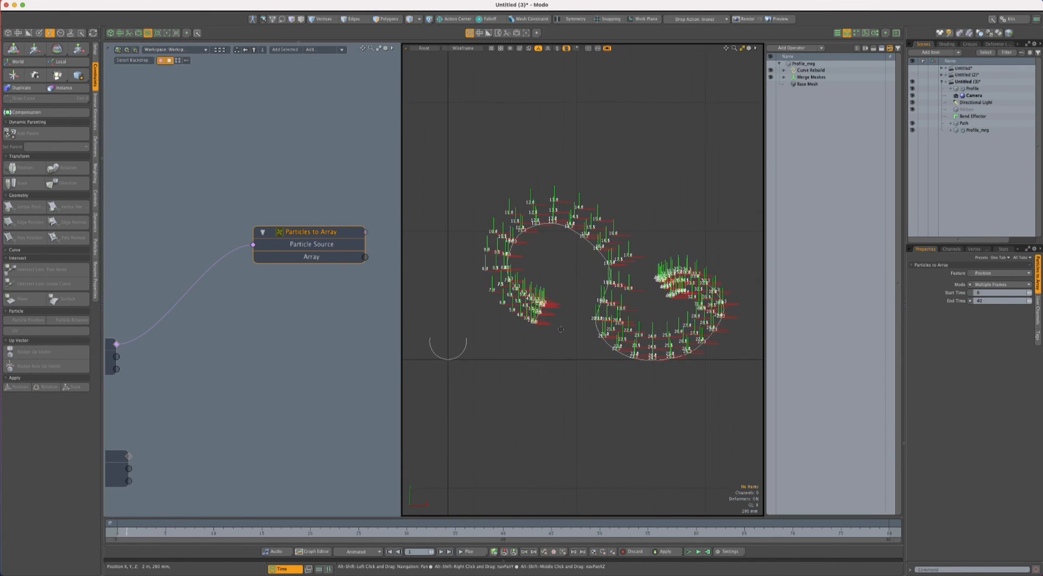
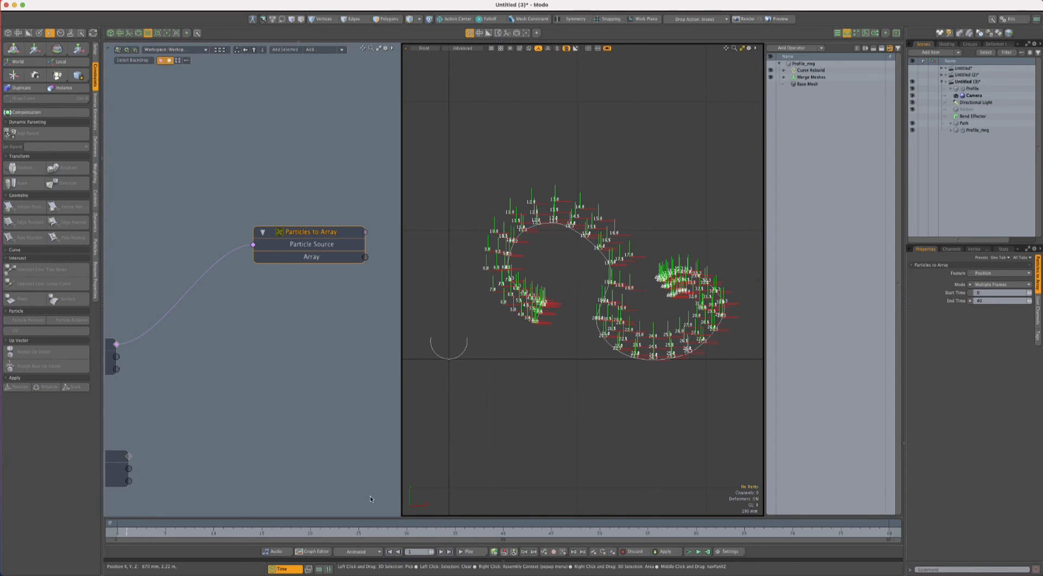
- Set both Path Offset keyframes of the path constraint to linear slopes in the graph editor, then close the animation editors
left_click(320, 570)
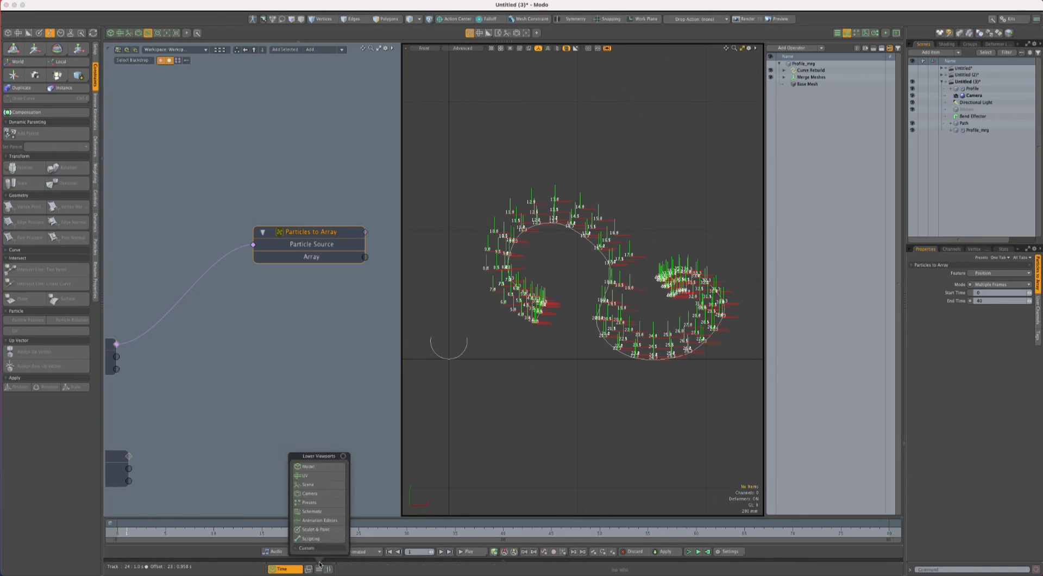
left_click(316, 520)
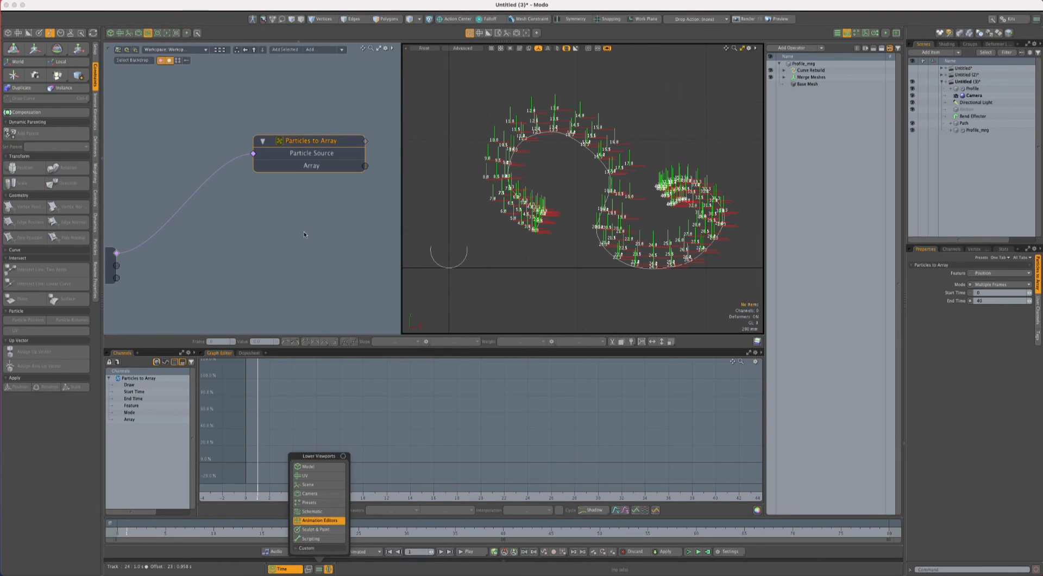
left_click_drag(275, 238, 339, 224, "alt")
left_click(180, 230)
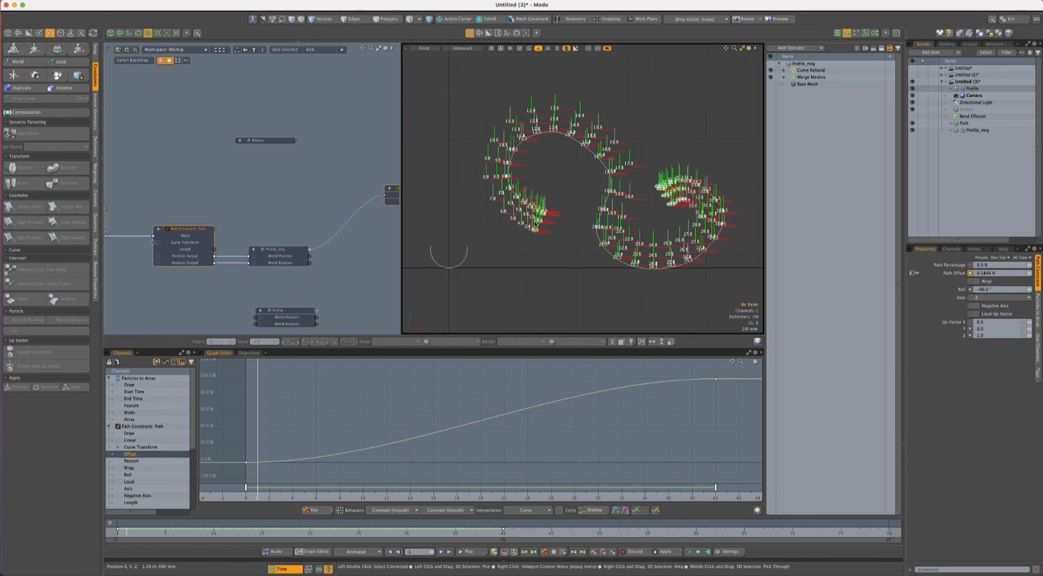
left_click_drag(728, 369, 219, 478)
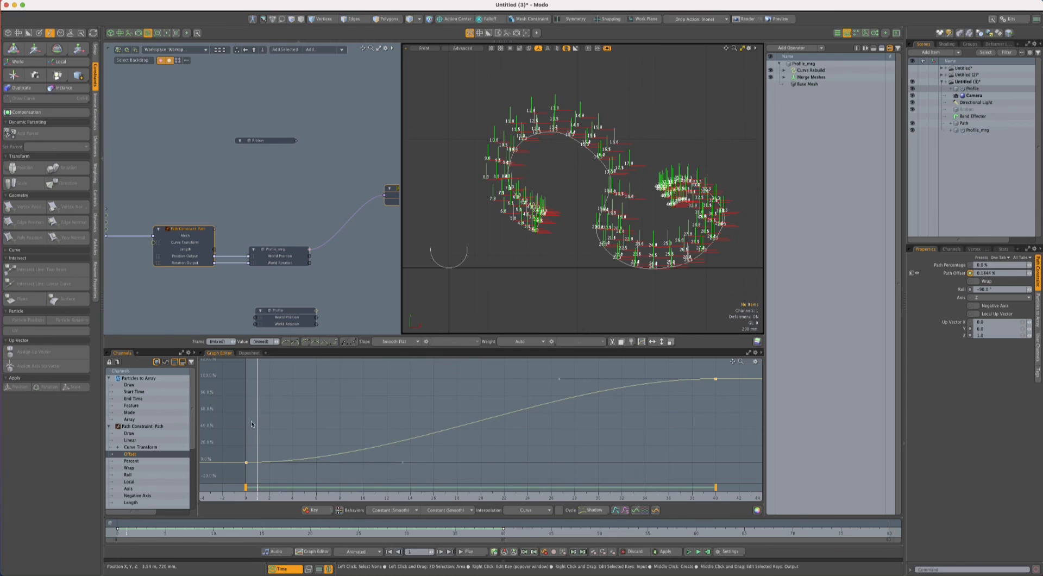
left_click(325, 341)
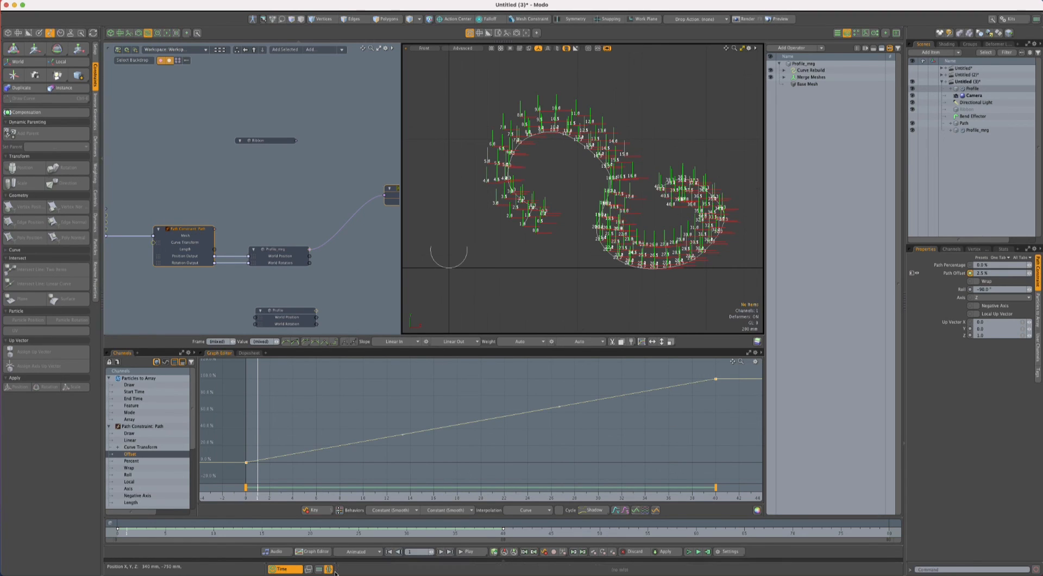
left_click(331, 568)
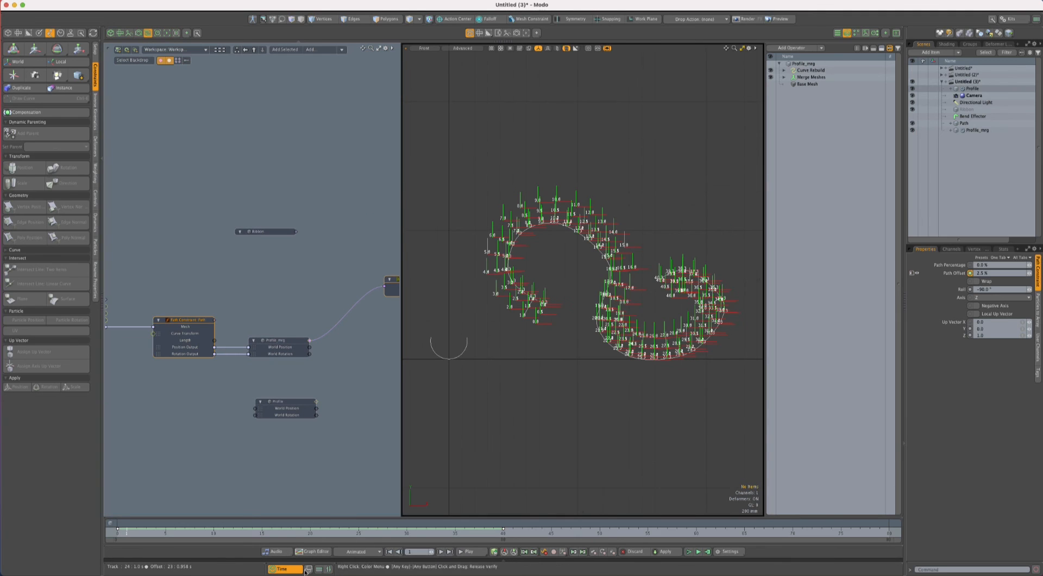
left_click(352, 477)
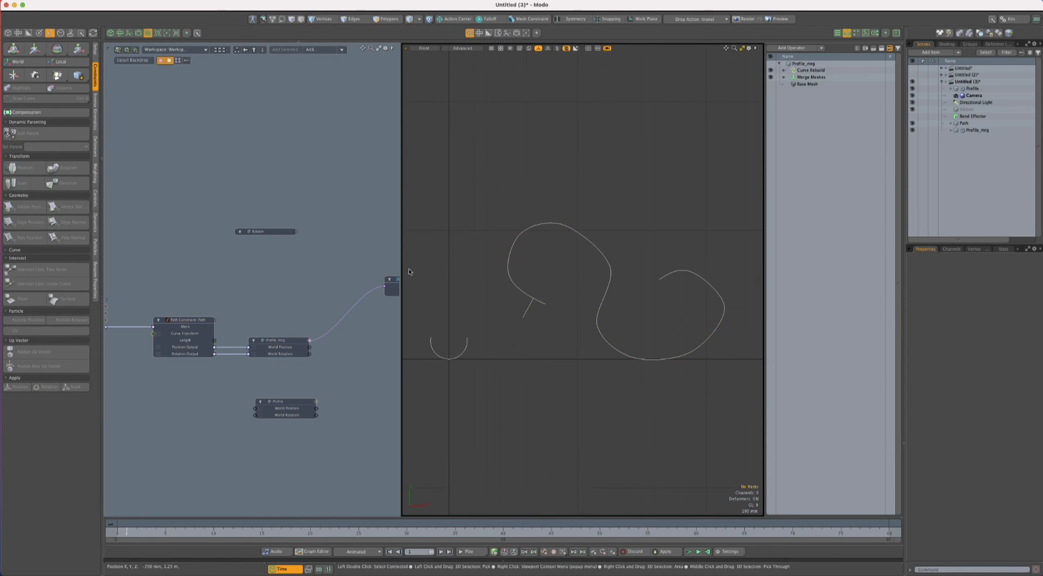
- Add a Create Polygons mesh operation to the Ribbon mesh and place its node beside the Ribbon node
left_click_drag(331, 264, 235, 299, "alt+shift")
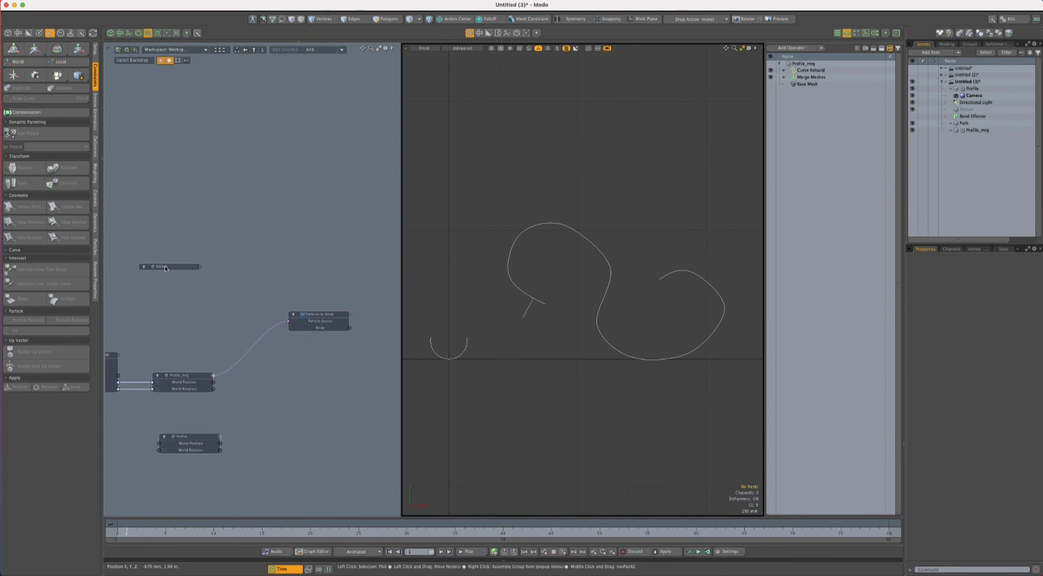
left_click_drag(165, 265, 271, 267)
left_click(271, 267)
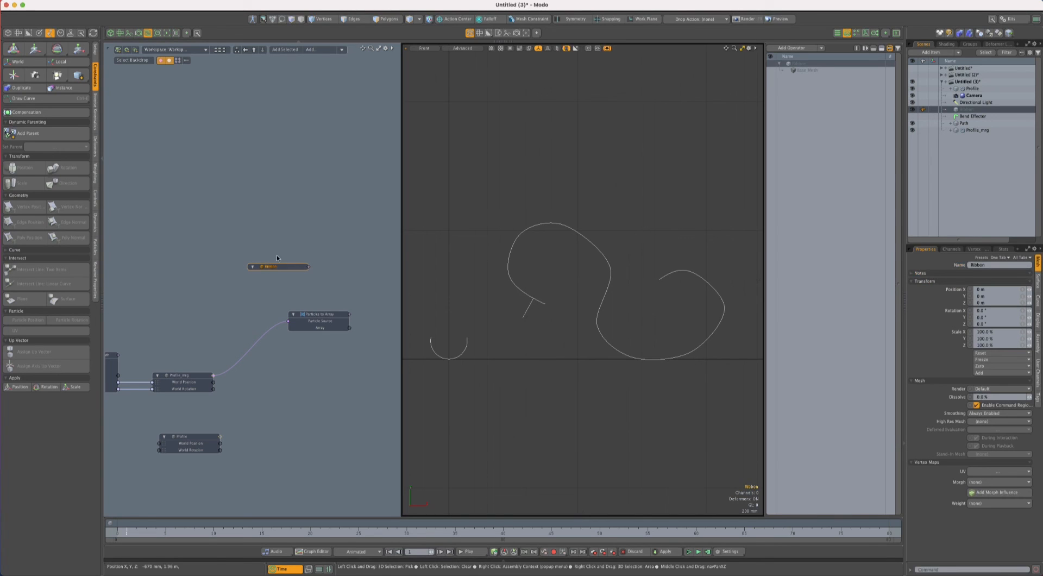
left_click(311, 49)
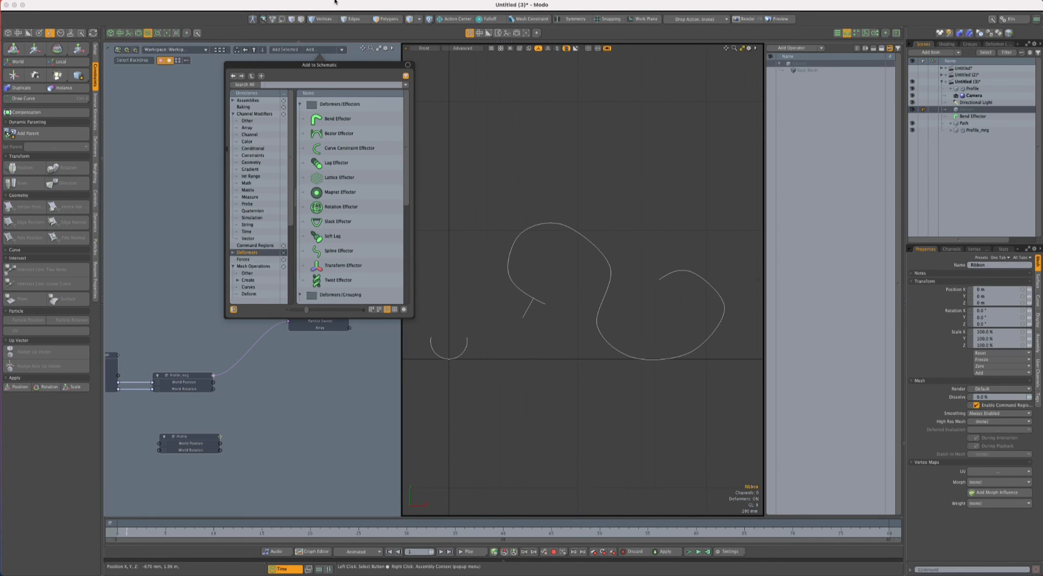
type("create")
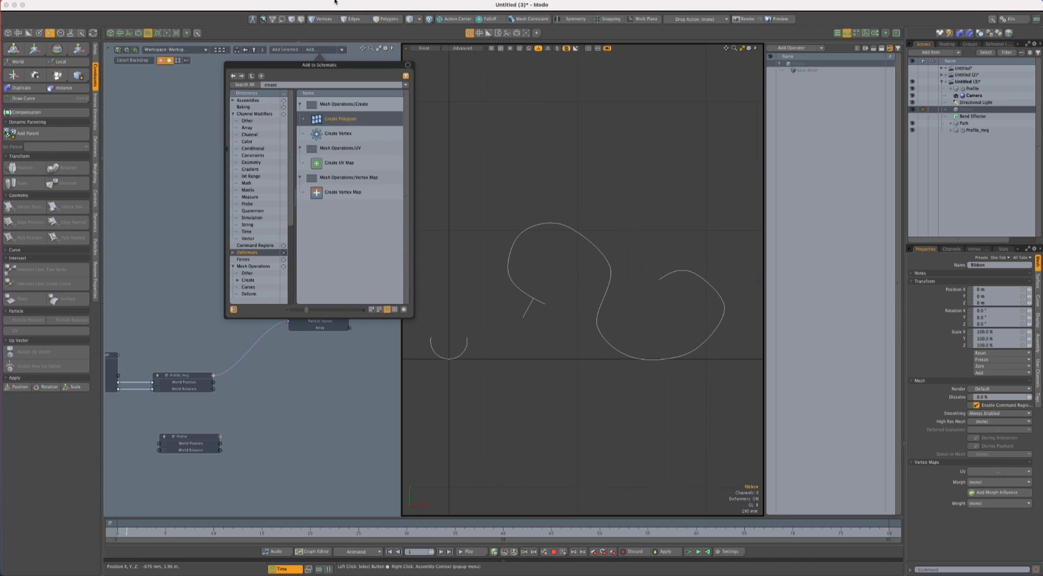
key("Return")
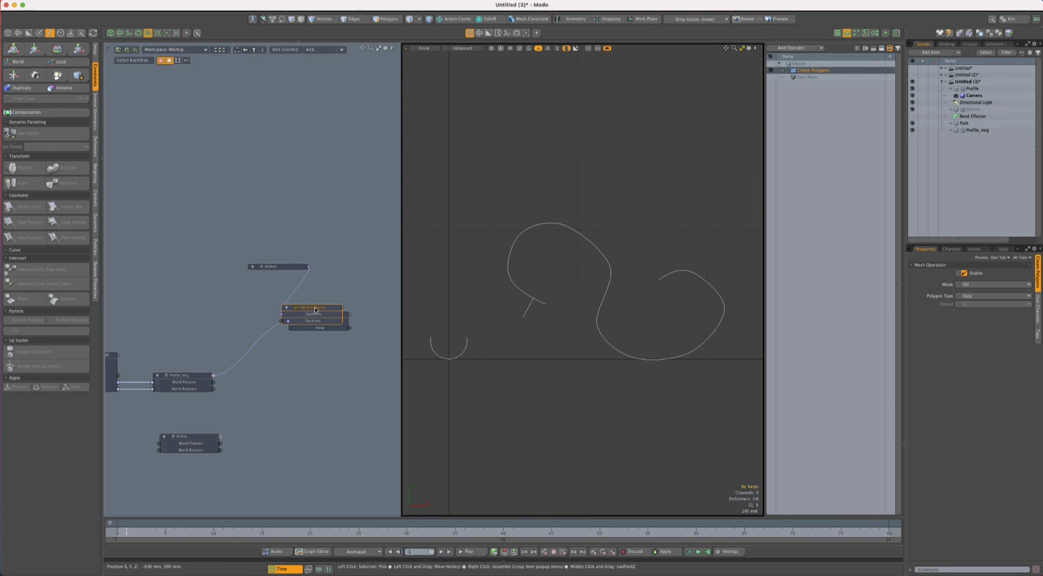
left_click_drag(319, 313, 387, 266)
- Connect the Array output of Particles to Array to the Positions input of Create Polygons and check the mesh in perspective
key("ctrl+space")
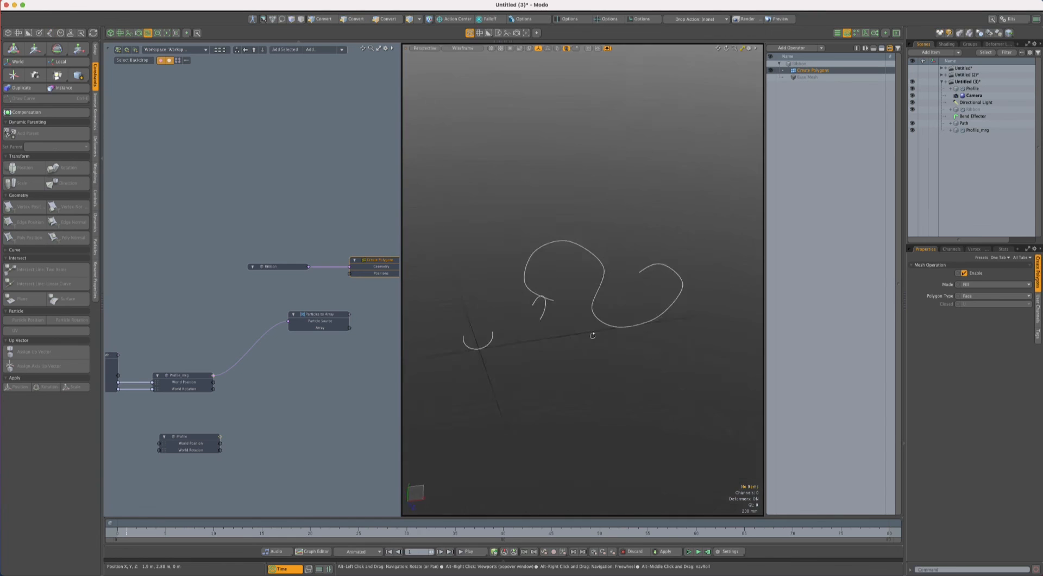
left_click_drag(349, 328, 350, 273)
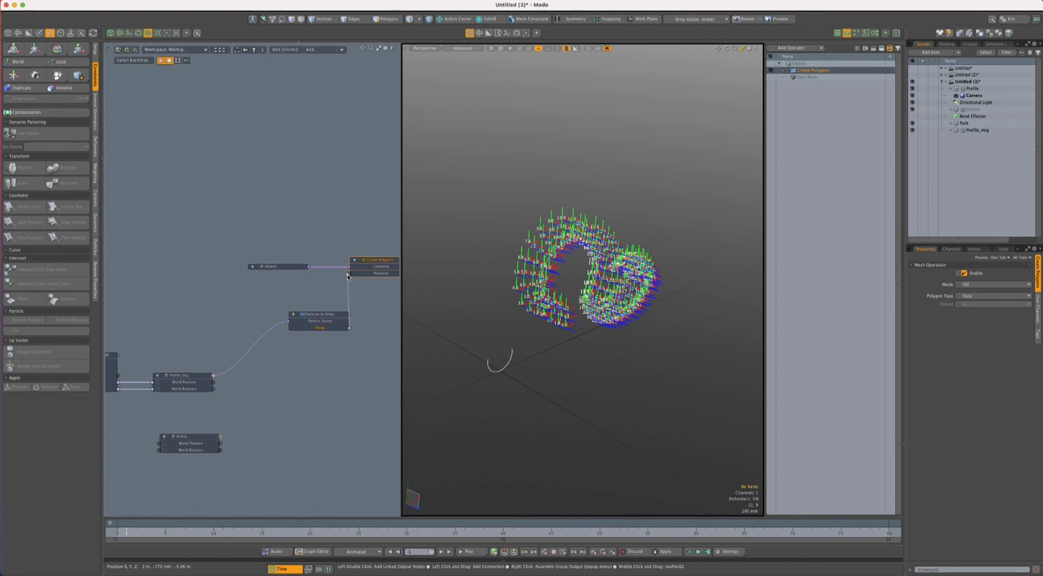
left_click(375, 246)
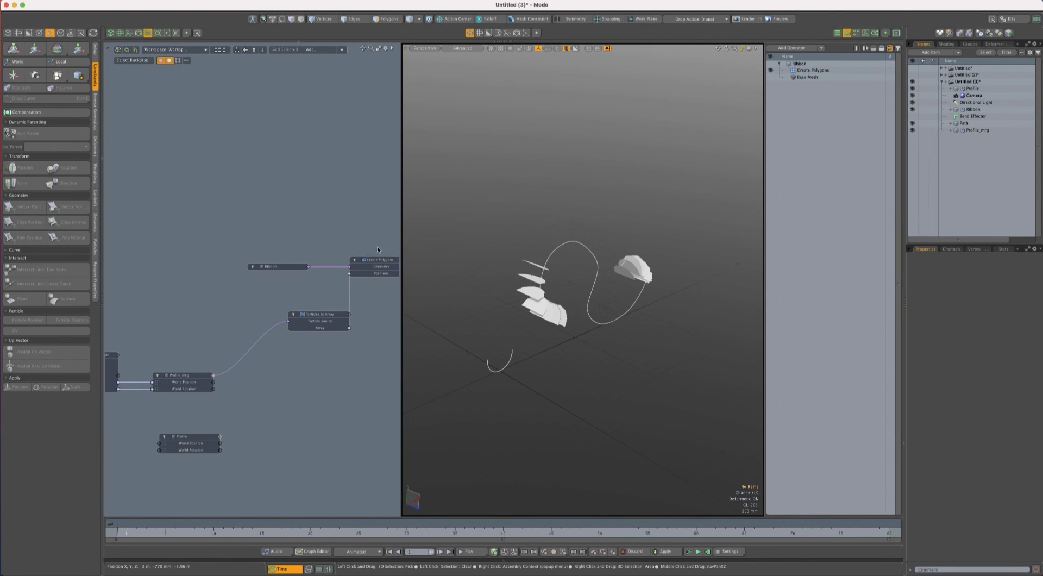
left_click_drag(642, 294, 619, 267, "alt")
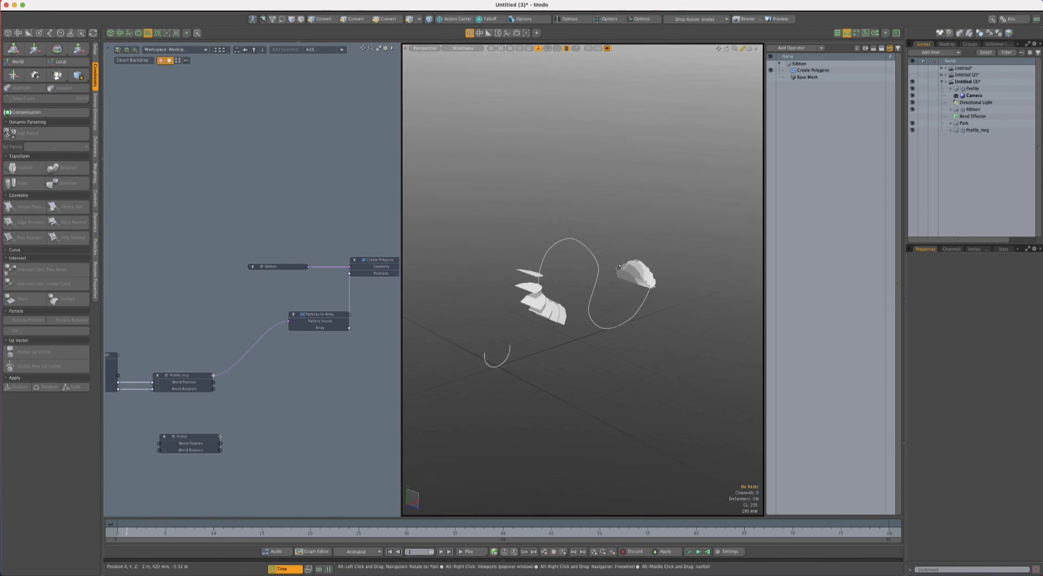
- Set the Create Polygons operation to Bridge mode with Catmull-Clark polygons and Closed set to None
left_click(812, 70)
left_click(996, 284)
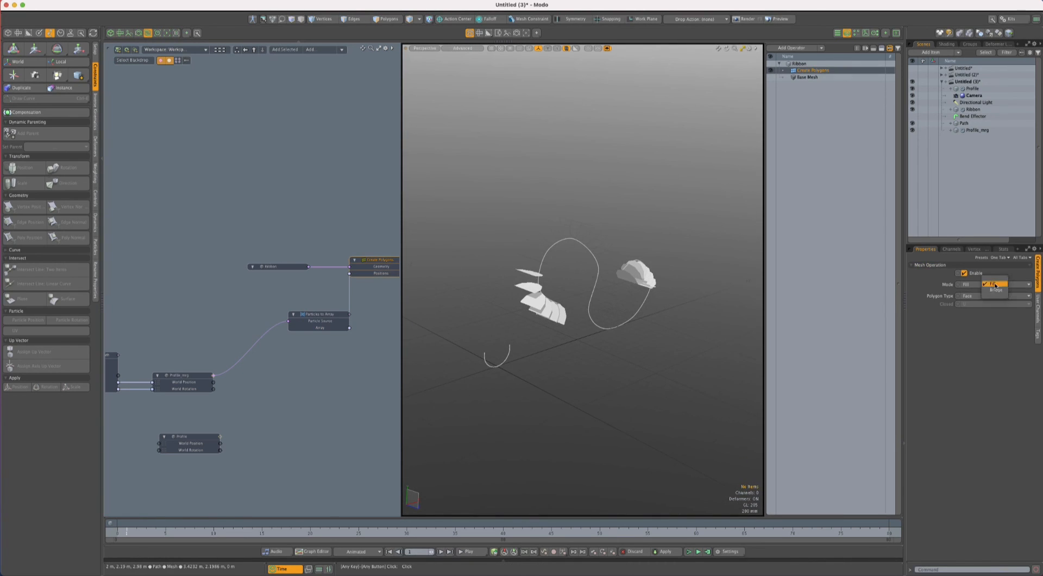
left_click(995, 289)
left_click(990, 296)
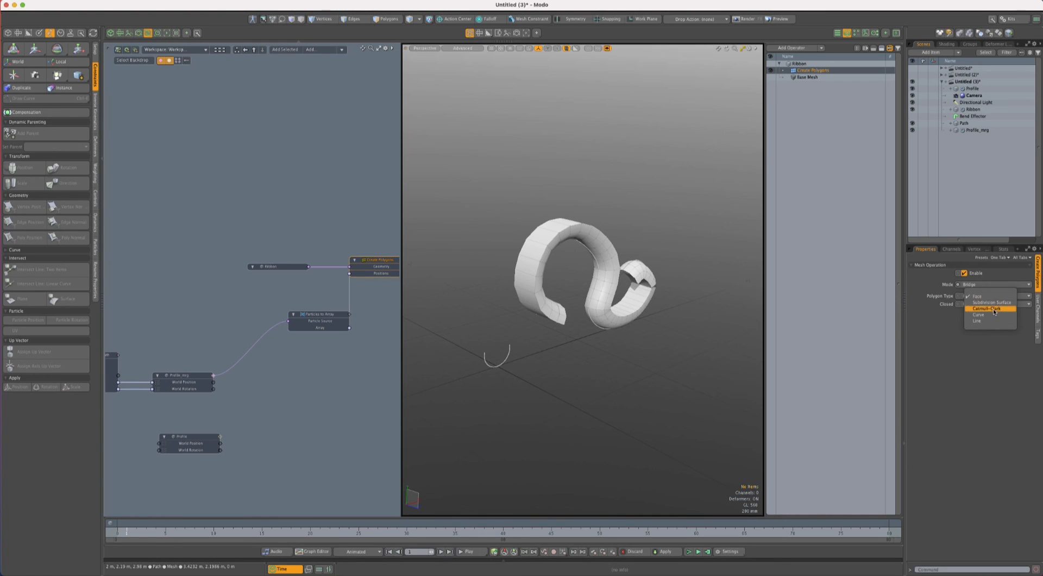
left_click(995, 309)
left_click(973, 305)
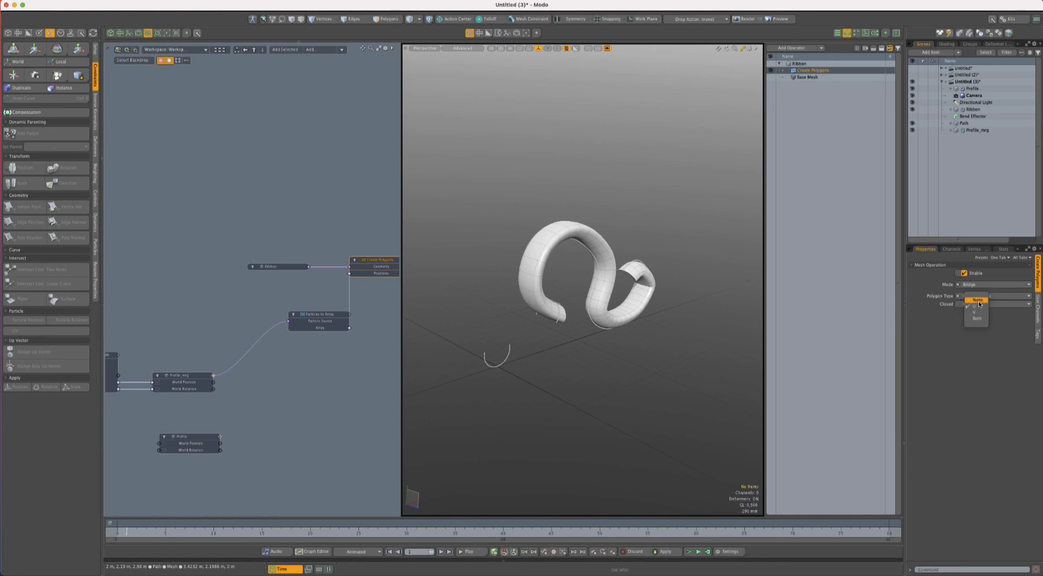
left_click(980, 298)
left_click_drag(576, 326, 631, 242, "alt")
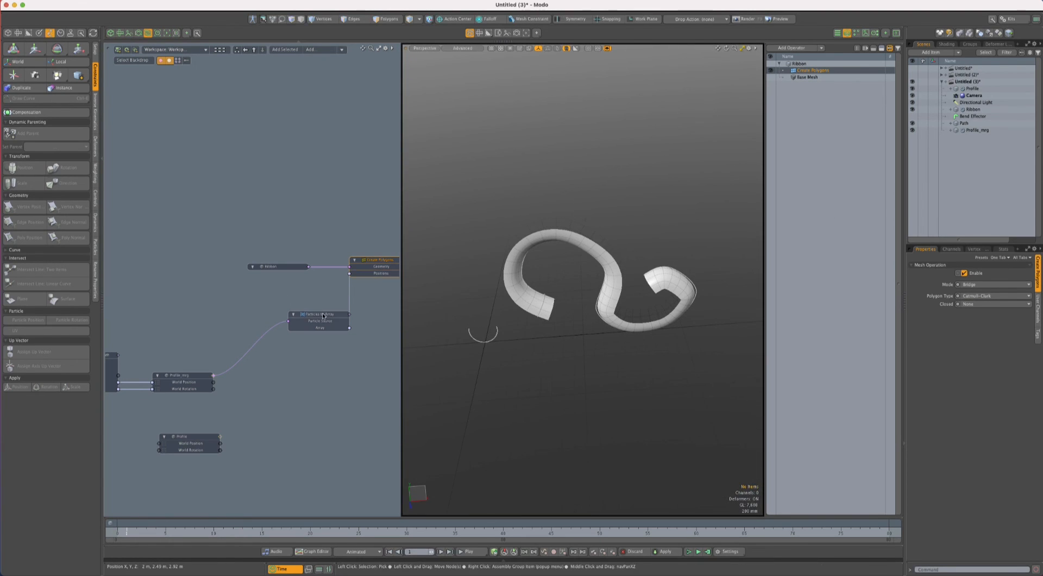
- Move the Particles to Array node beside Profile_mrg and add the Bend Effector to the schematic above the network
left_click_drag(318, 315, 278, 363)
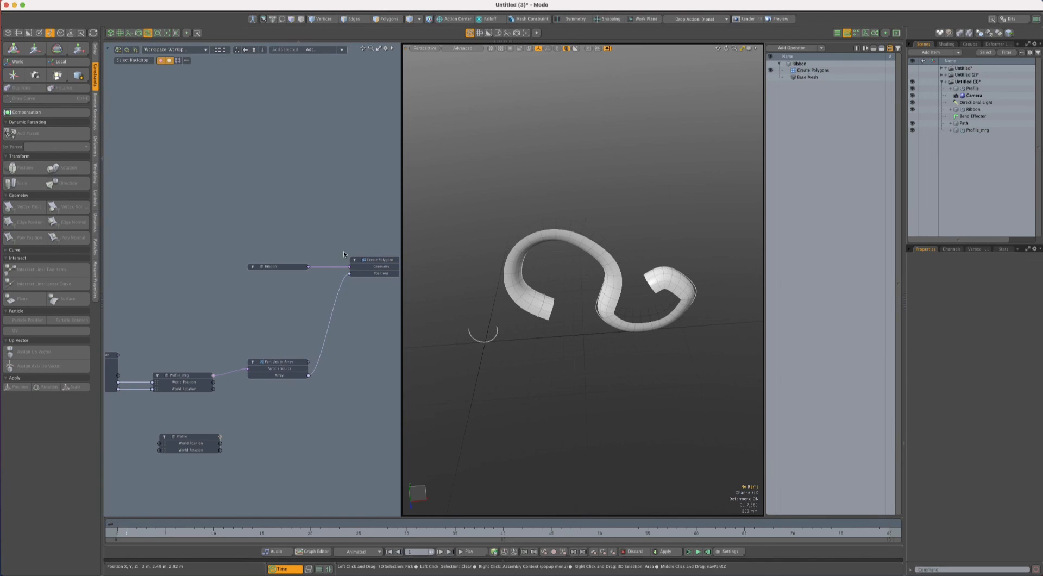
left_click_drag(581, 289, 579, 229, "ctrl+alt")
mouse_move(308, 398)
left_mouse_down("ctrl+alt")
mouse_move(286, 406)
mouse_move(320, 401)
left_mouse_up("ctrl+alt")
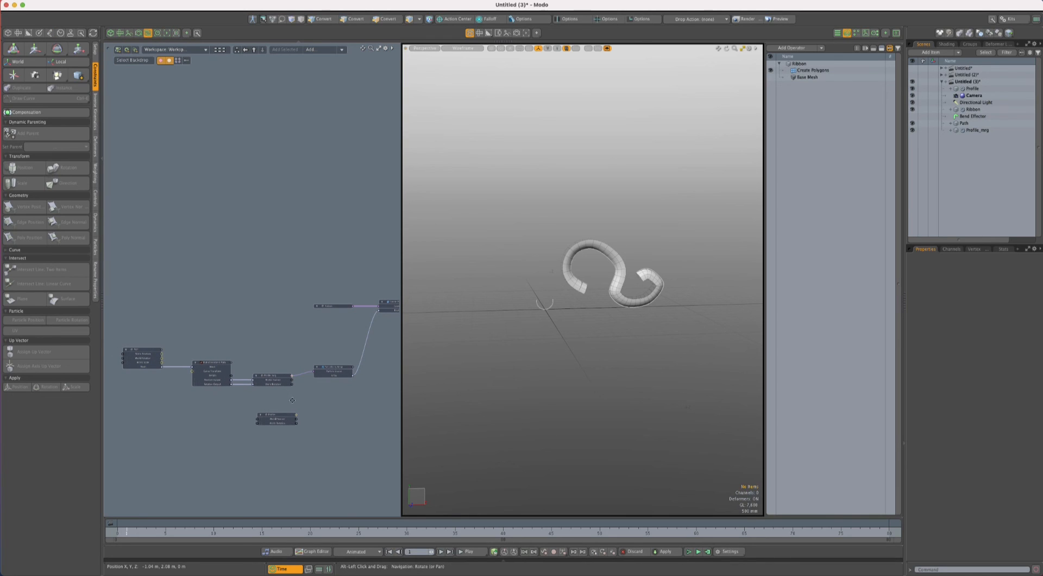
left_click(979, 117)
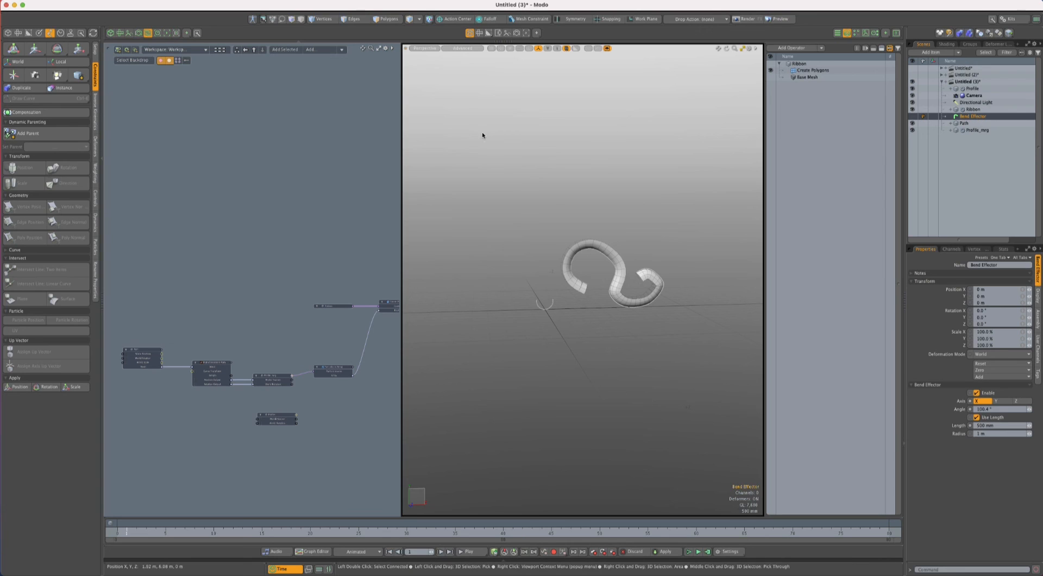
left_click(284, 50)
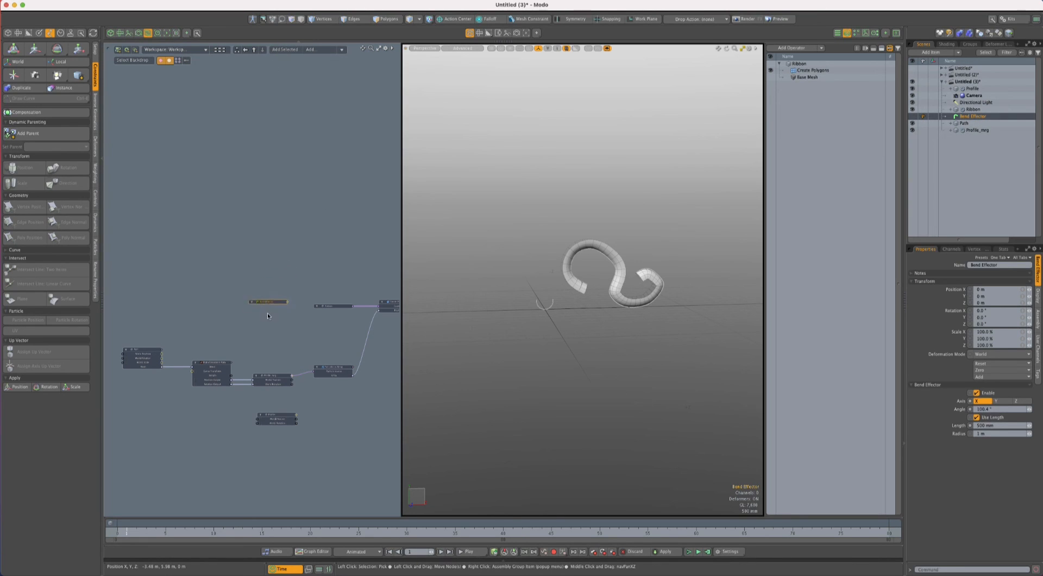
left_click_drag(268, 303, 234, 277)
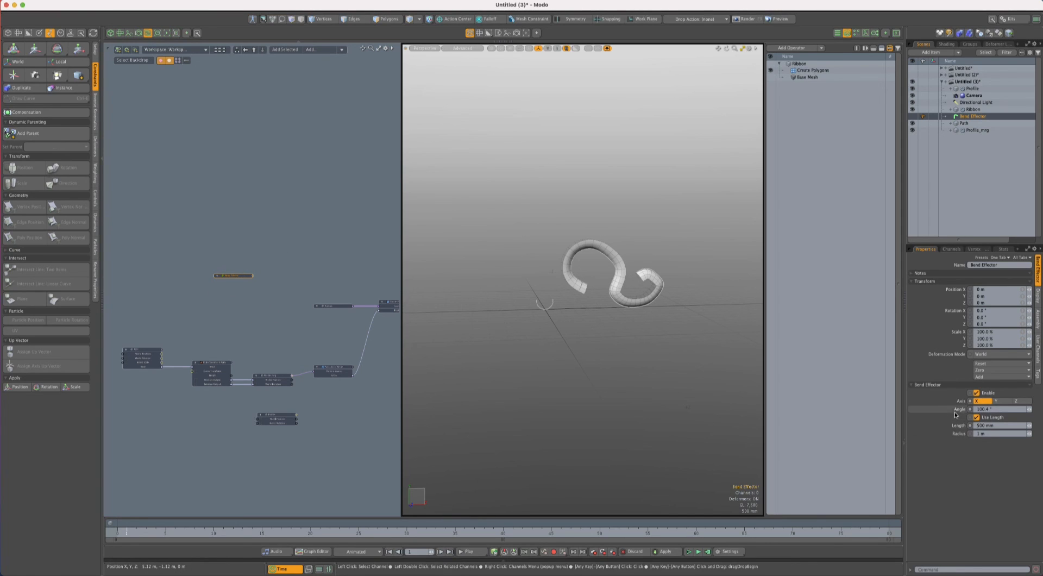
- Haul the Bend Effector's Angle channel to about -48.6° to curve the ribbon profile the other way
key("c")
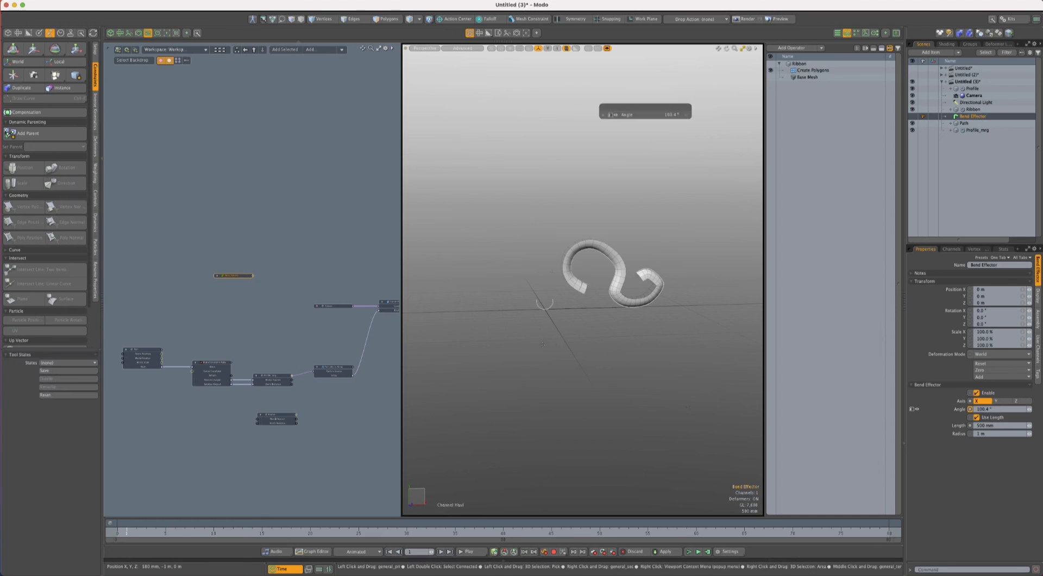
left_click_drag(579, 363, 343, 297)
scroll(649, 248, "up", 3)
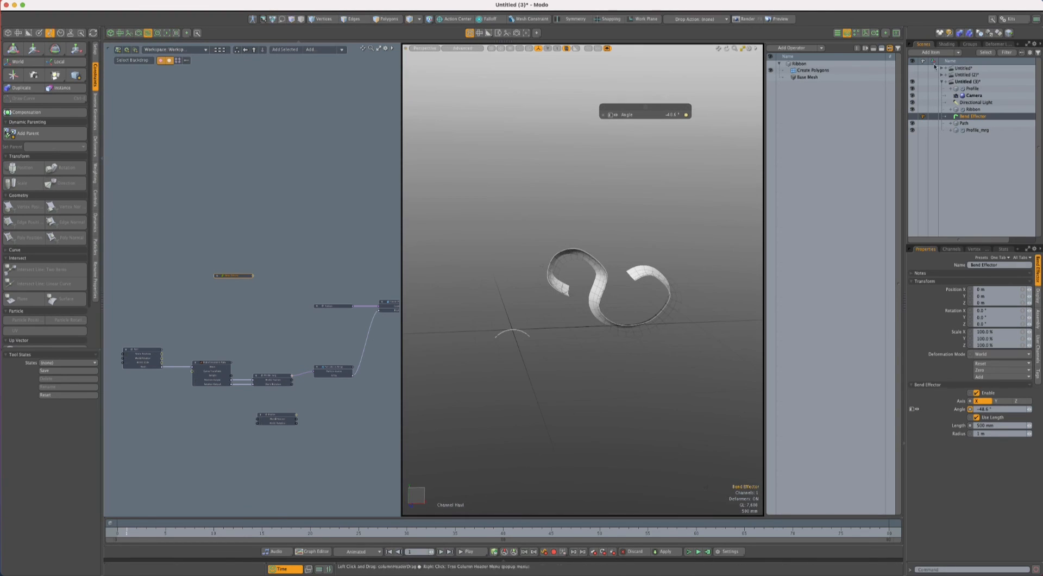
- Give the Base Material a purple diffuse color of about 0.39, 0.33, 0.8 and make it double sided
left_click(946, 45)
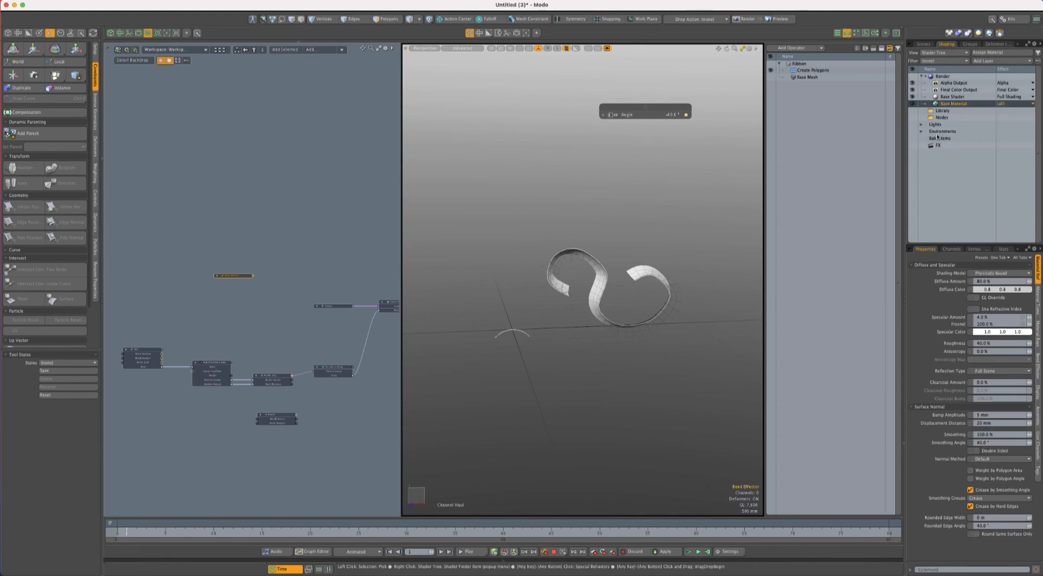
left_click(976, 288)
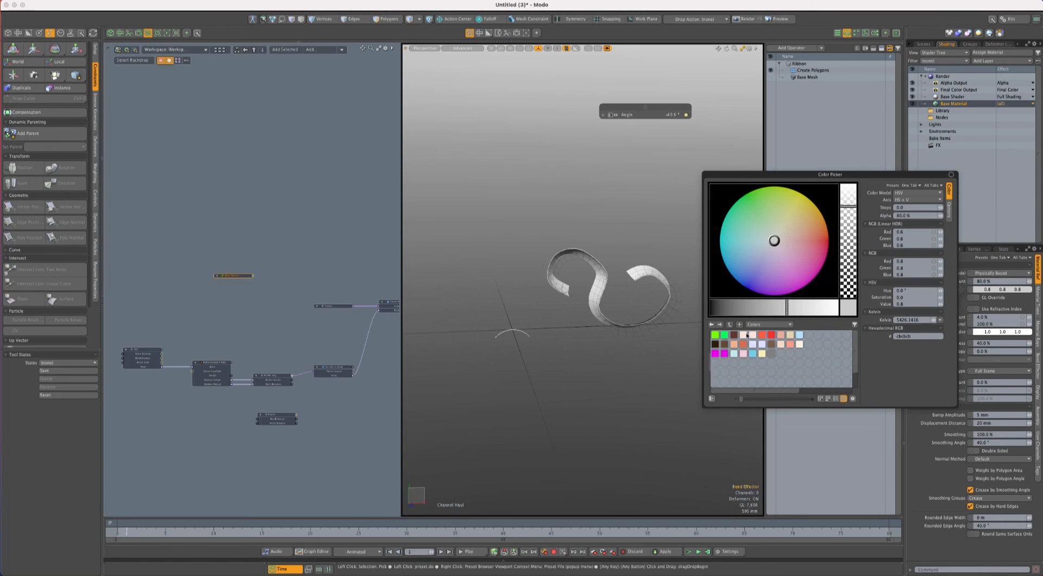
mouse_move(770, 278)
left_mouse_down()
mouse_move(755, 272)
mouse_move(753, 283)
left_mouse_up()
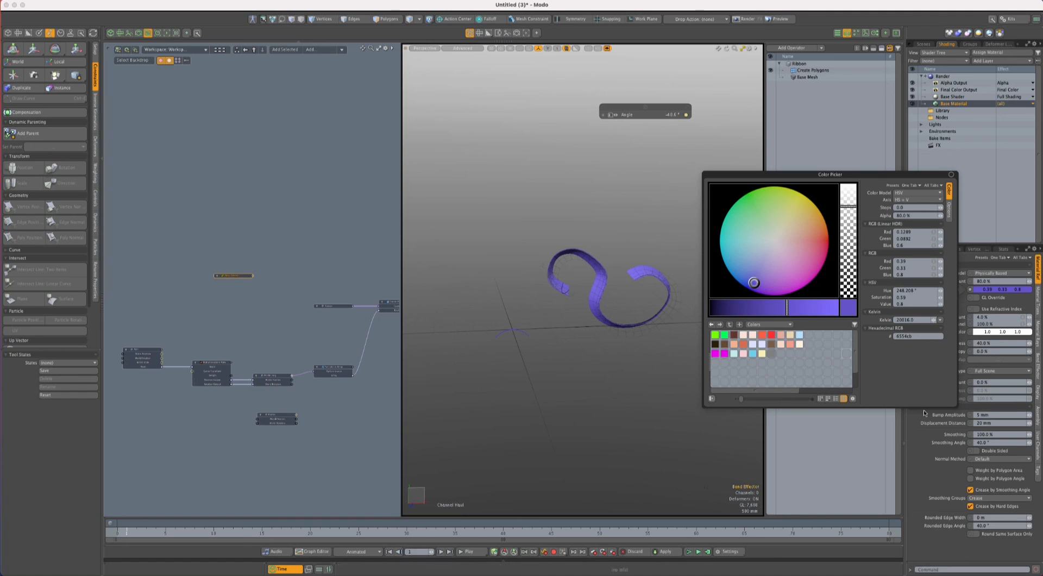
left_click(976, 450)
left_click_drag(755, 368, 679, 387, "alt")
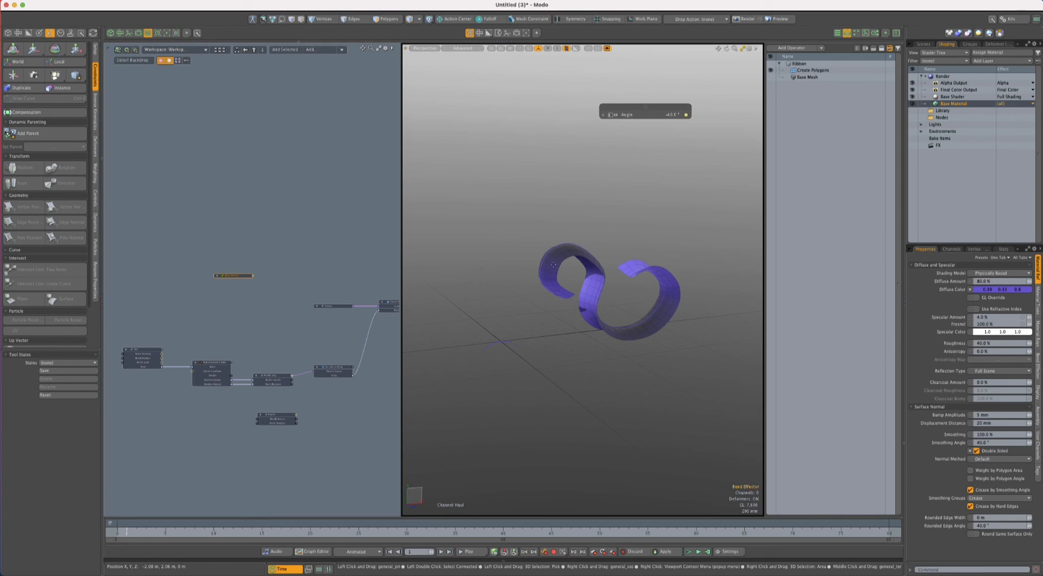
scroll(503, 350, "up", 3)
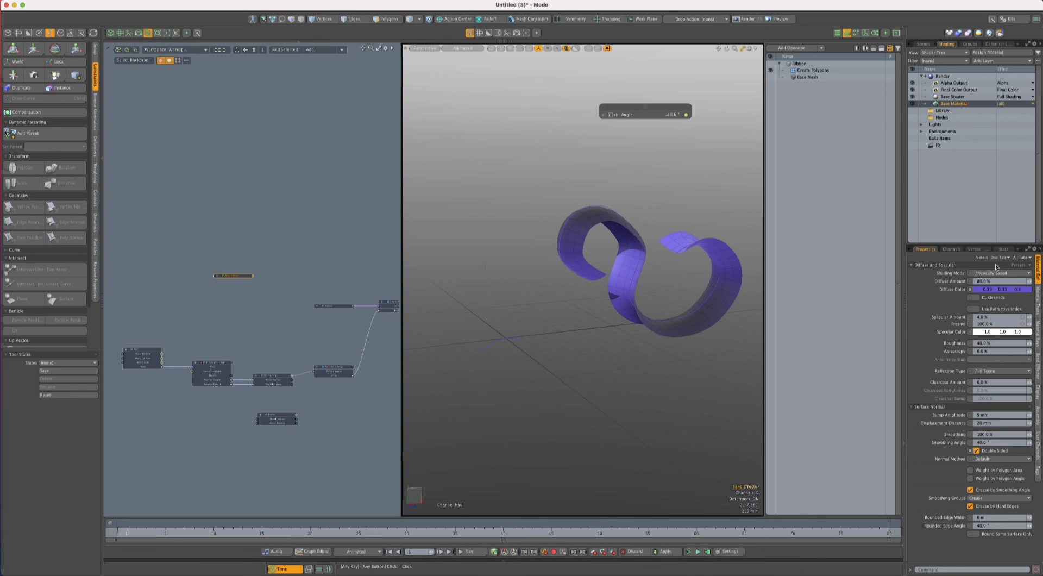
- Select the Bend Effector and haul its Angle channel to about 52.2° at frame 9 to reverse the ribbon's bend
key("Escape")
key("Escape")
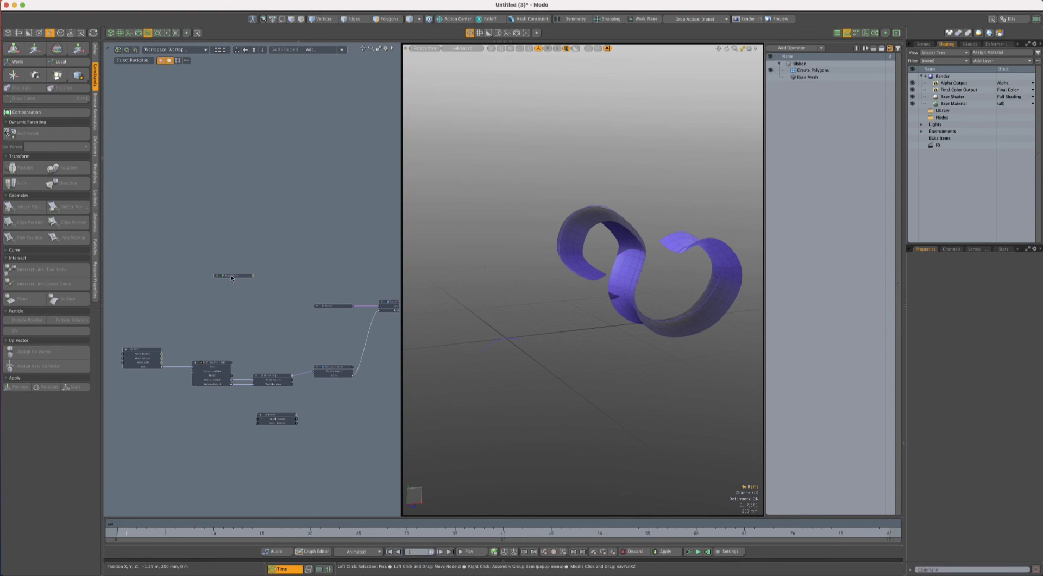
left_click(231, 277)
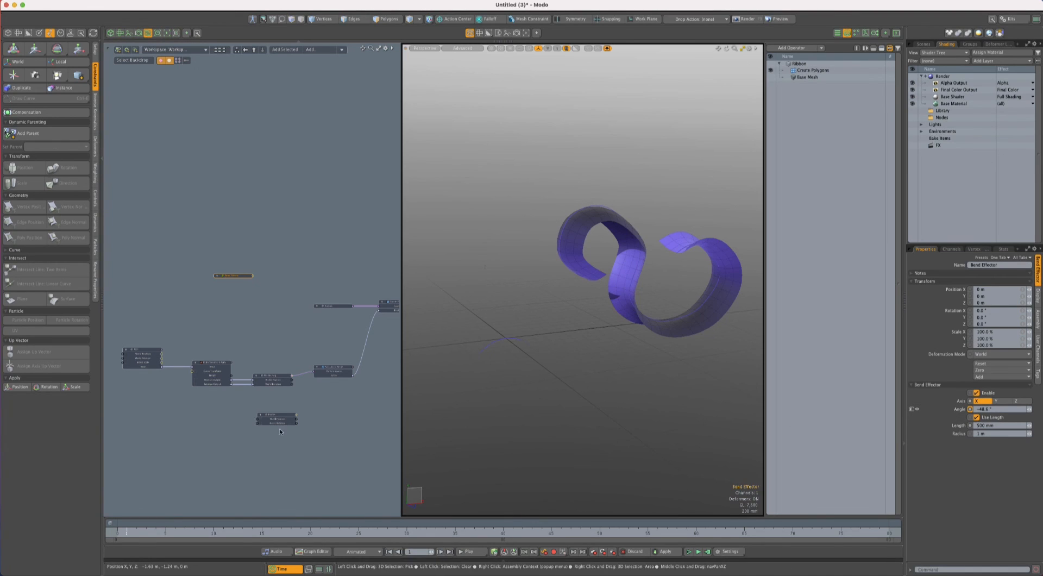
left_click(118, 528)
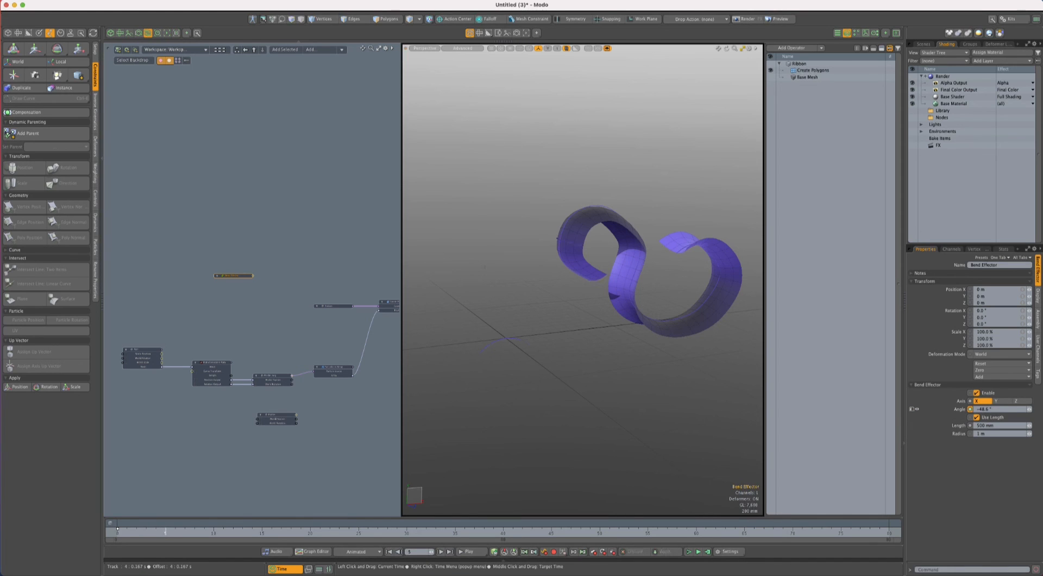
scroll(566, 244, "up", 2)
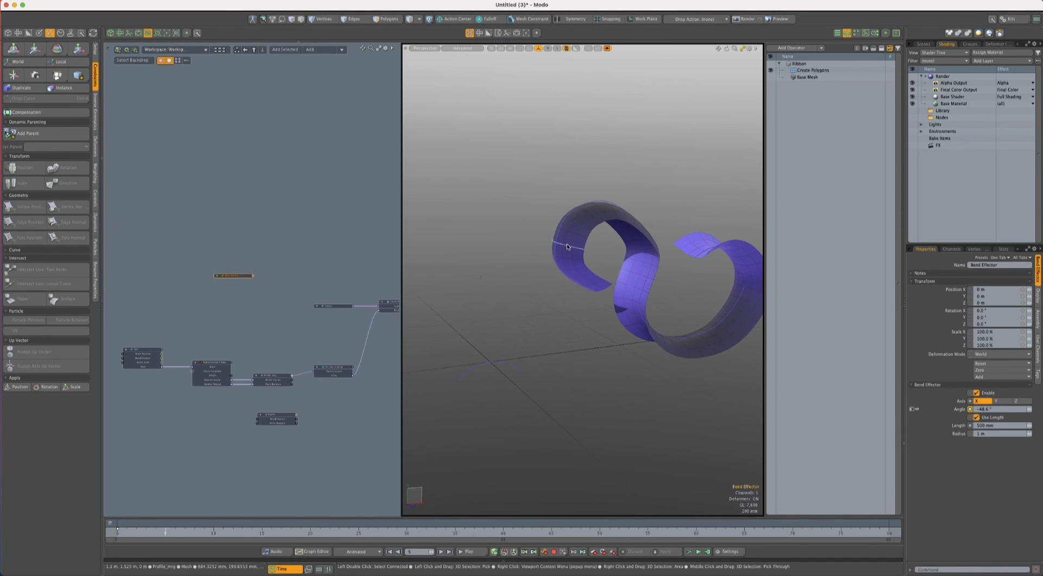
left_click(214, 530)
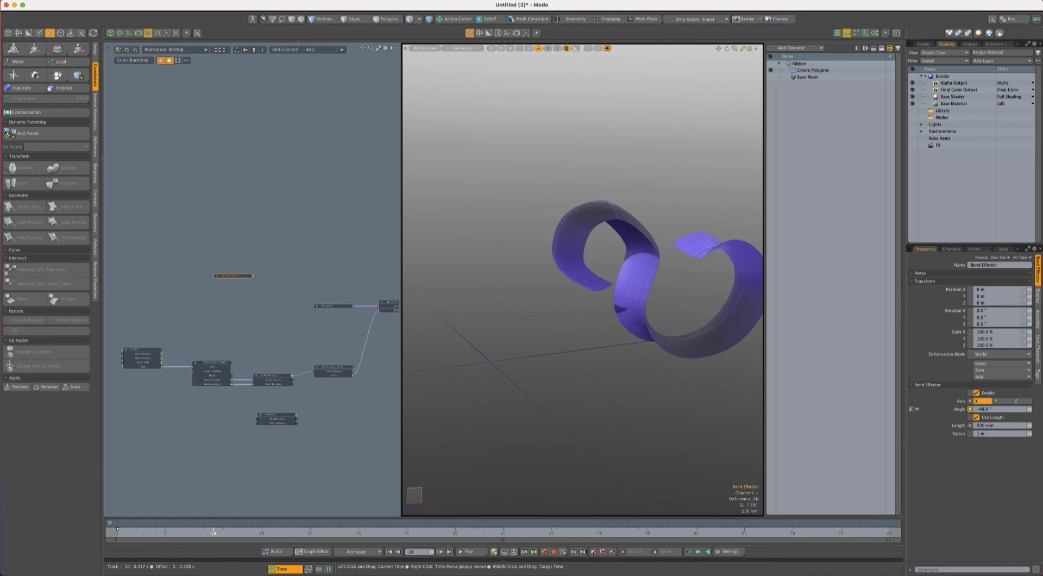
left_click_drag(213, 530, 204, 529)
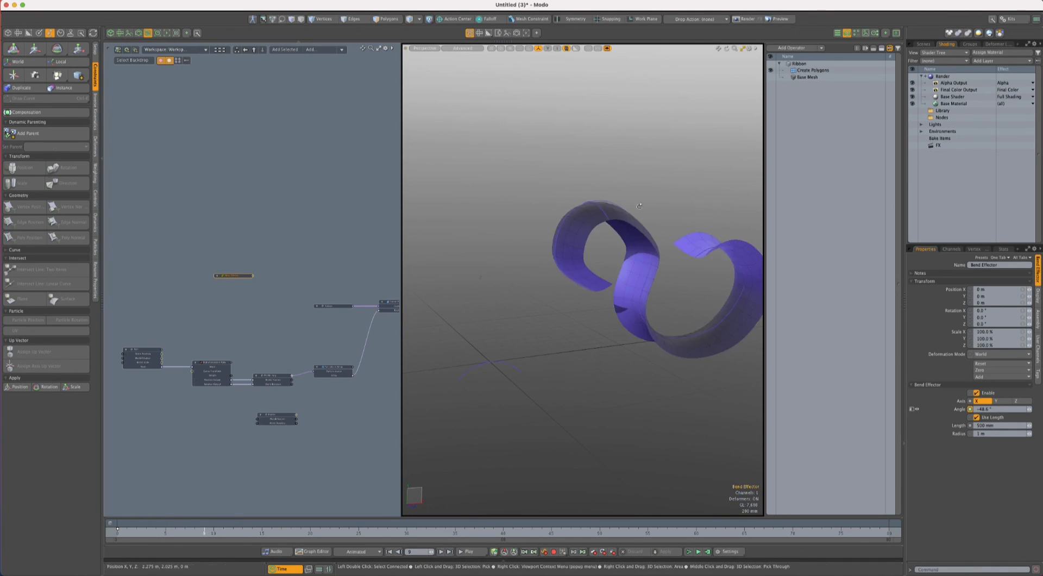
mouse_move(581, 228)
left_mouse_down("alt")
mouse_move(582, 168)
mouse_move(580, 223)
left_mouse_up("alt")
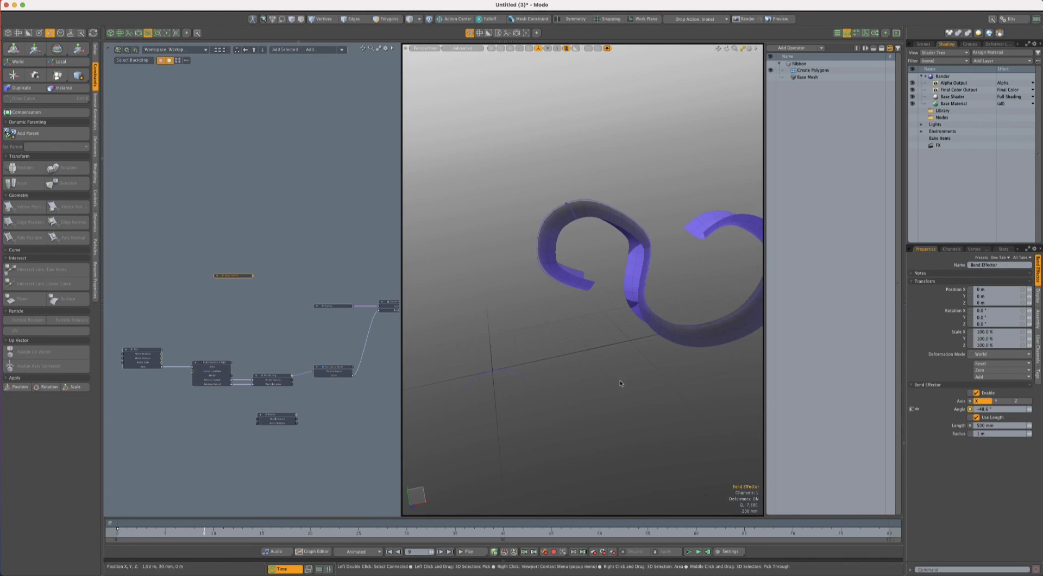
key("c")
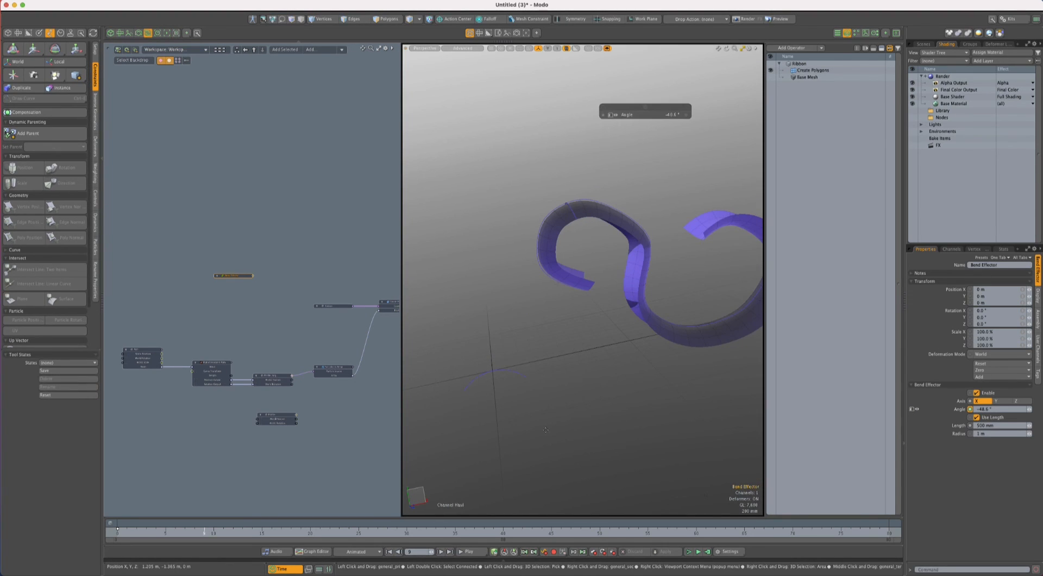
left_click_drag(483, 375, 599, 245)
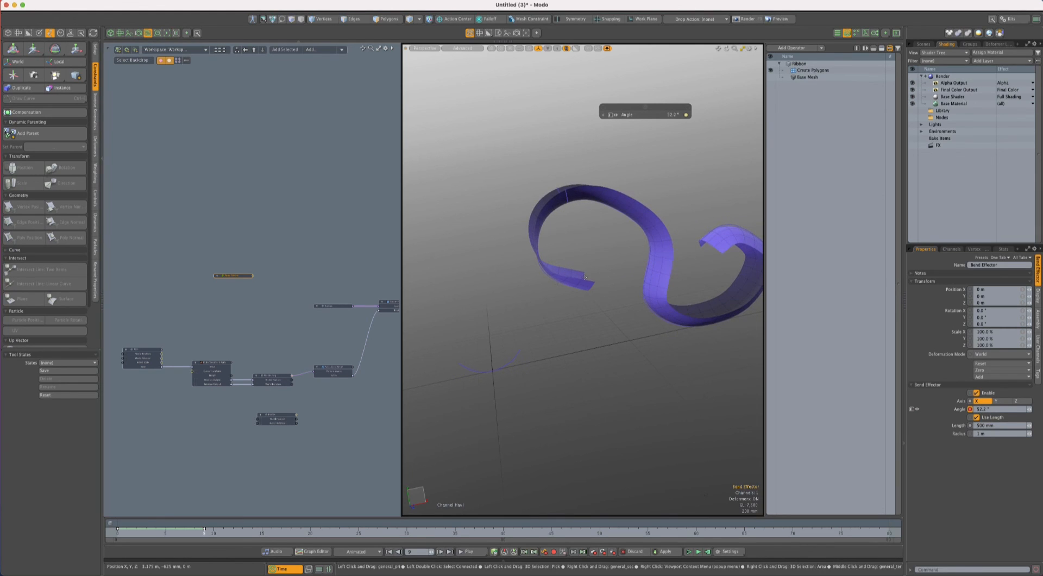
- Haul the Bend Effector's Angle channel to about -105.1° at frame 25
left_click_drag(585, 286, 555, 302, "alt")
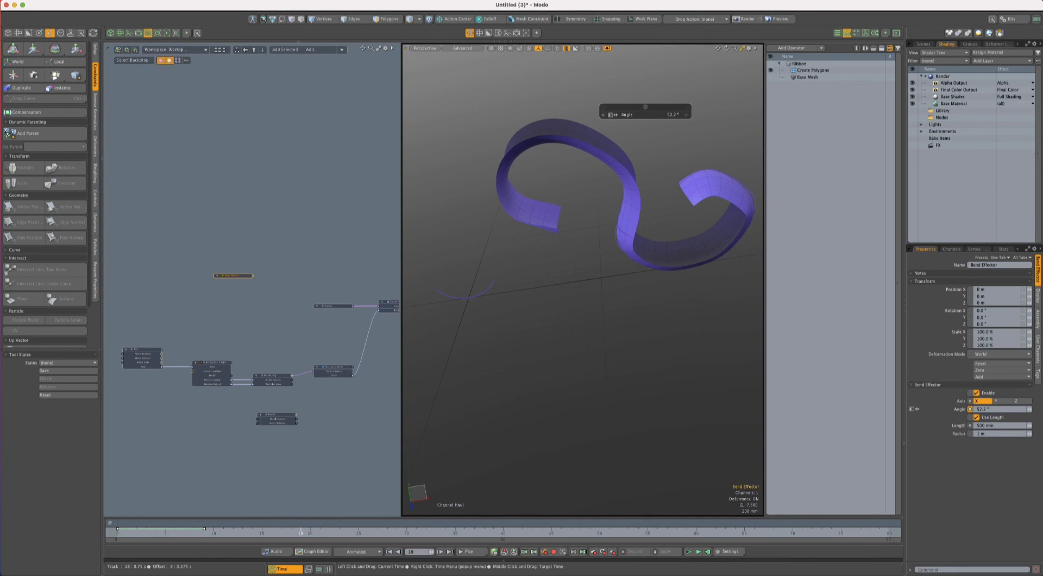
left_click_drag(349, 531, 359, 531)
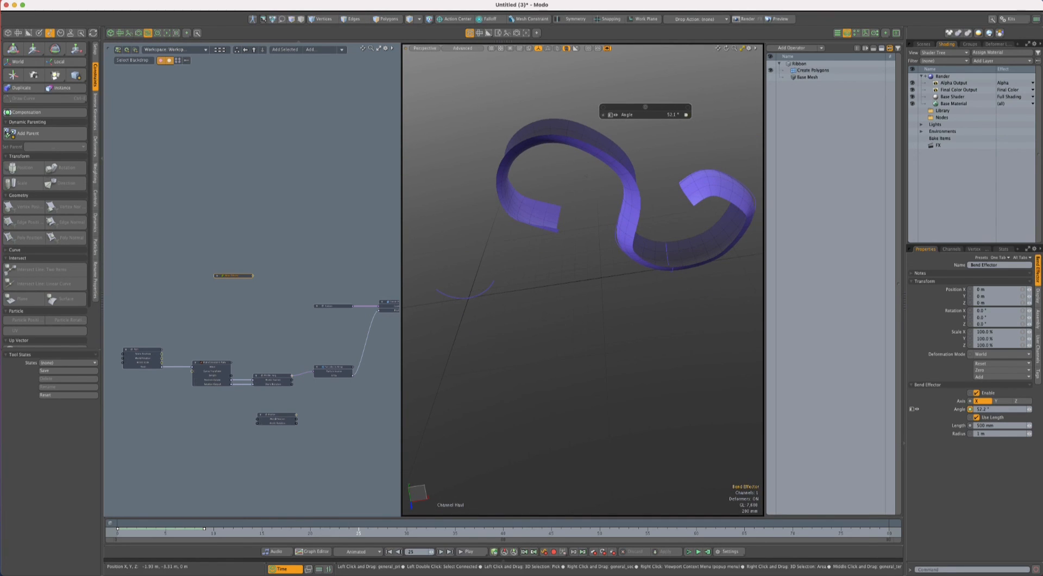
left_click_drag(597, 337, 554, 289)
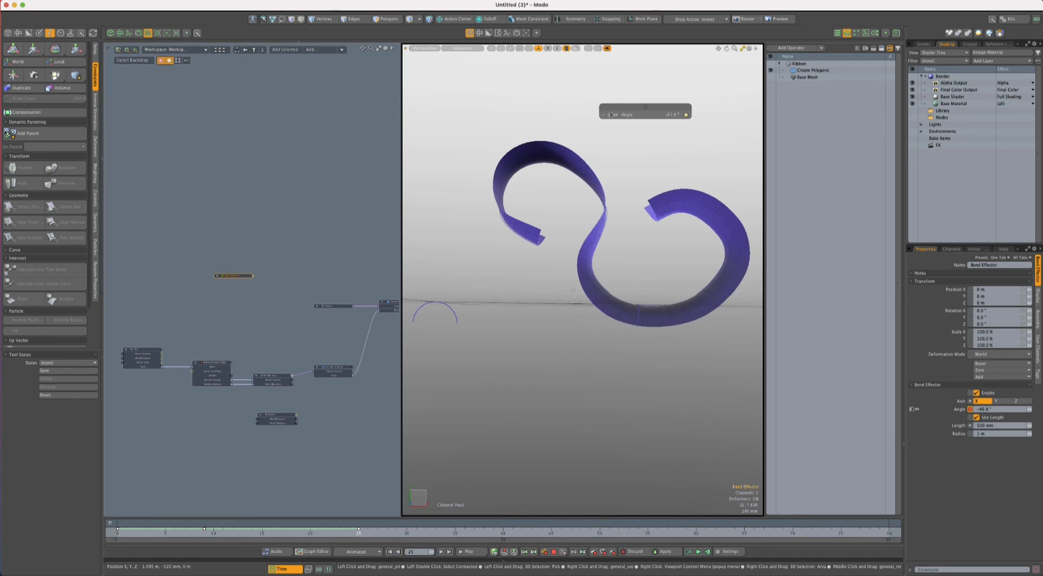
left_click_drag(561, 363, 584, 397)
- Select the path constraint node driving Profile_mrg and haul its Roll channel to about -121° at frame 9
scroll(243, 364, "up", 2)
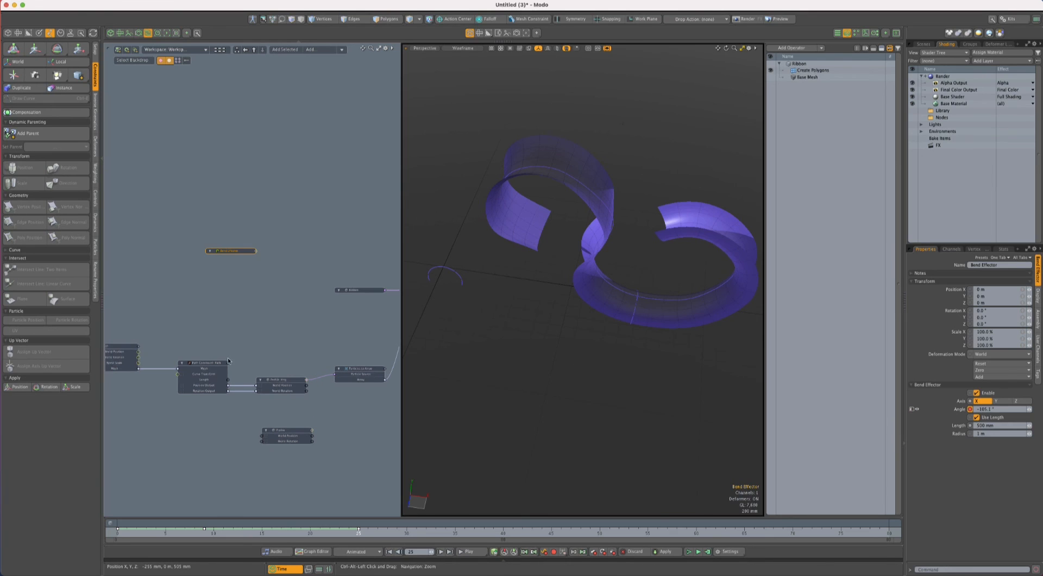
left_click(206, 364)
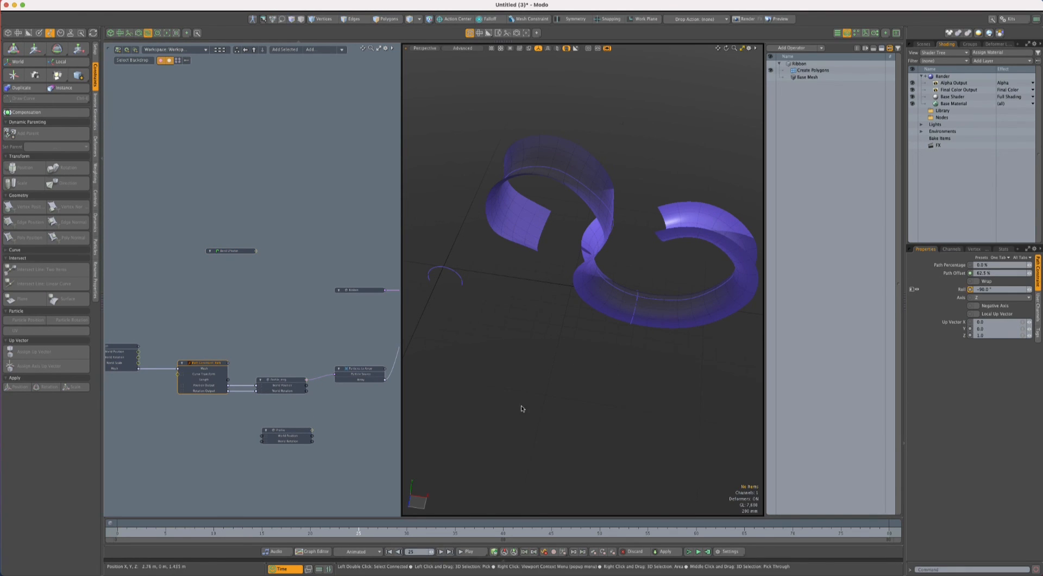
left_click(127, 533)
left_click_drag(127, 533, 117, 534)
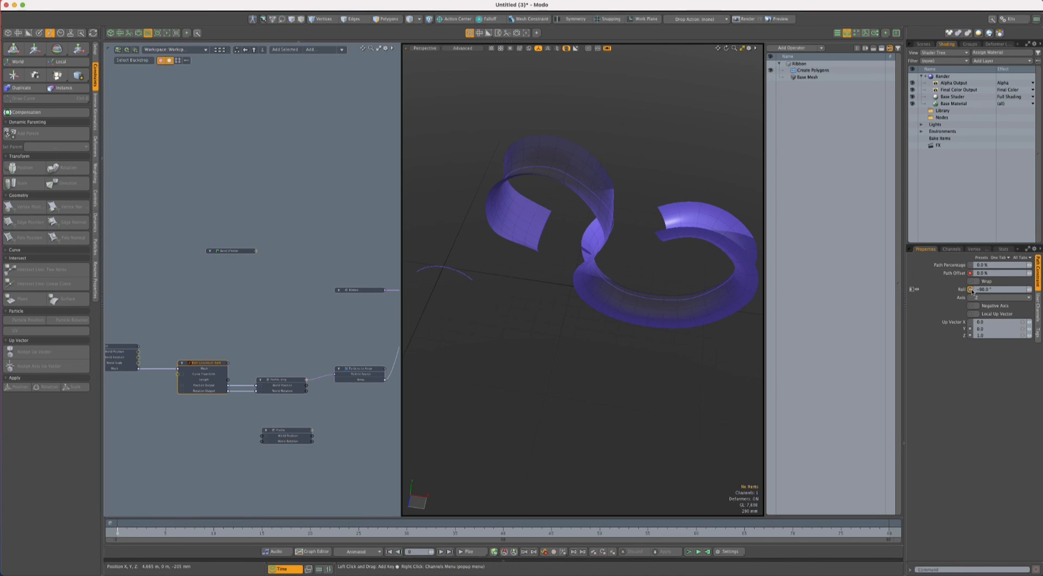
left_click(175, 530)
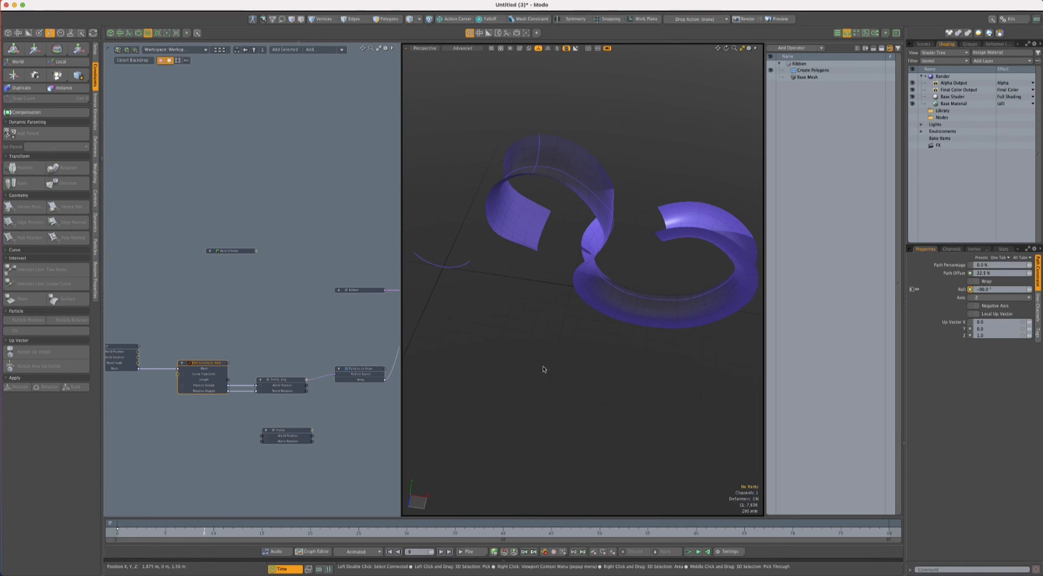
key("c")
left_click_drag(589, 414, 594, 355, "alt")
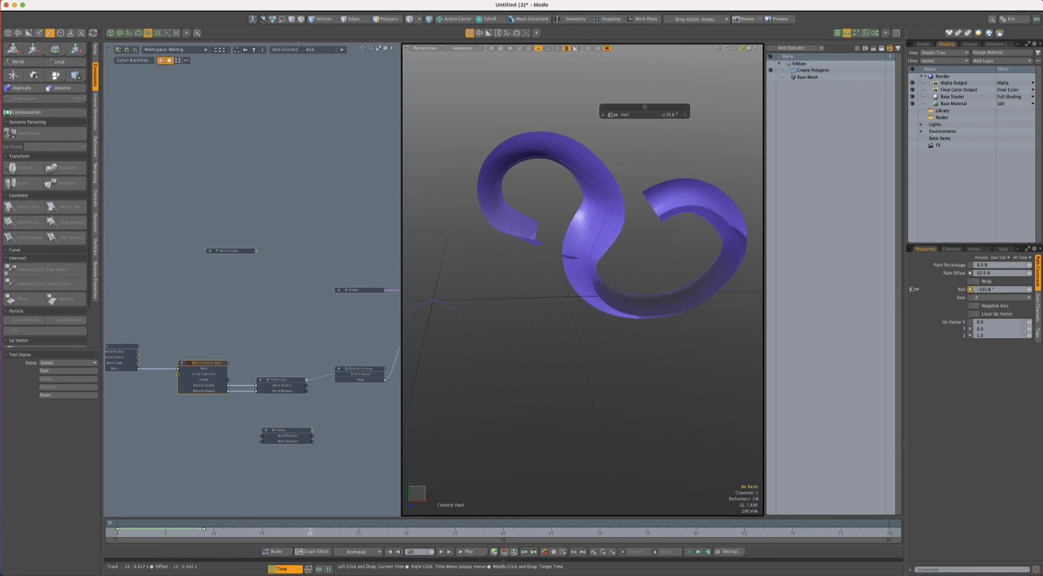
- Key the path constraint's Roll at about -47° on frame 20 and haul it to a stronger negative roll at frame 38
left_click_drag(594, 355, 752, 375)
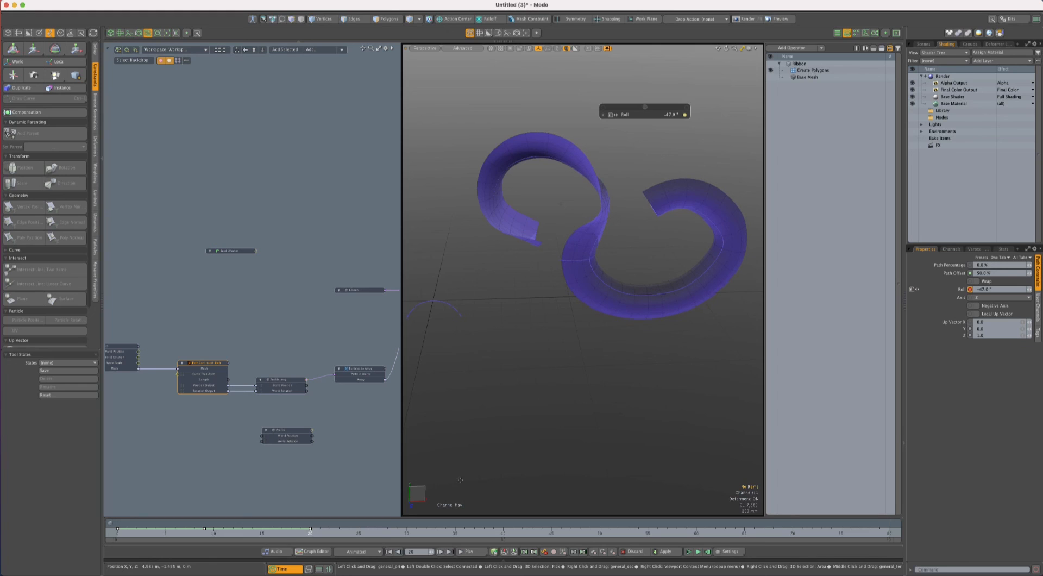
left_click_drag(310, 533, 484, 533)
left_click_drag(549, 375, 591, 392)
key("space")
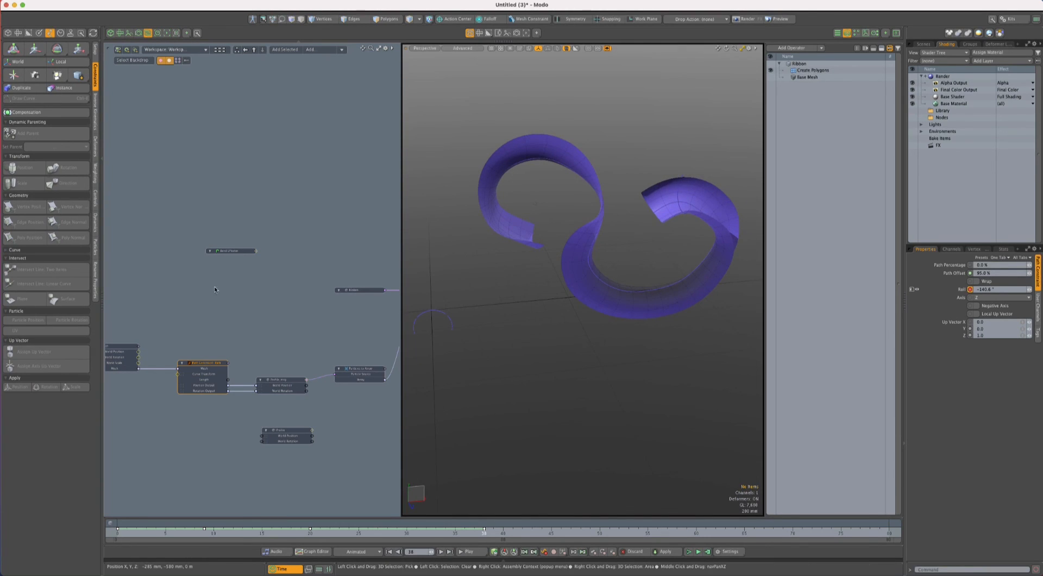
- Select the curve of the Path mesh and reshape it by moving its control point near the ribbon's inner bend
left_click(114, 347)
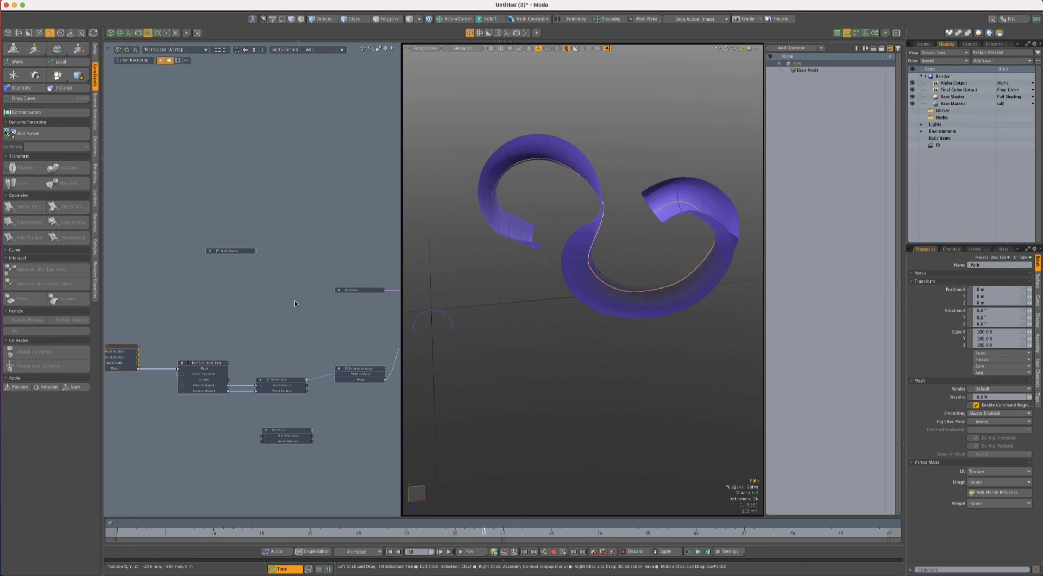
key("3")
left_click(591, 264)
key("ctrl+e")
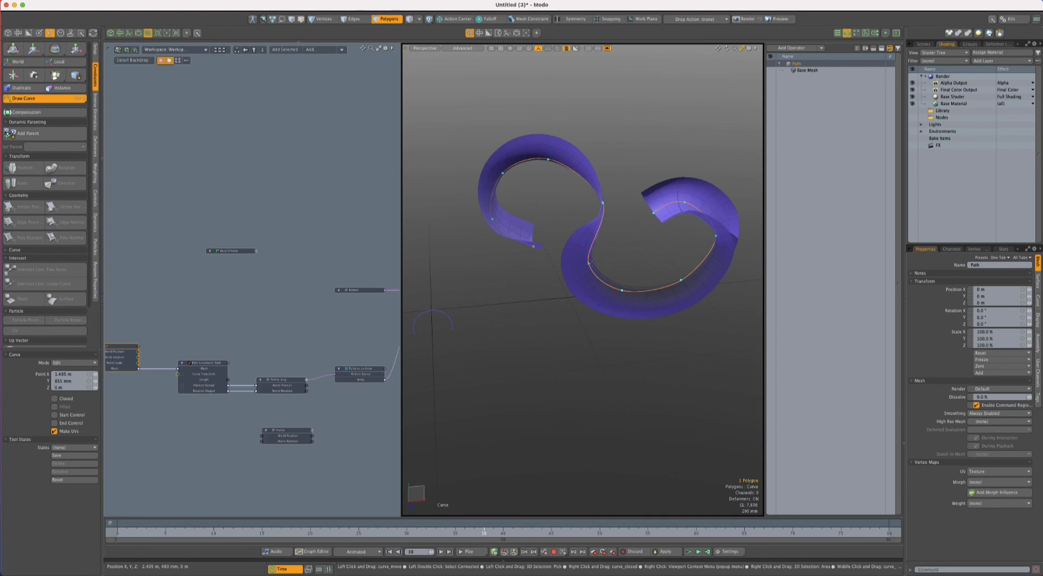
mouse_move(589, 263)
left_mouse_down()
mouse_move(614, 257)
mouse_move(569, 255)
mouse_move(593, 254)
mouse_move(581, 253)
left_mouse_up()
left_click_drag(670, 258, 638, 218, "alt")
key("space")
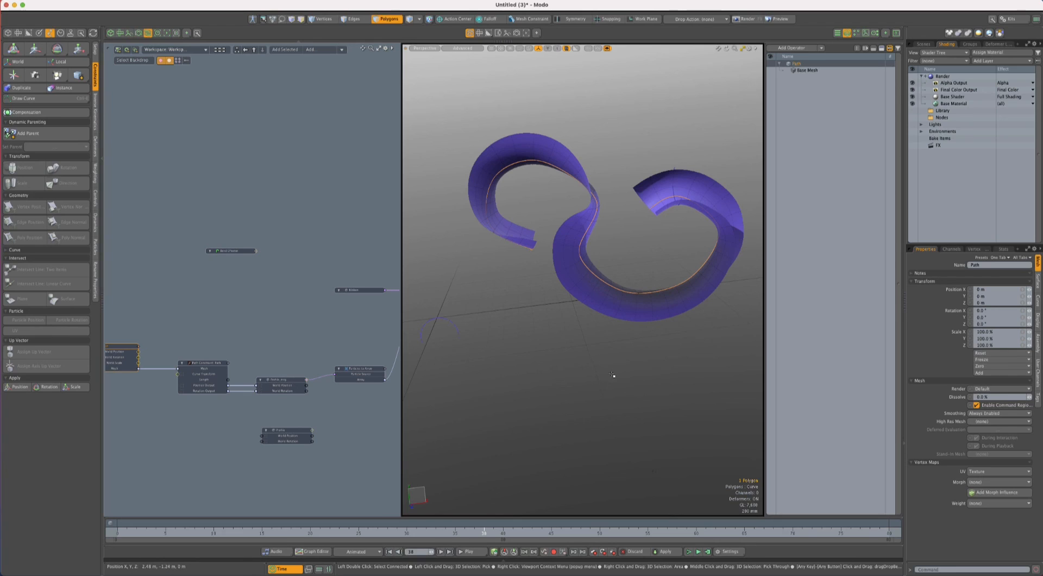